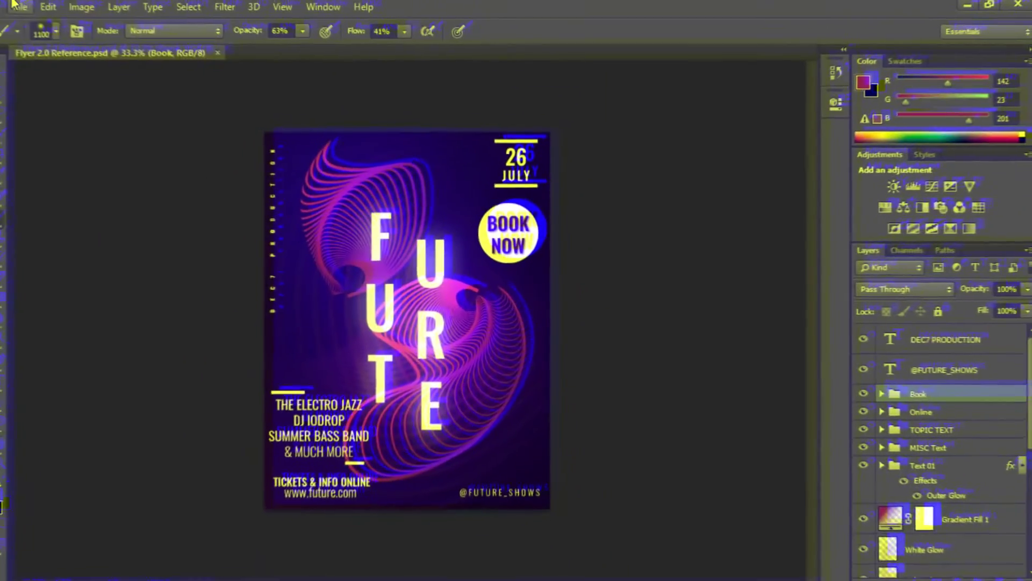
- Create a new document 1100 pixels wide and 1450 pixels high at 300 pixels/inch in RGB Color
left_click(34, 6)
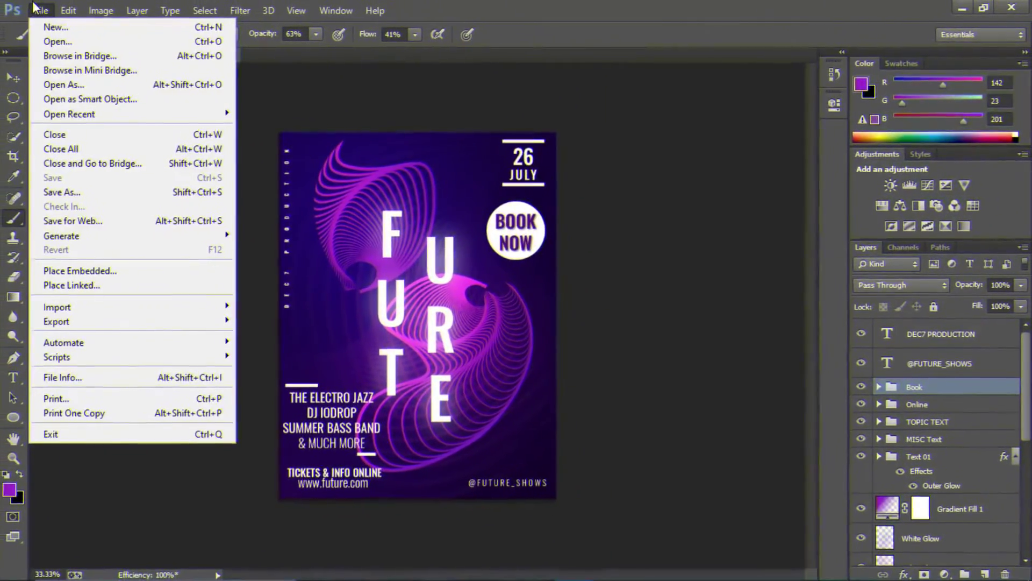
left_click(487, 192)
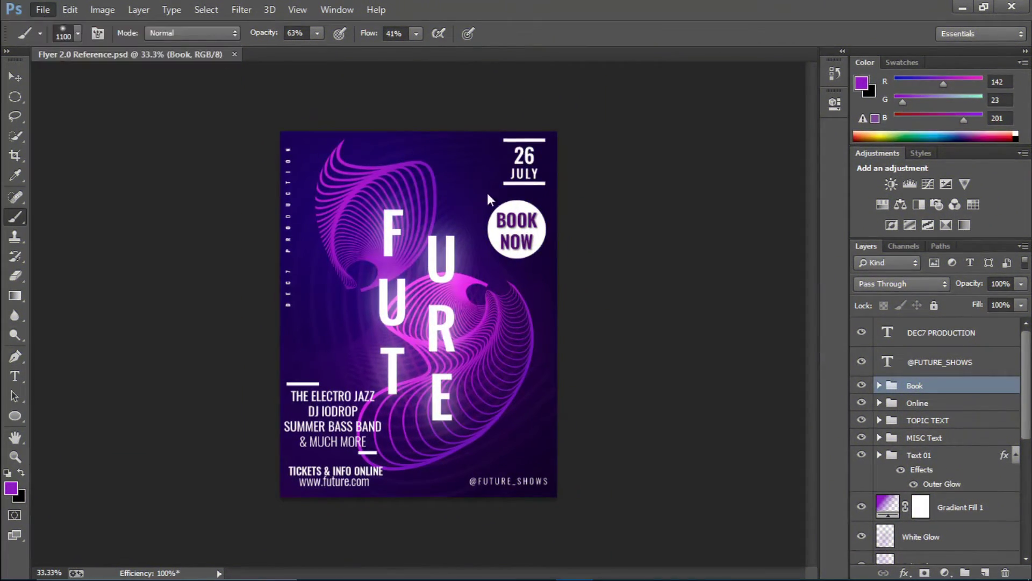
left_click(482, 191)
left_click_drag(482, 191, 389, 191)
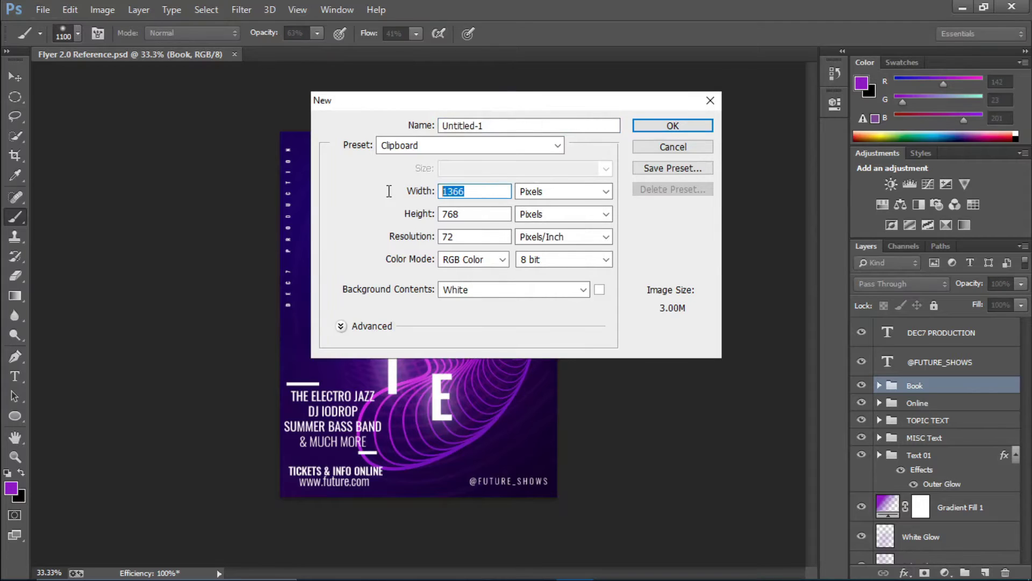
type("1100")
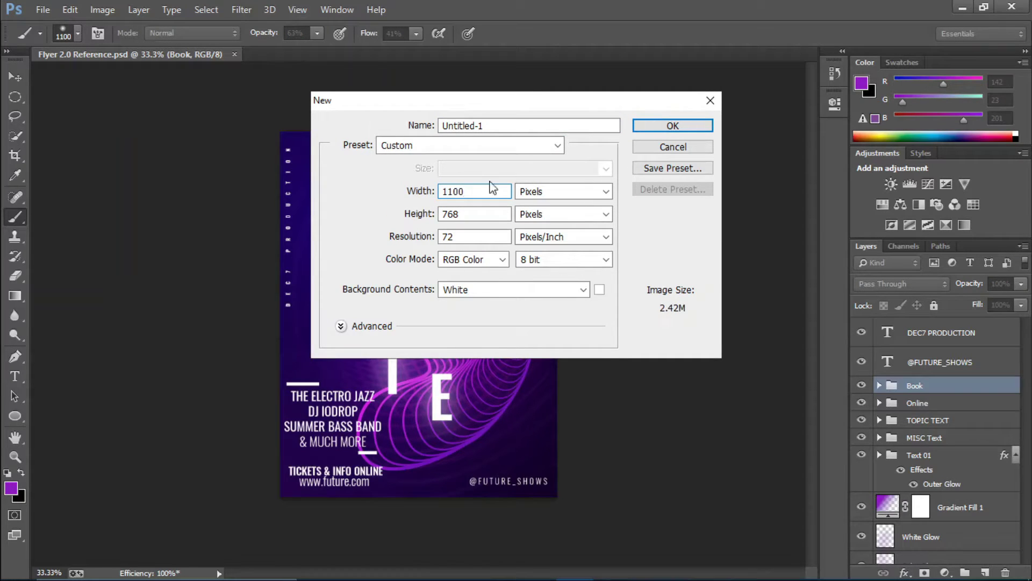
left_click_drag(476, 214, 404, 223)
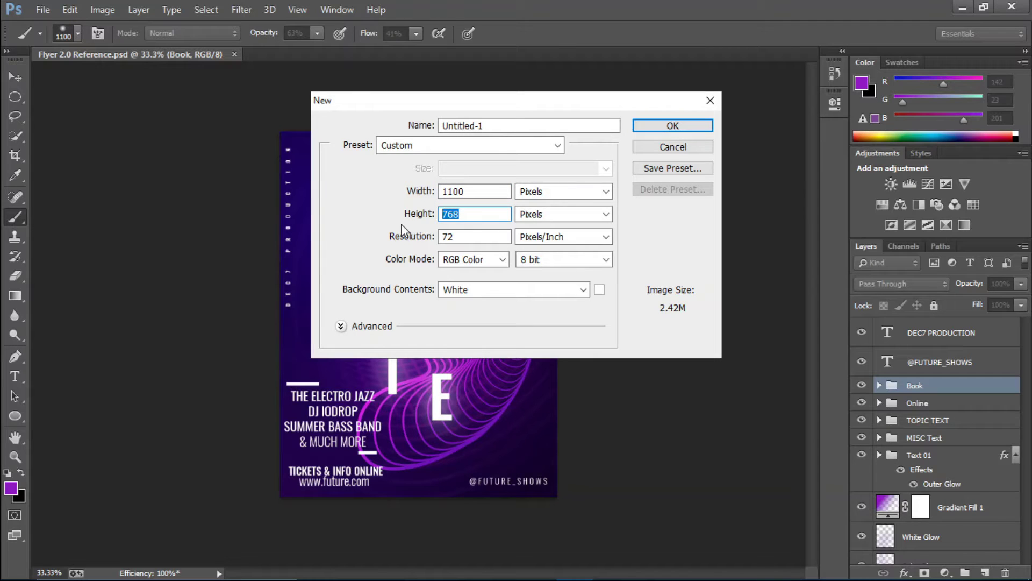
type("1450")
key("Tab")
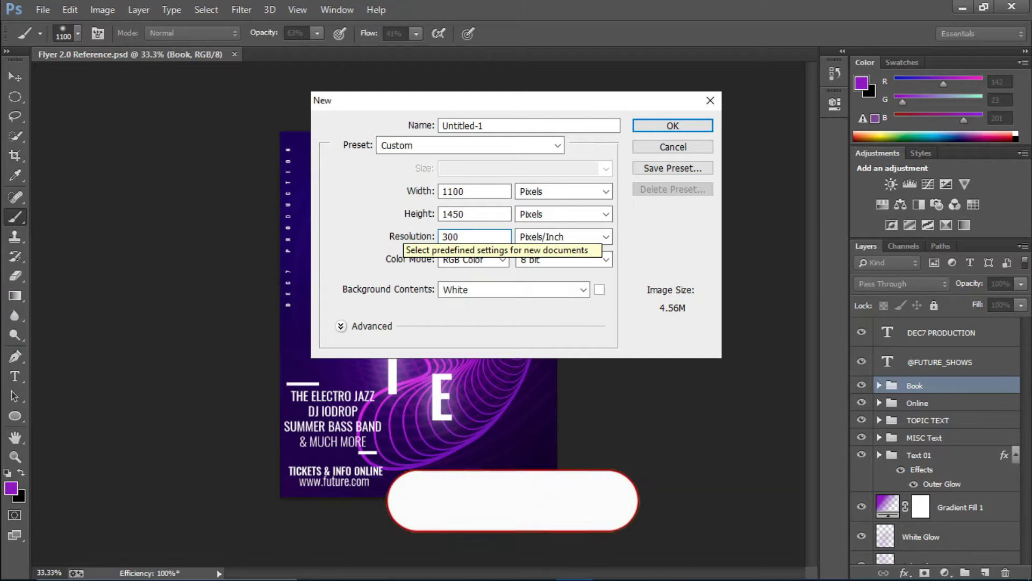
left_click(484, 262)
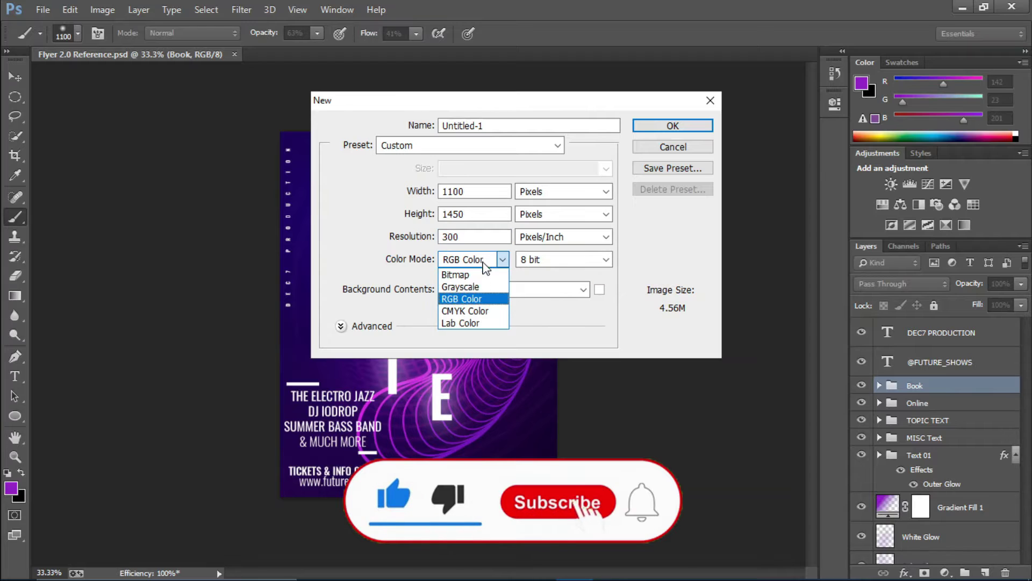
left_click(472, 299)
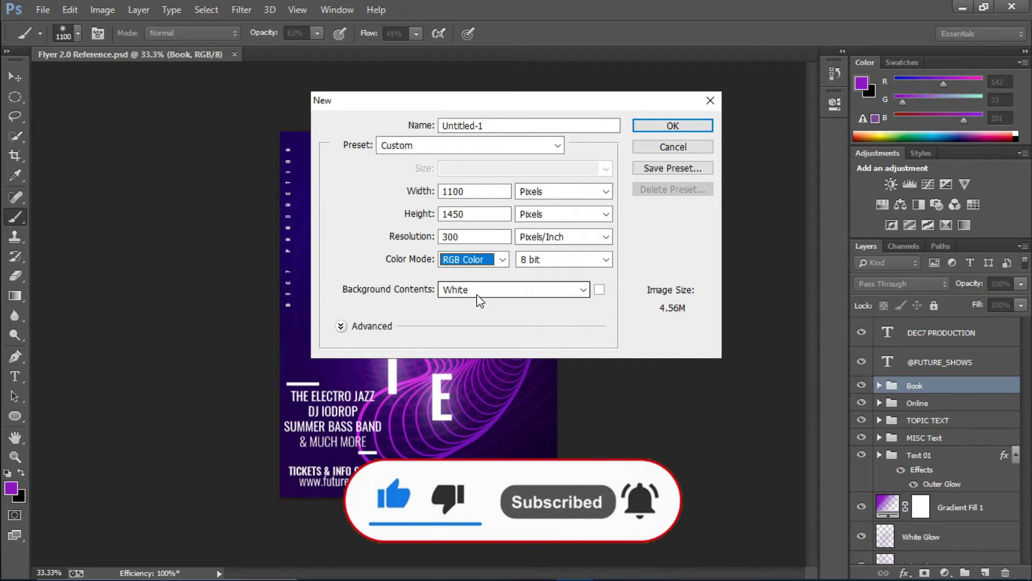
left_click(669, 126)
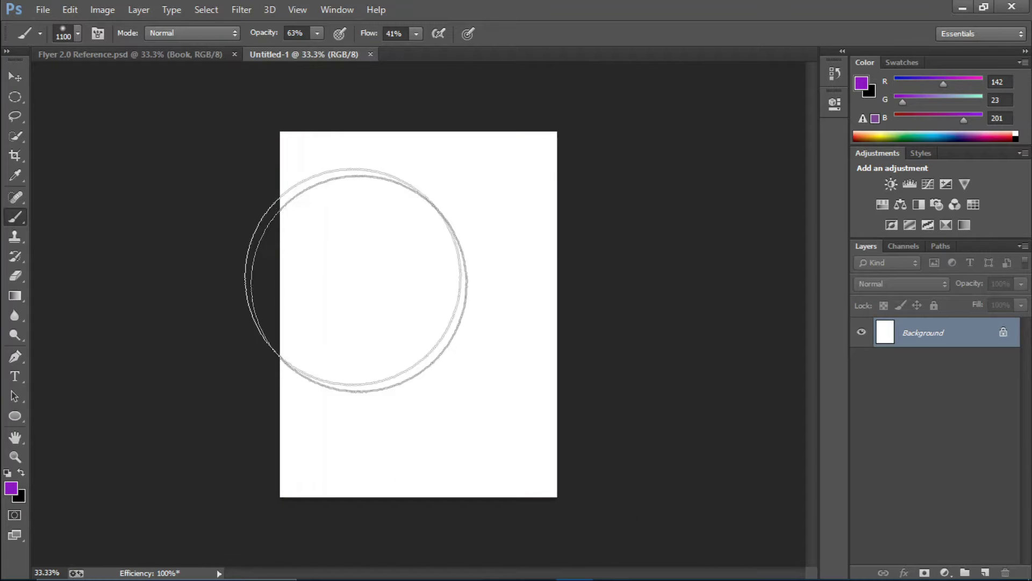
- Place BG.png as an embedded image filling the canvas
left_click(42, 9)
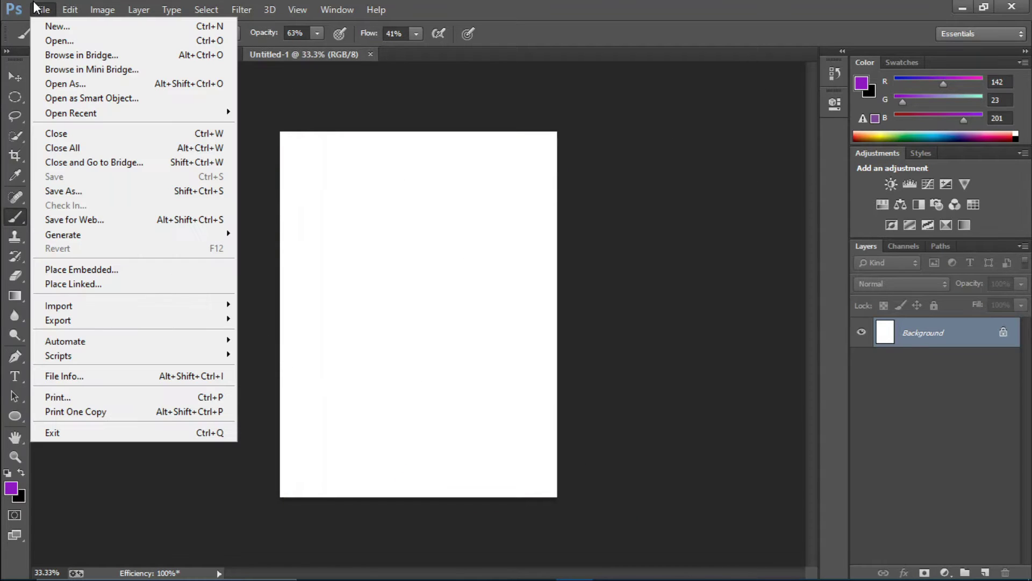
left_click(139, 270)
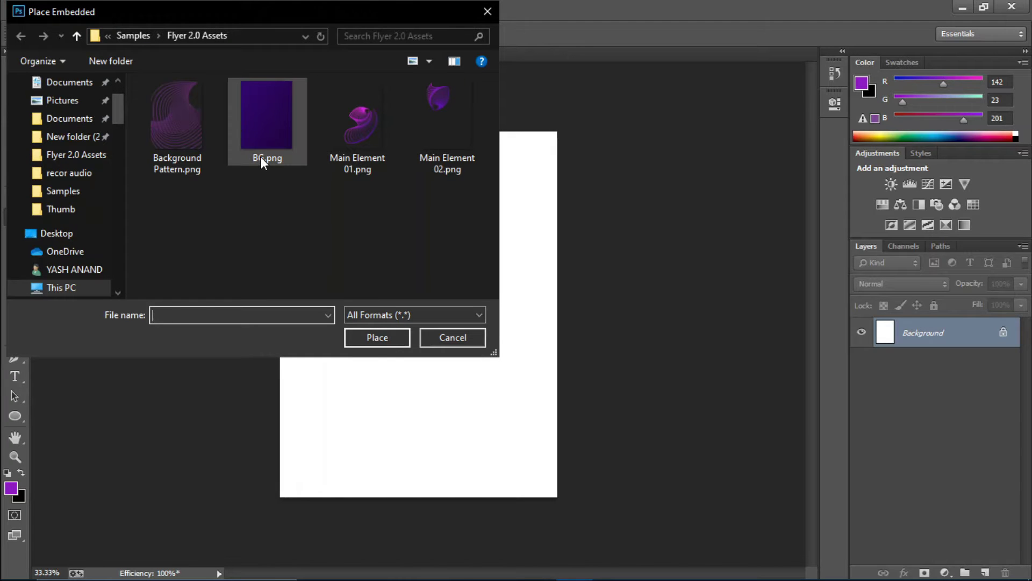
key("Escape")
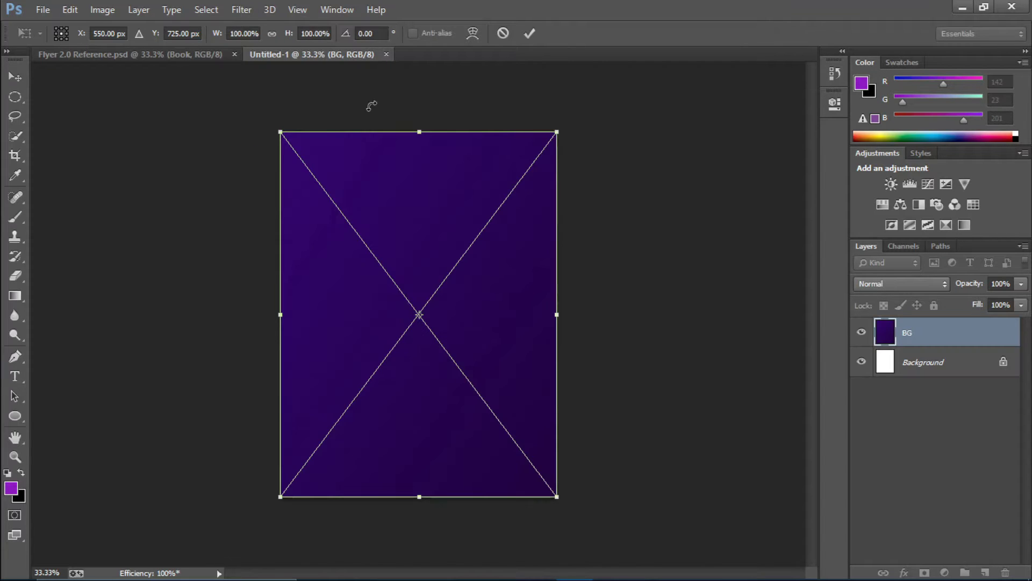
left_click(522, 35)
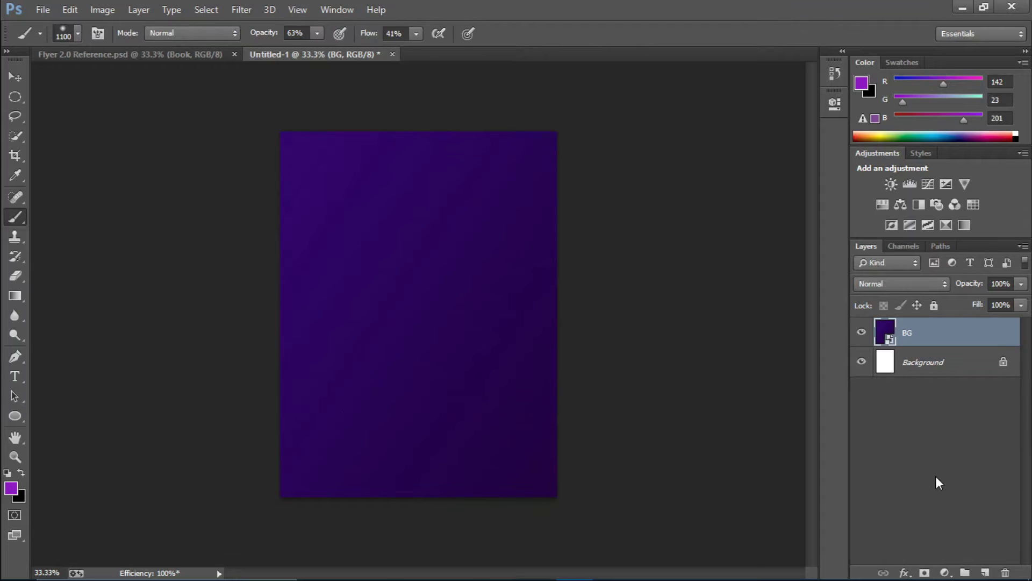
- Add a Curves adjustment layer above BG and pull the shadow part of the RGB curve down to darken the background
left_click(944, 572)
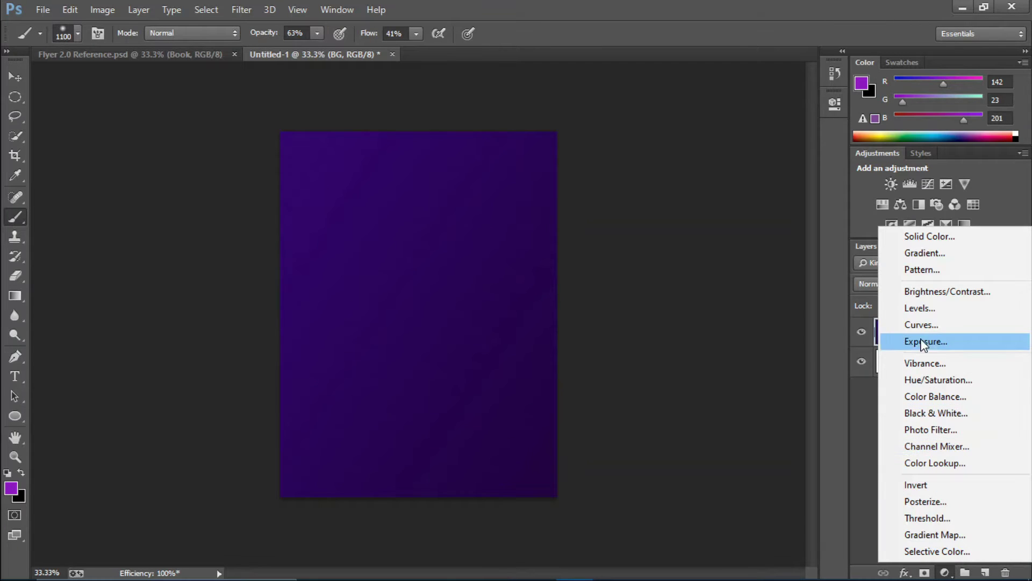
key("Escape")
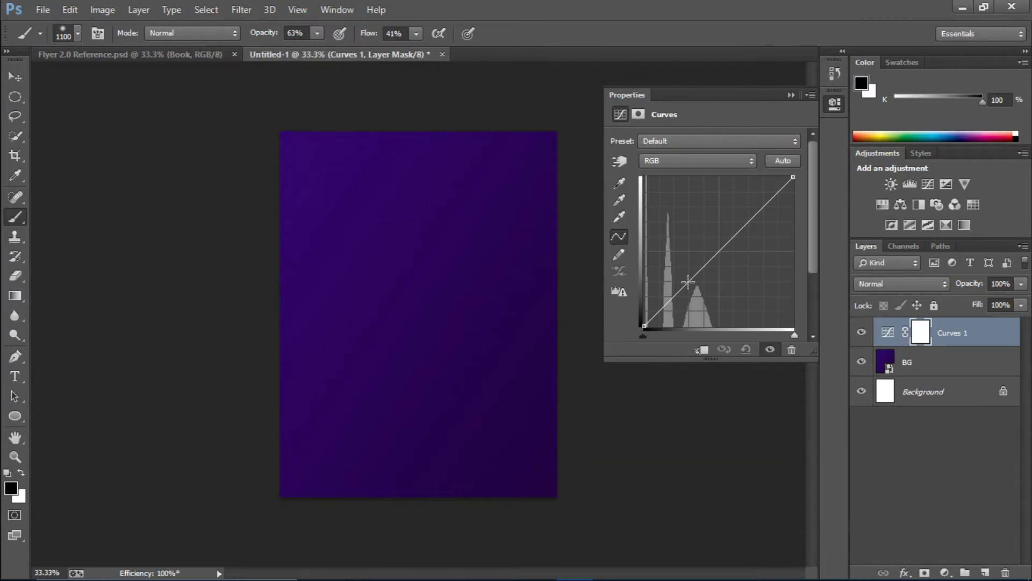
left_click_drag(686, 280, 693, 294)
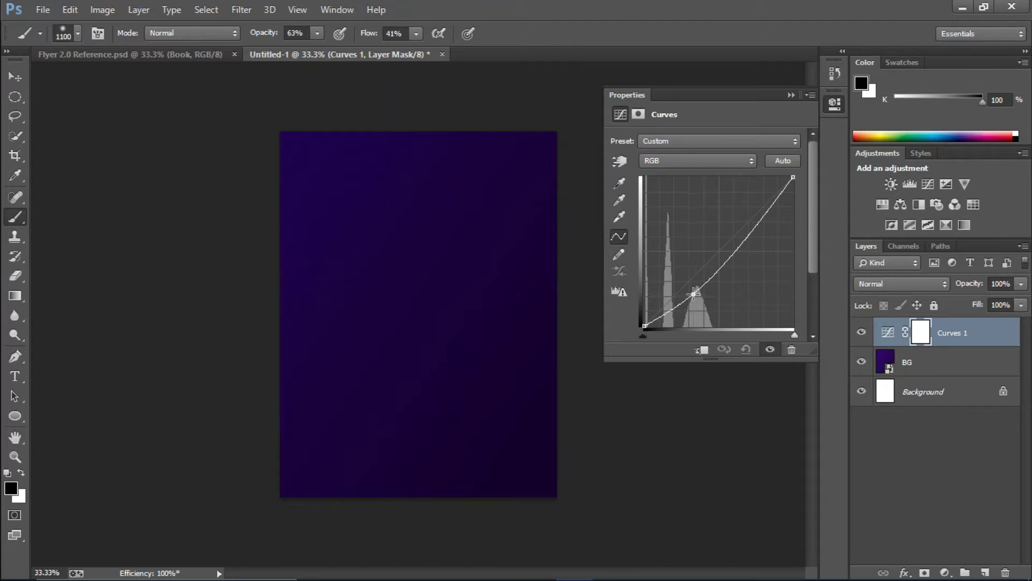
left_click(790, 94)
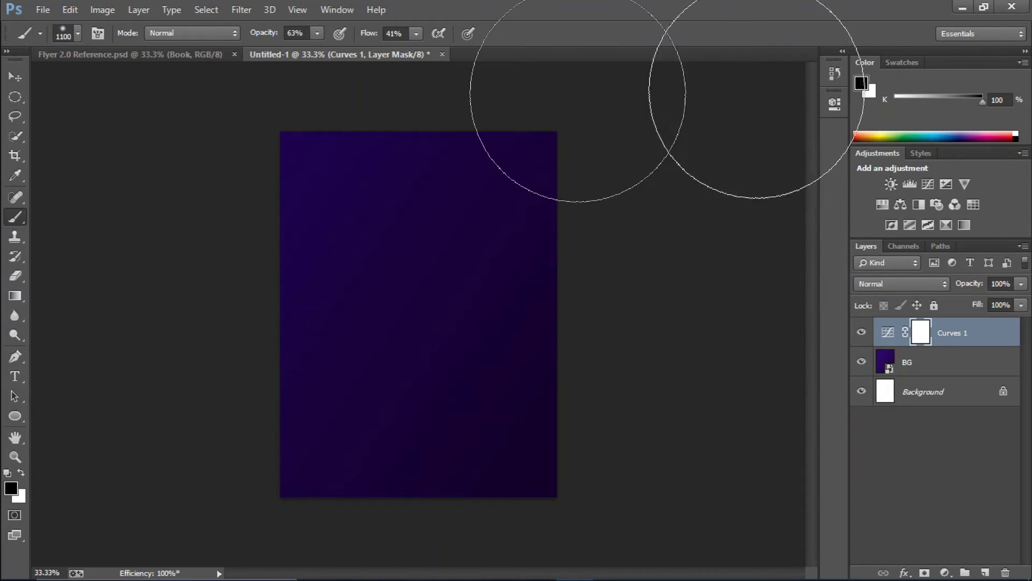
- Place Background Pattern.png as an embedded image above the Curves layer and reduce its layer opacity to 23%
left_click(14, 76)
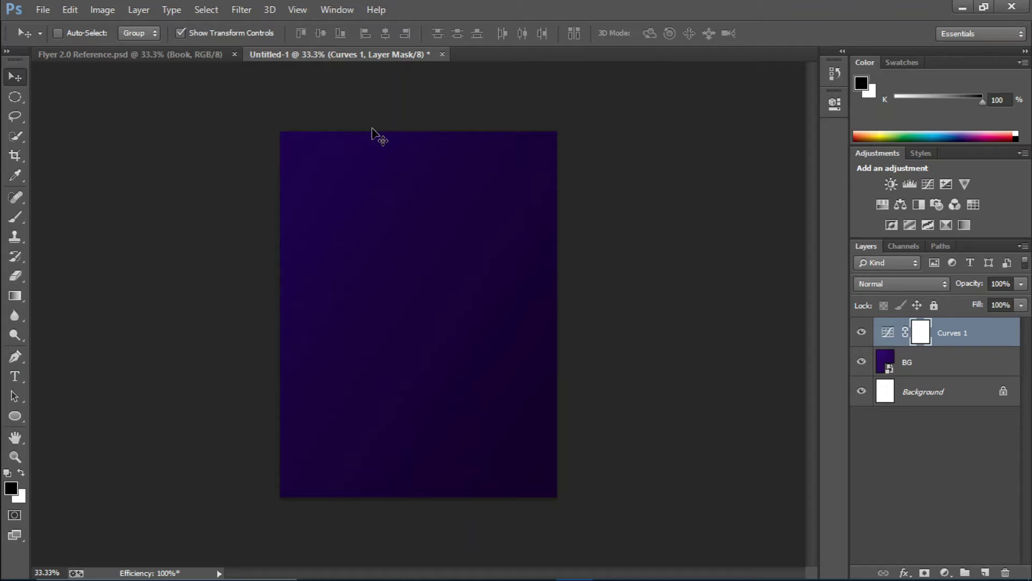
left_click(30, 5)
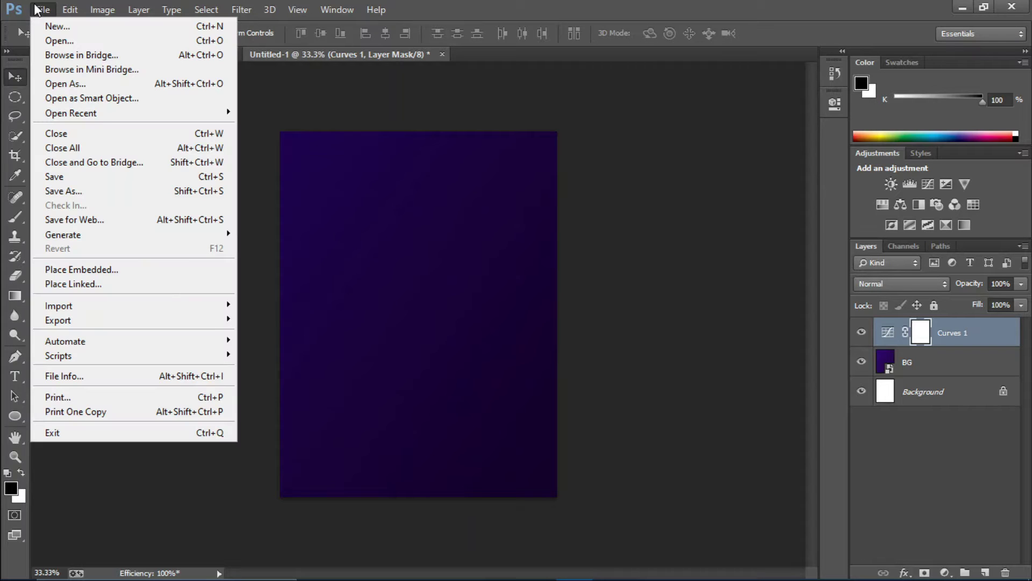
left_click(165, 270)
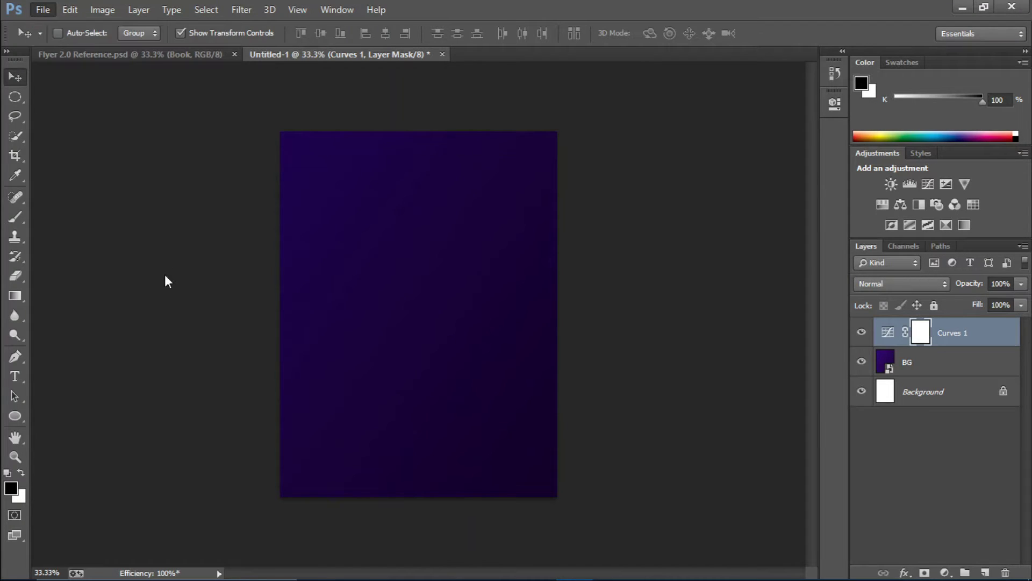
double_click(199, 135)
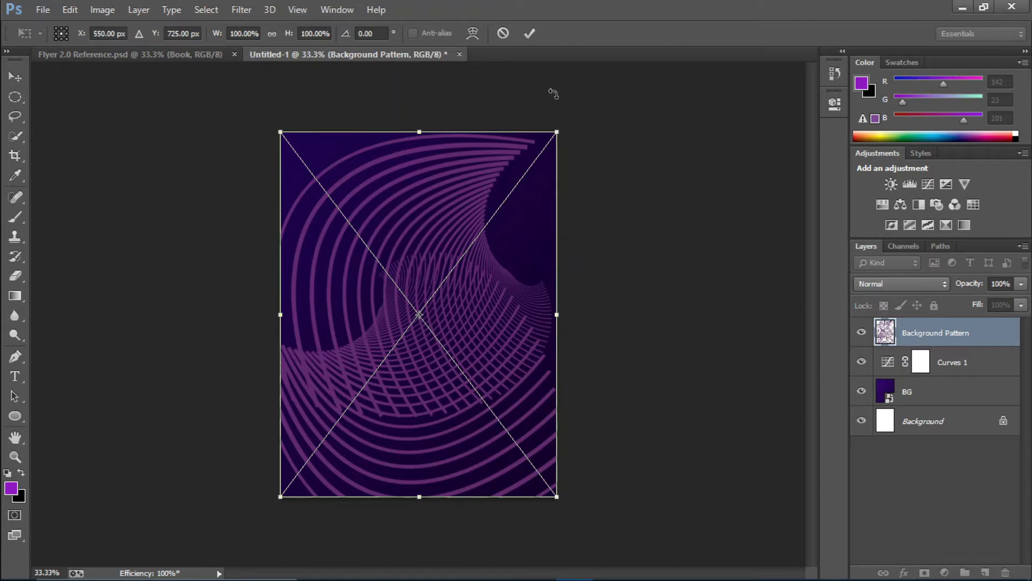
left_click(524, 38)
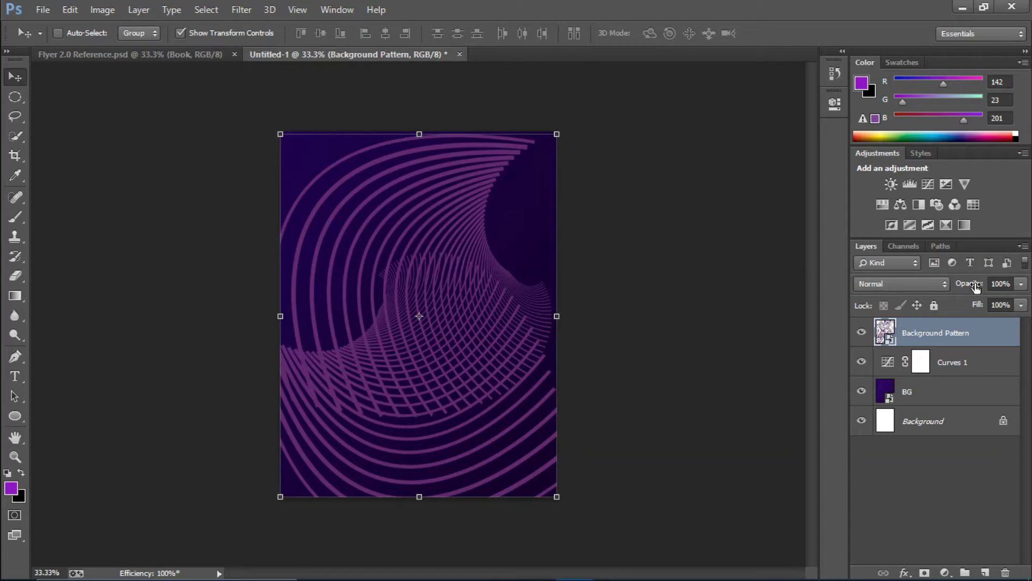
left_click_drag(975, 288, 921, 293)
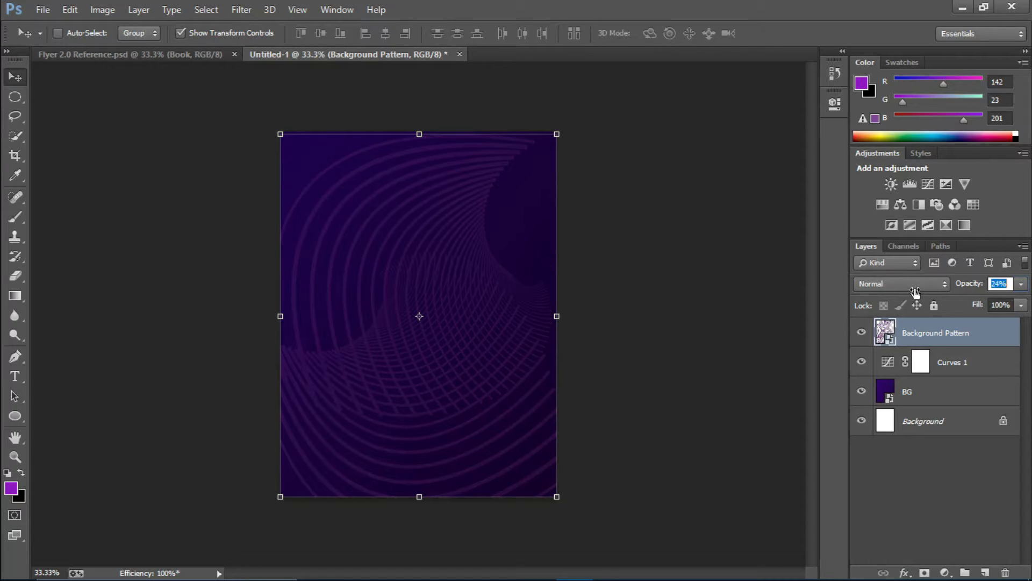
key("Return")
- Add a layer mask to Background Pattern and fade the pattern's upper-right corner with black-to-transparent radial gradients
left_click(924, 572)
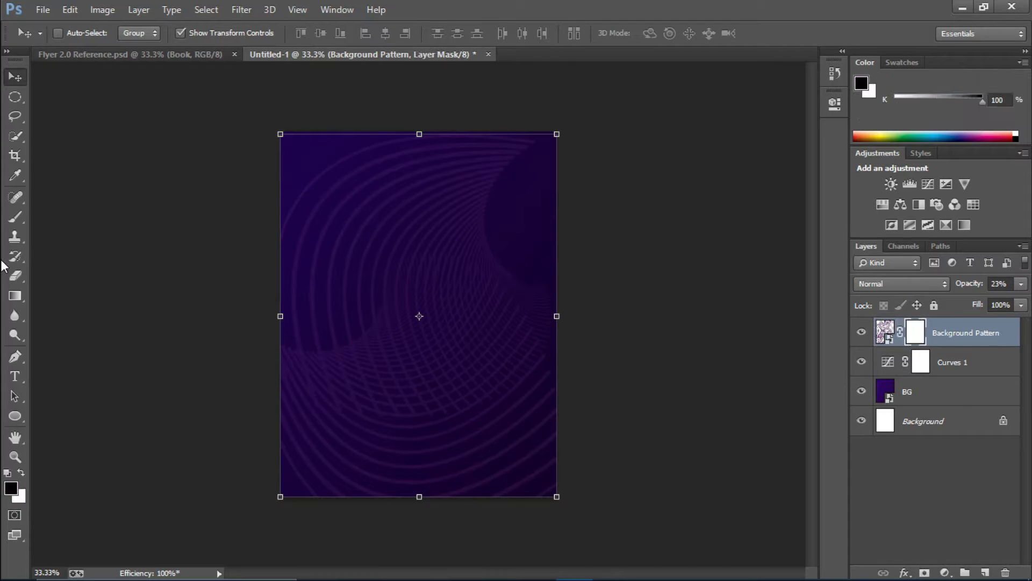
left_click(15, 295)
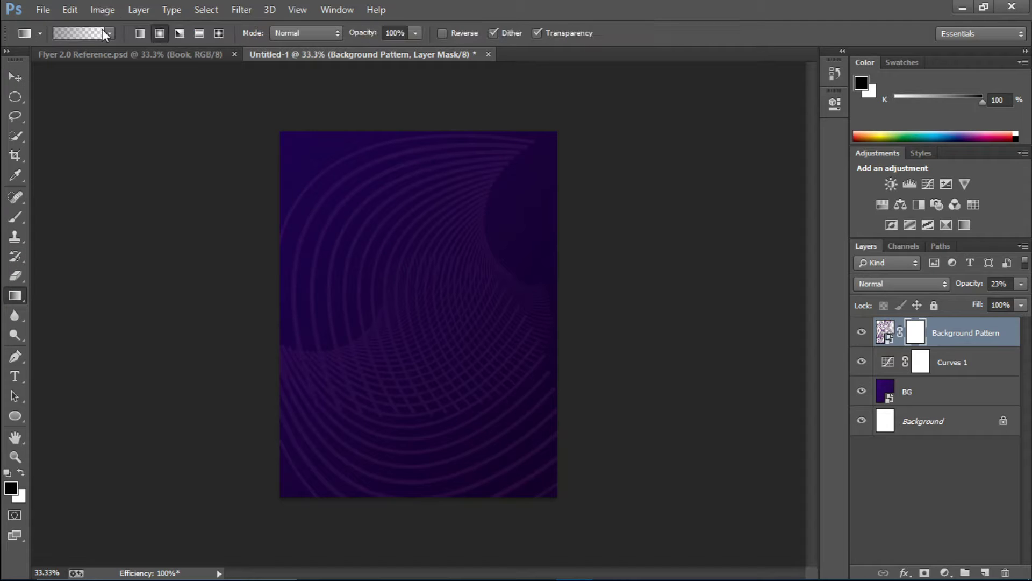
left_click(109, 34)
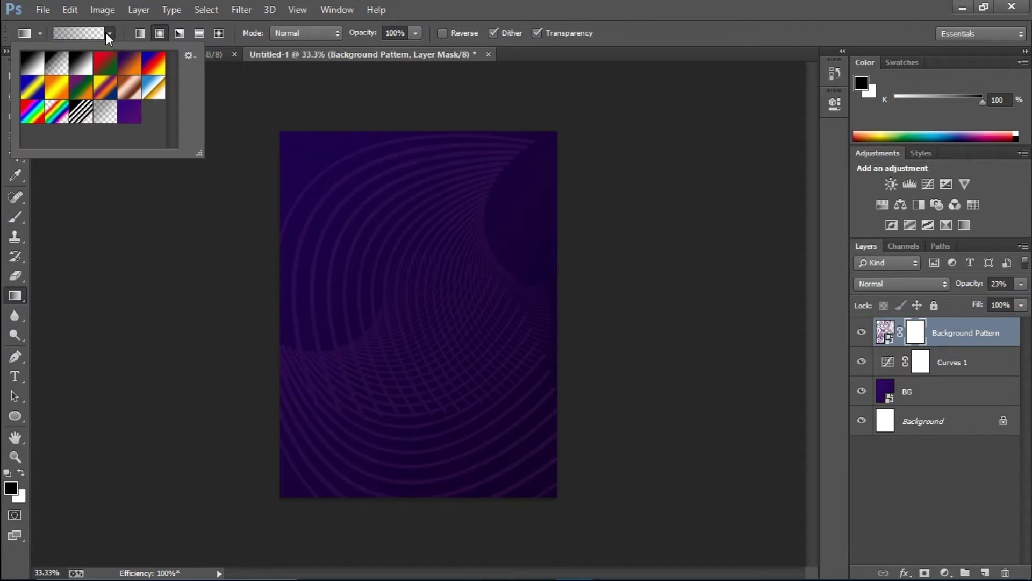
double_click(106, 116)
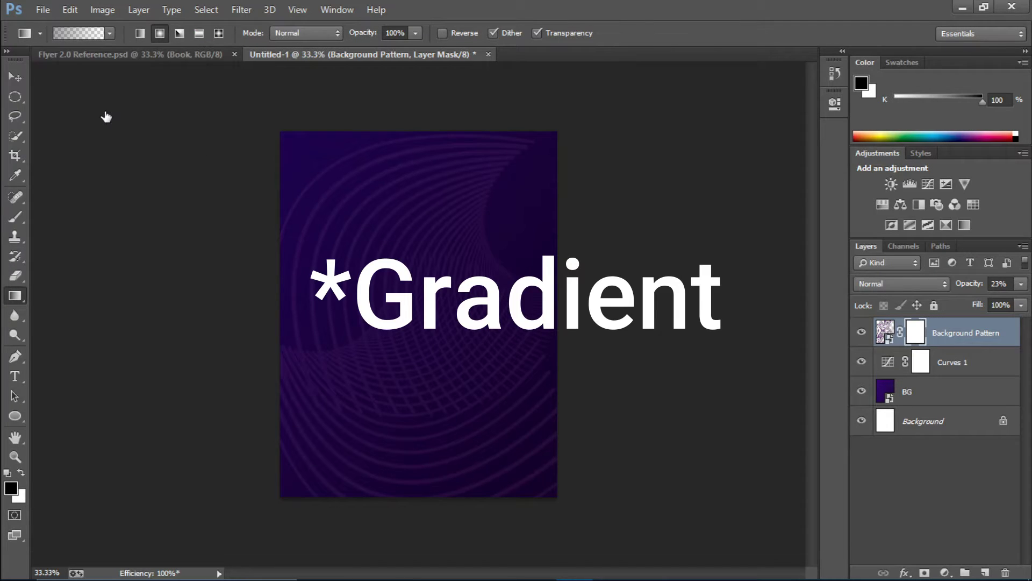
left_click(161, 33)
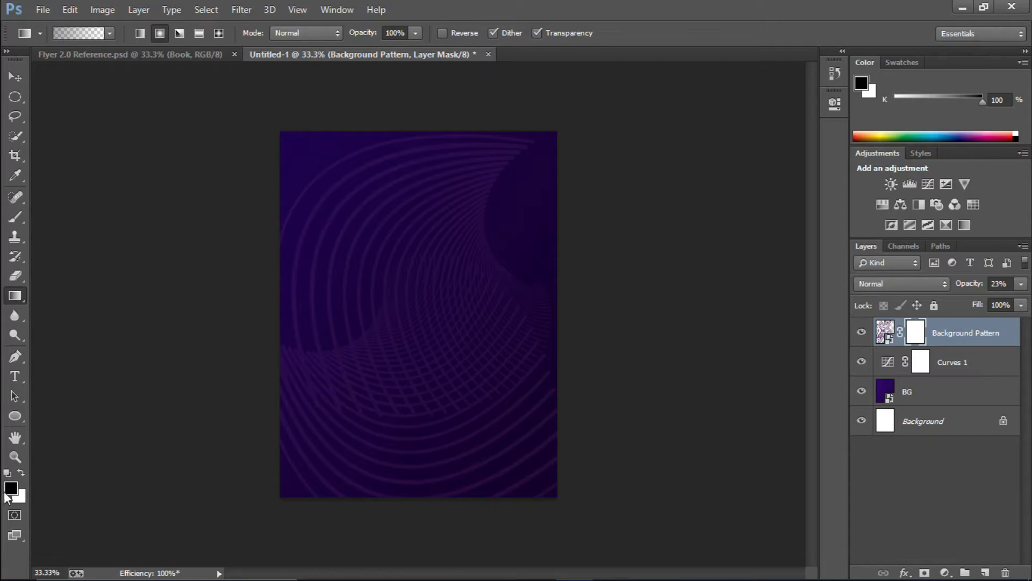
left_click_drag(627, 97, 387, 224)
left_click_drag(559, 134, 438, 193)
left_click_drag(532, 144, 421, 221)
left_click_drag(564, 162, 499, 273)
- Fade the pattern's lower-left, left, lower-right and right edges with more black-to-transparent radial gradients on the layer mask
left_click_drag(245, 513, 433, 260)
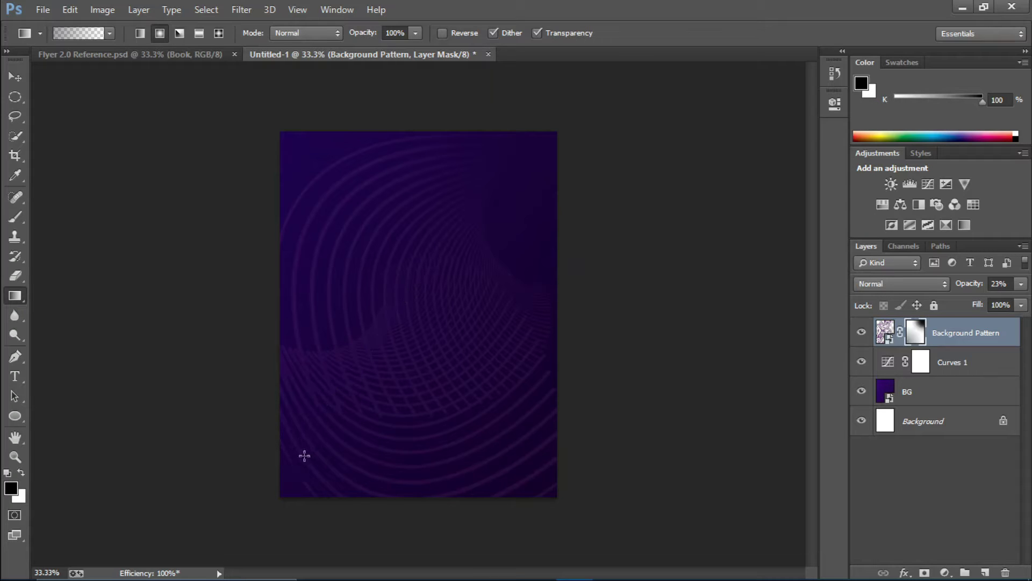
left_click_drag(301, 453, 340, 312)
left_click_drag(242, 427, 328, 277)
left_click_drag(203, 385, 391, 239)
left_click_drag(272, 223, 378, 304)
left_click_drag(272, 191, 343, 339)
left_click_drag(600, 488, 353, 297)
left_click_drag(526, 467, 373, 264)
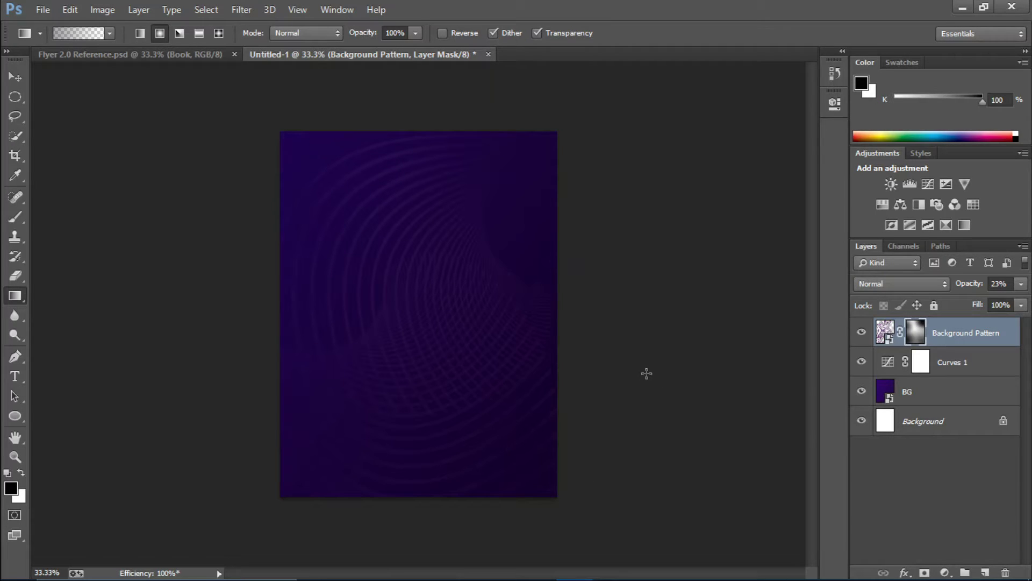
left_click_drag(595, 472, 456, 433)
left_click_drag(620, 352, 479, 306)
- Place Main Element 01.png as an embedded image above the Background Pattern layer
left_click(42, 9)
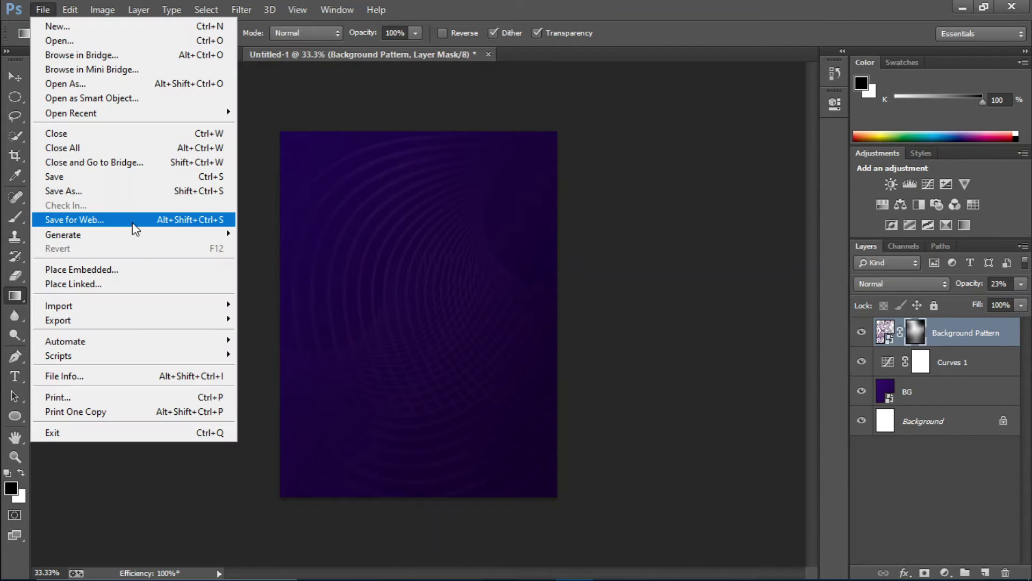
left_click(147, 267)
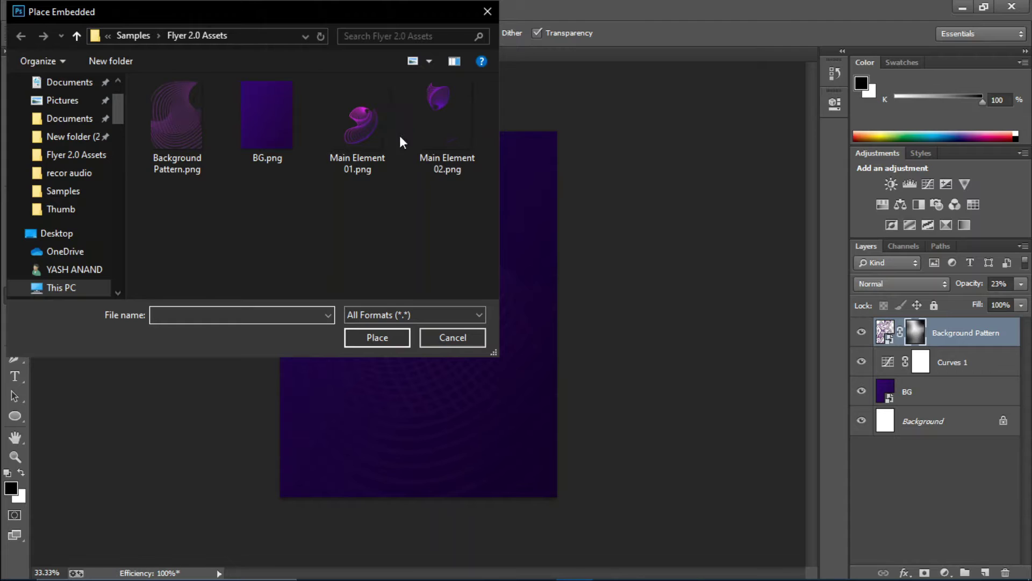
double_click(376, 134)
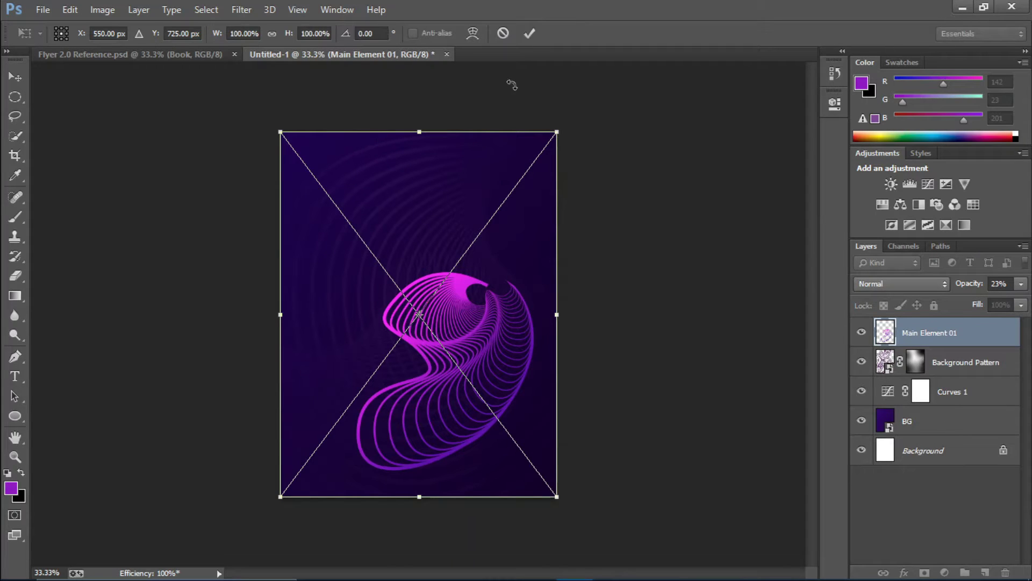
key("g")
left_click(529, 33)
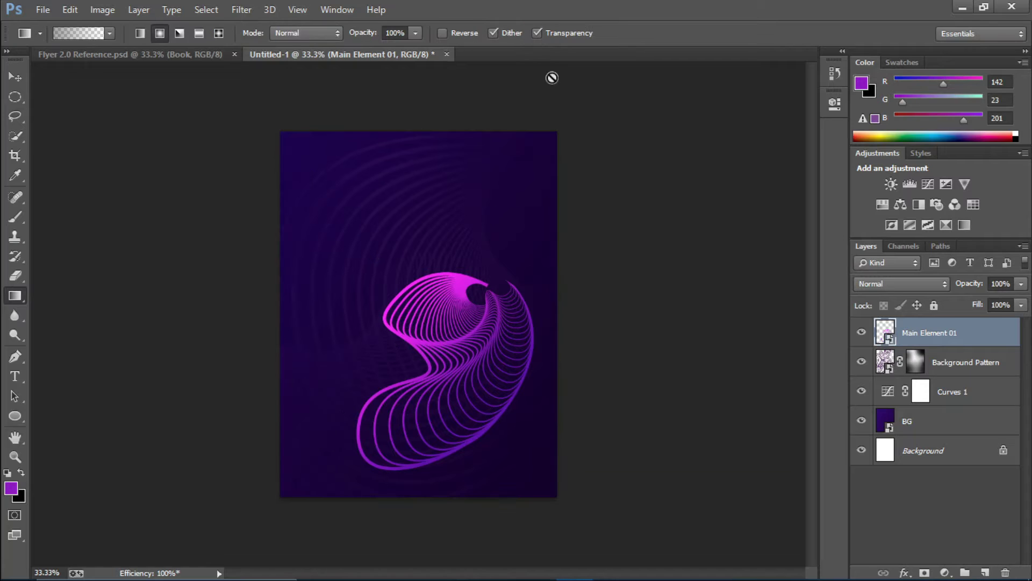
- Place Main Element 02.png as an embedded image above the Main Element 01 layer
left_click(43, 9)
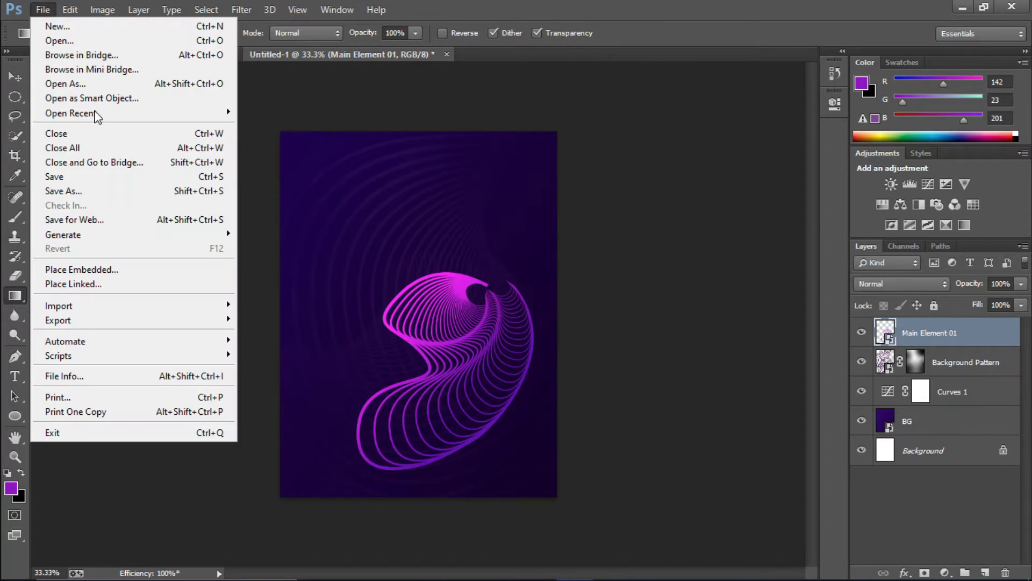
left_click(138, 270)
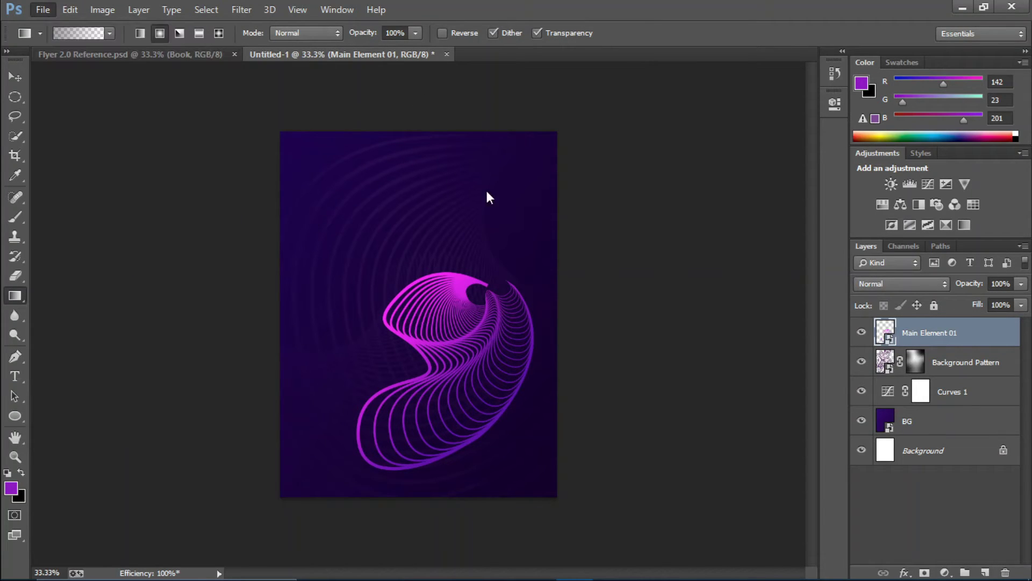
double_click(419, 131)
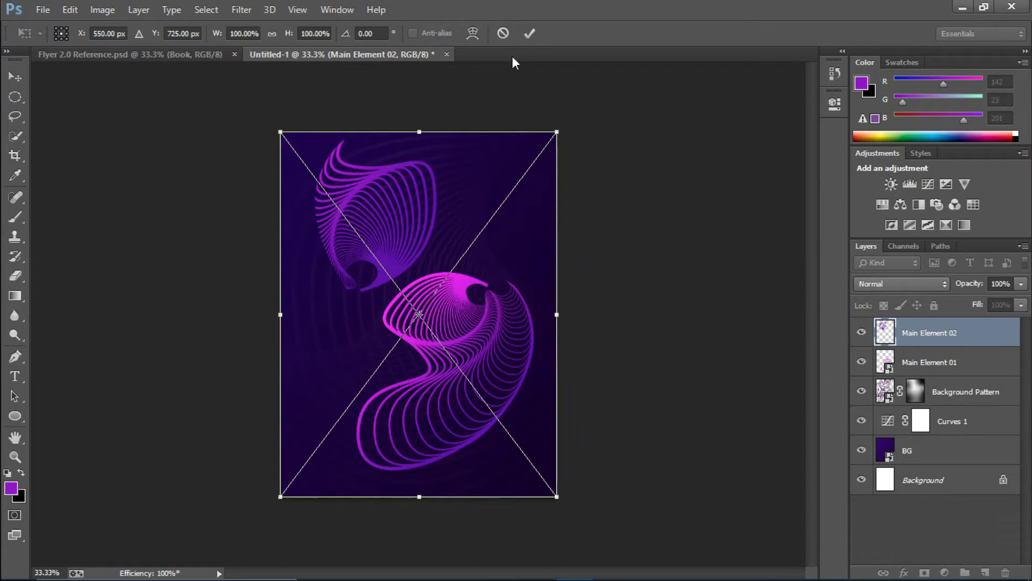
key("g")
left_click(529, 34)
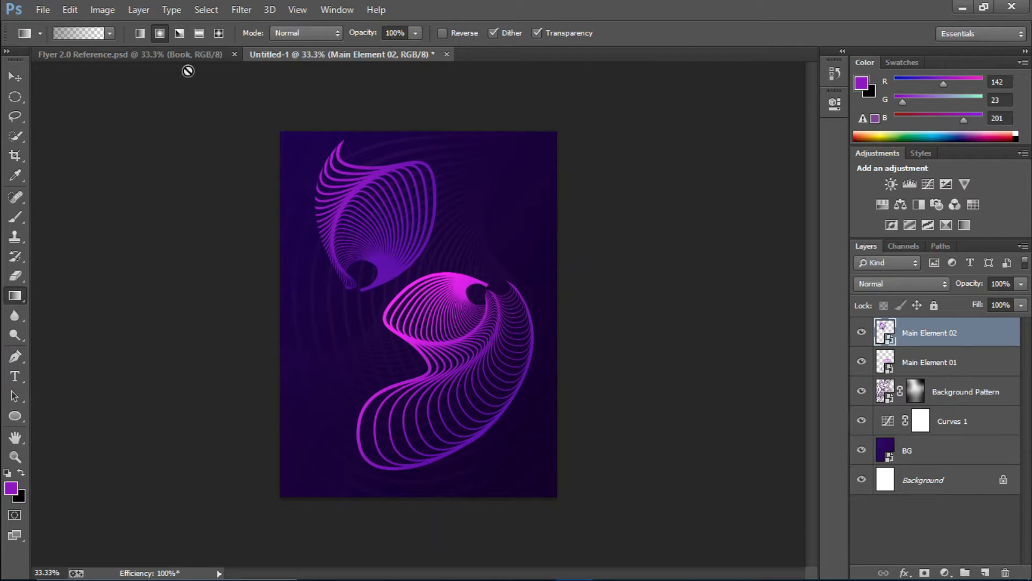
- Check the reference flyer's title, then set the Type tool to Oswald Medium, 60 pt, in white (ffffff)
key("ctrl+Tab")
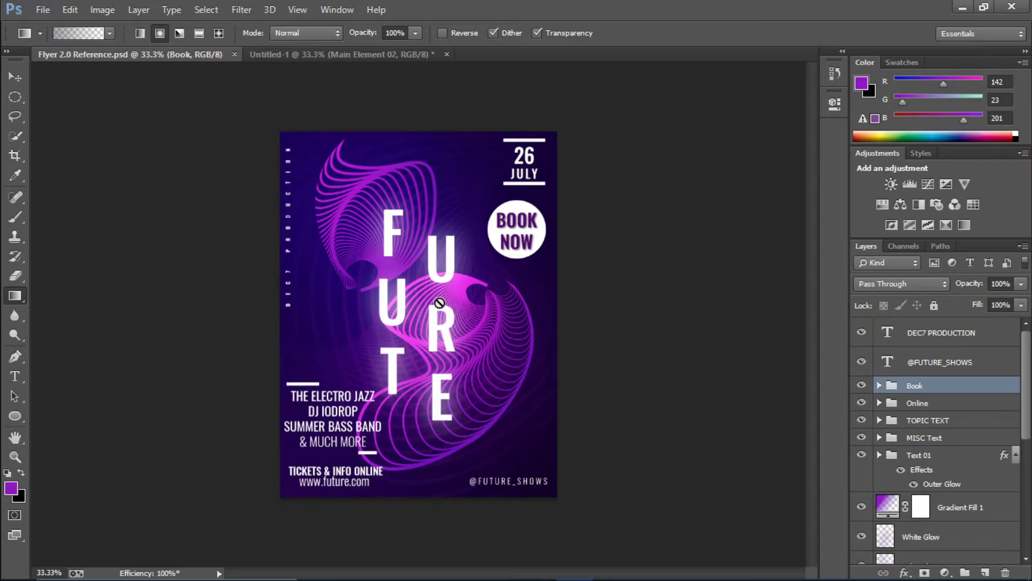
left_click(290, 54)
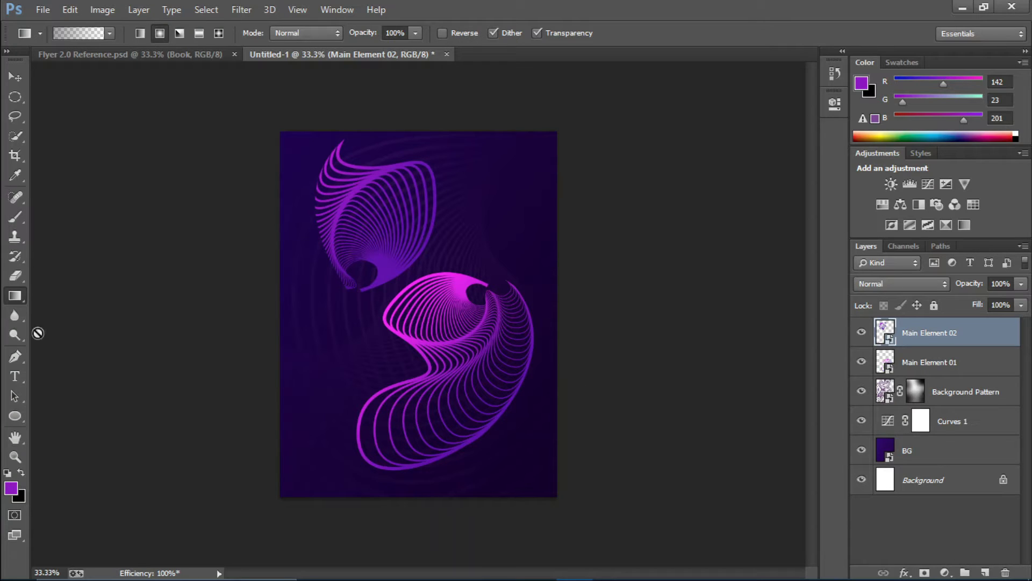
left_click(18, 380)
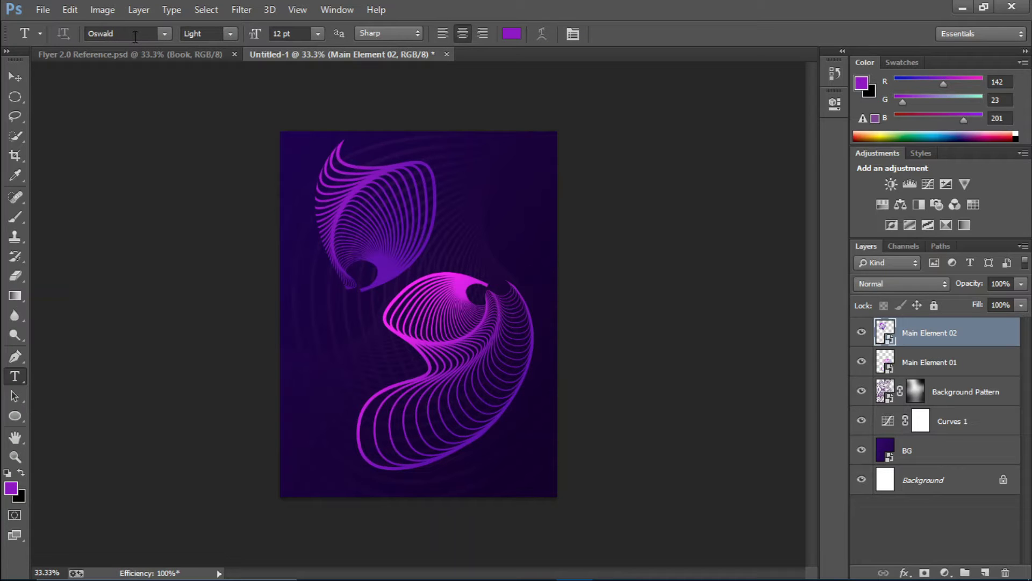
left_click(228, 33)
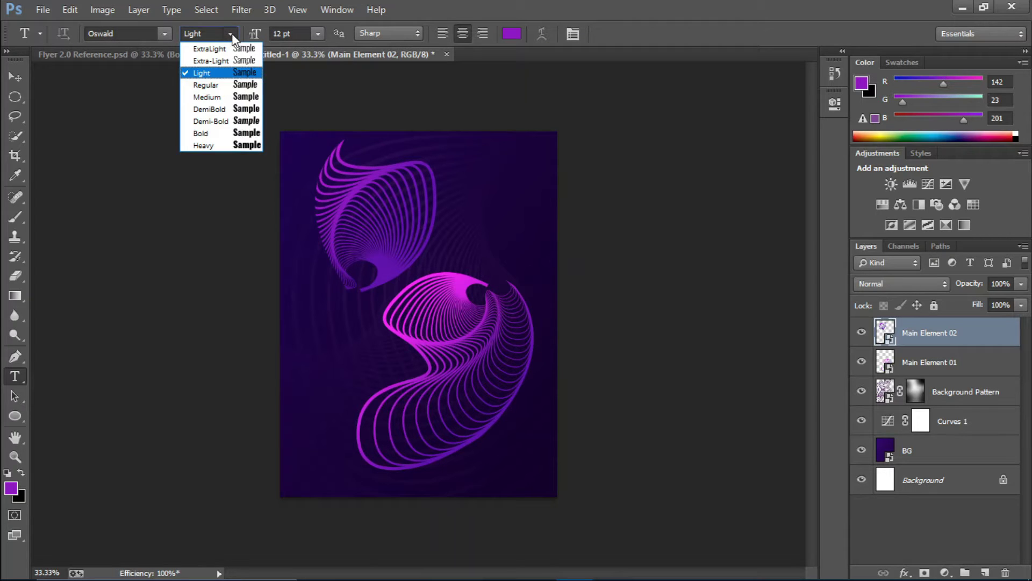
left_click(242, 98)
left_click(512, 33)
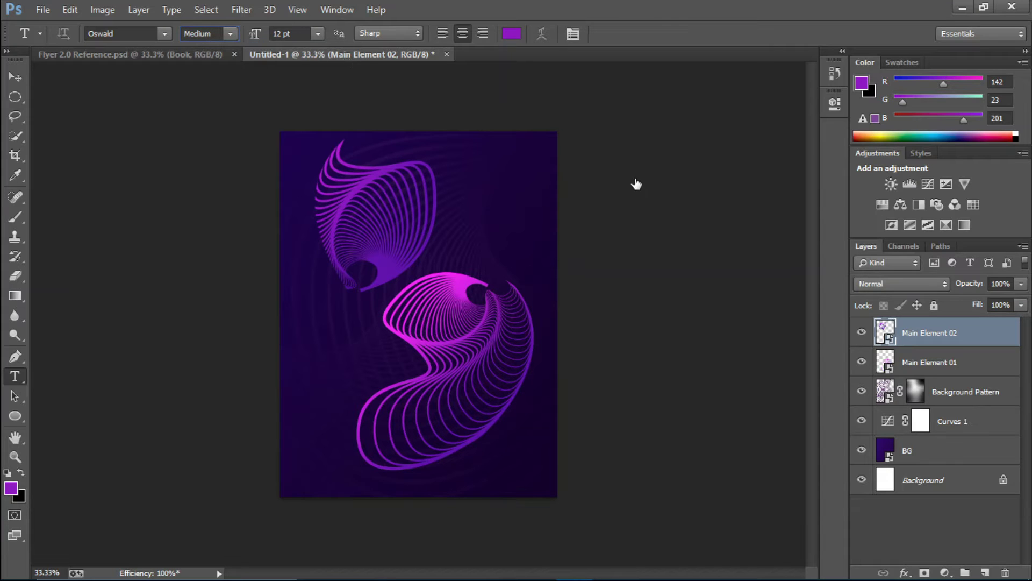
left_click_drag(661, 252, 582, 201)
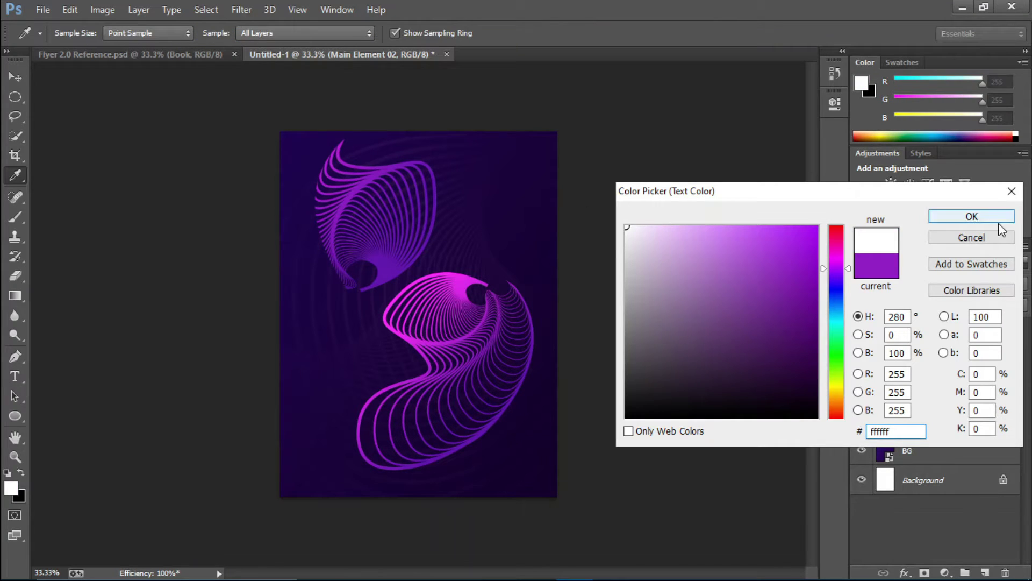
left_click(968, 218)
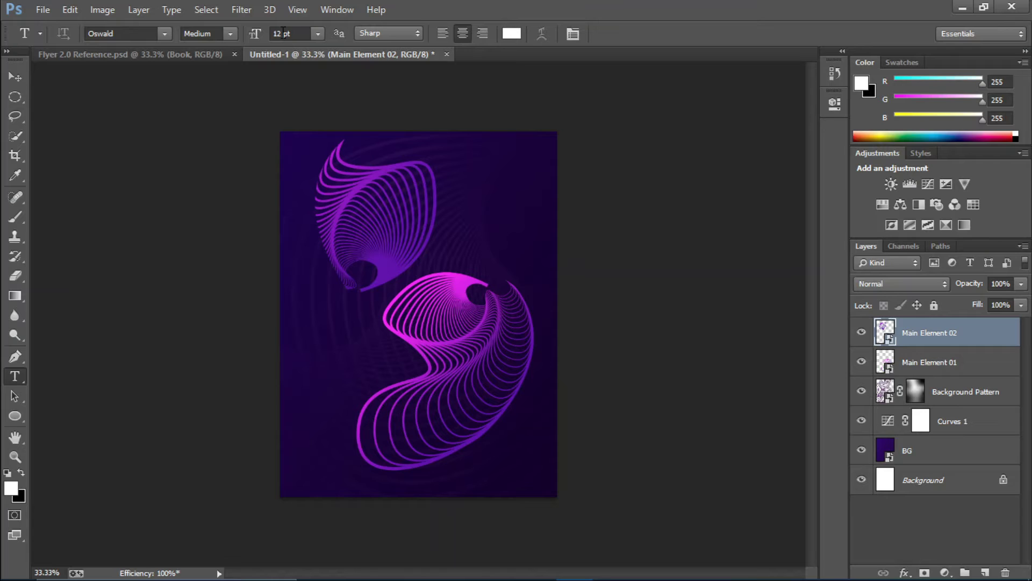
left_click(318, 34)
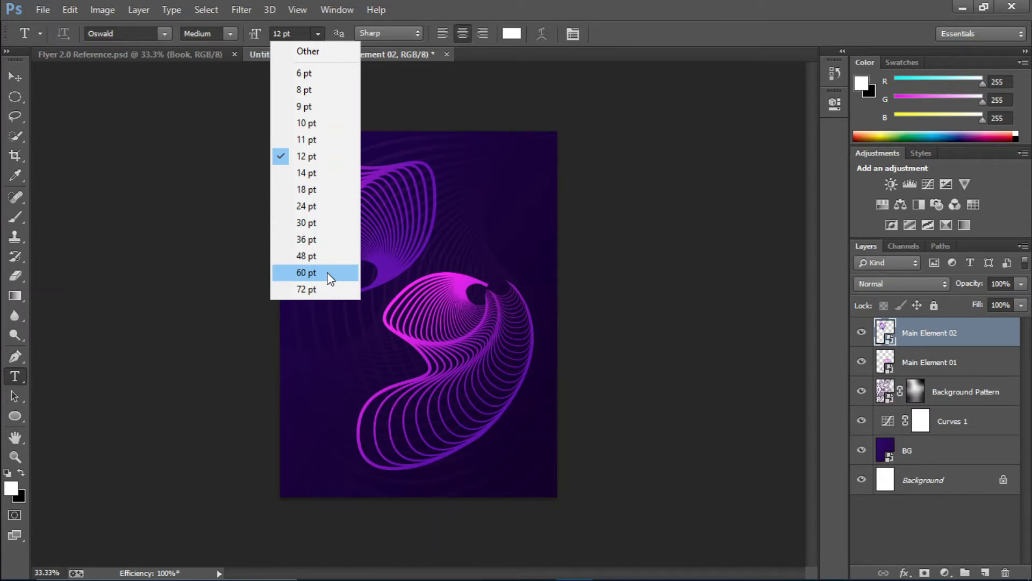
left_click(306, 273)
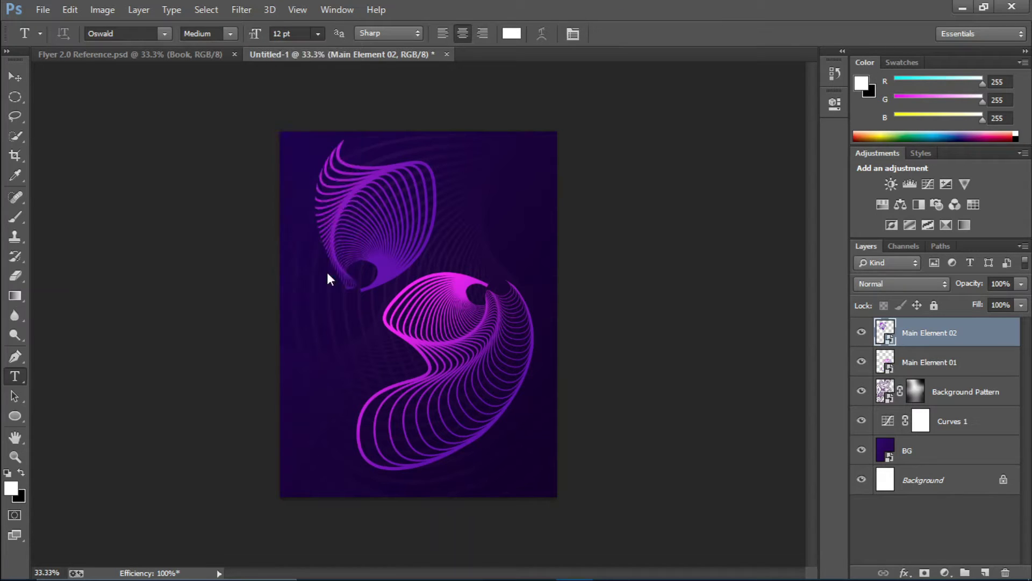
- Add a centred text layer with the letters F, U and T stacked on separate lines over the line art
left_click(379, 263)
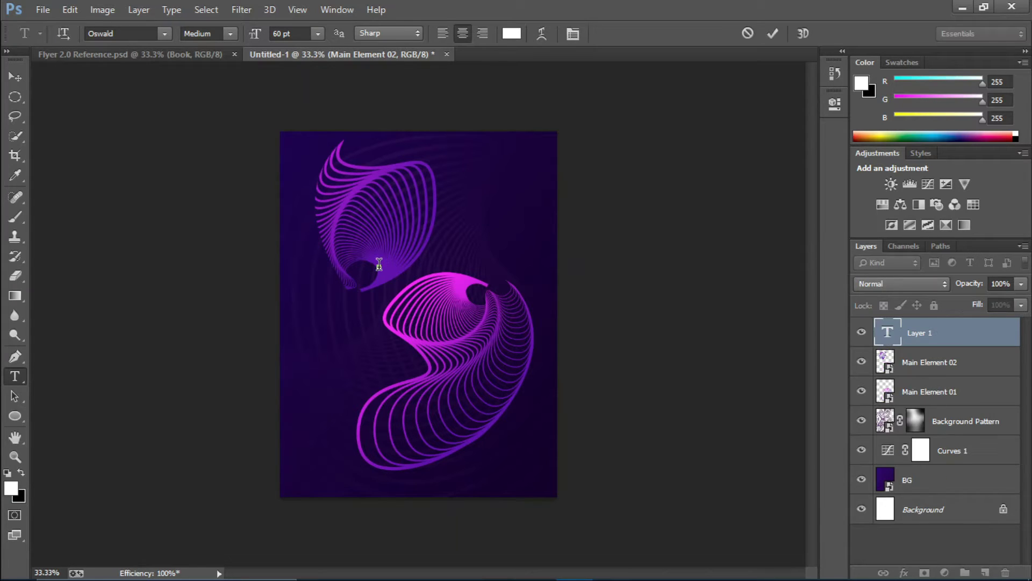
type("F")
key("Return")
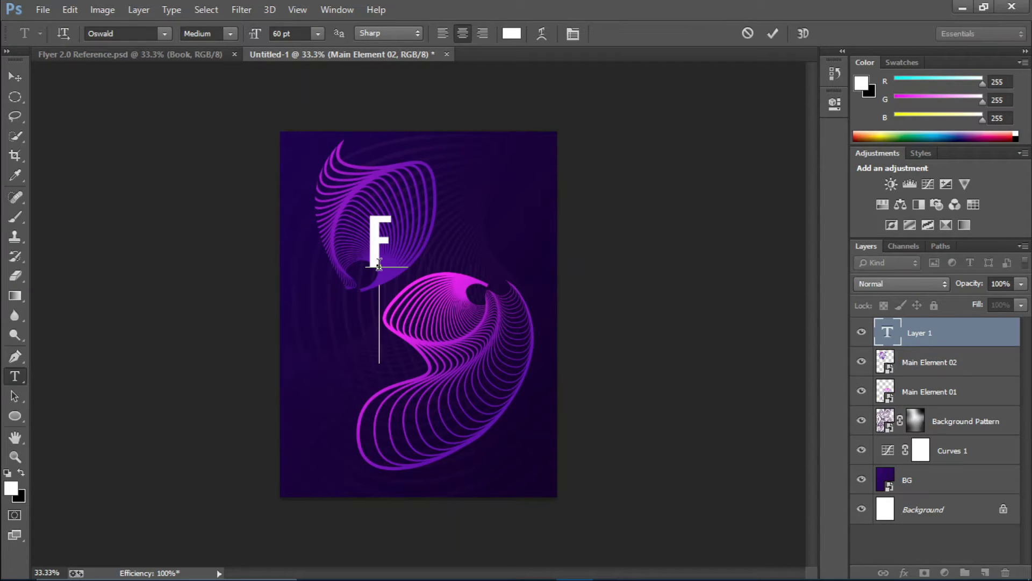
type("U")
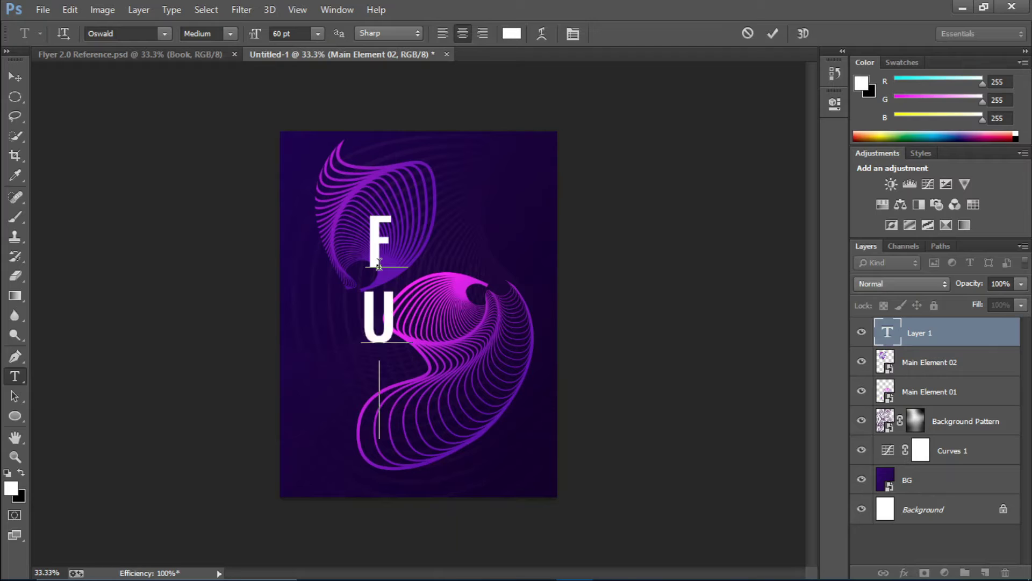
key("Return")
type("T")
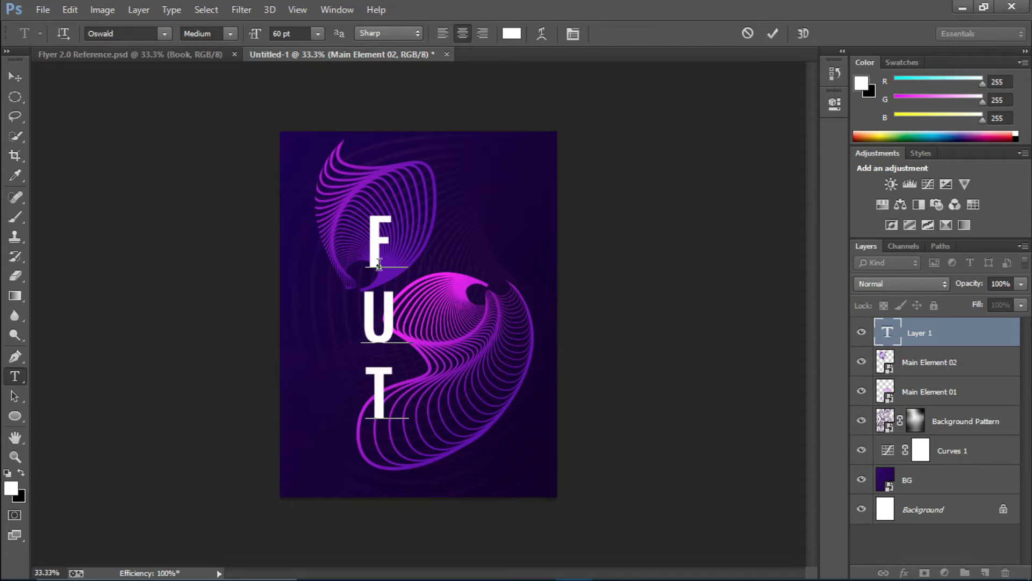
left_click(772, 33)
- Add a second text layer with the letters U, R and E stacked on separate lines, right of the FUT column
left_click(473, 189)
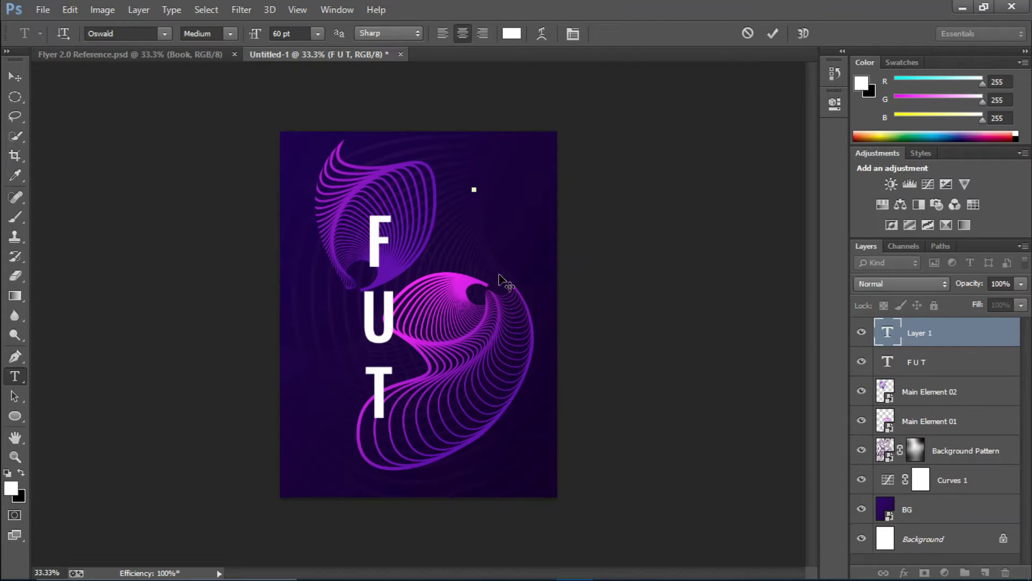
type("U")
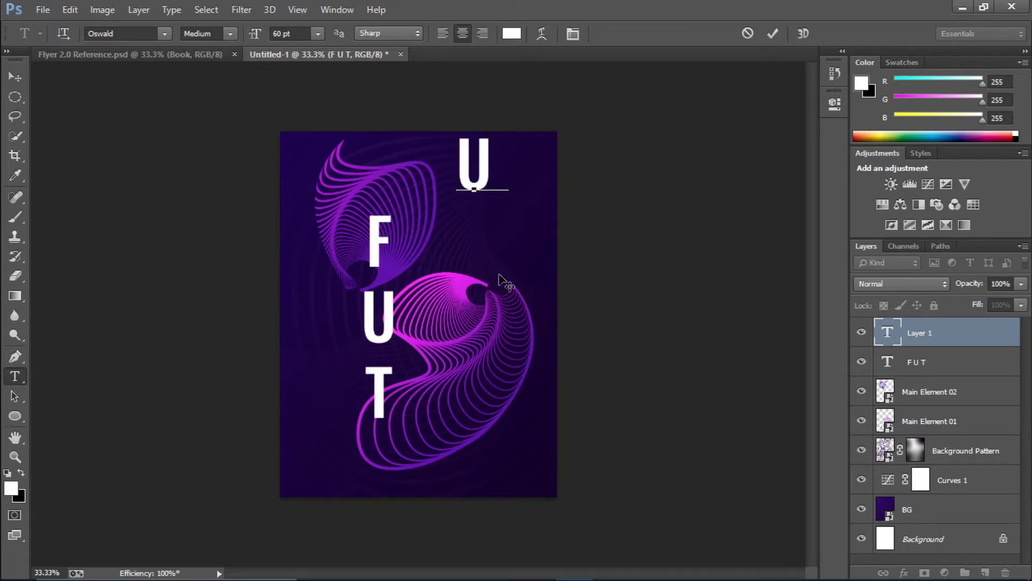
key("Return")
type("R")
key("Return")
type("E")
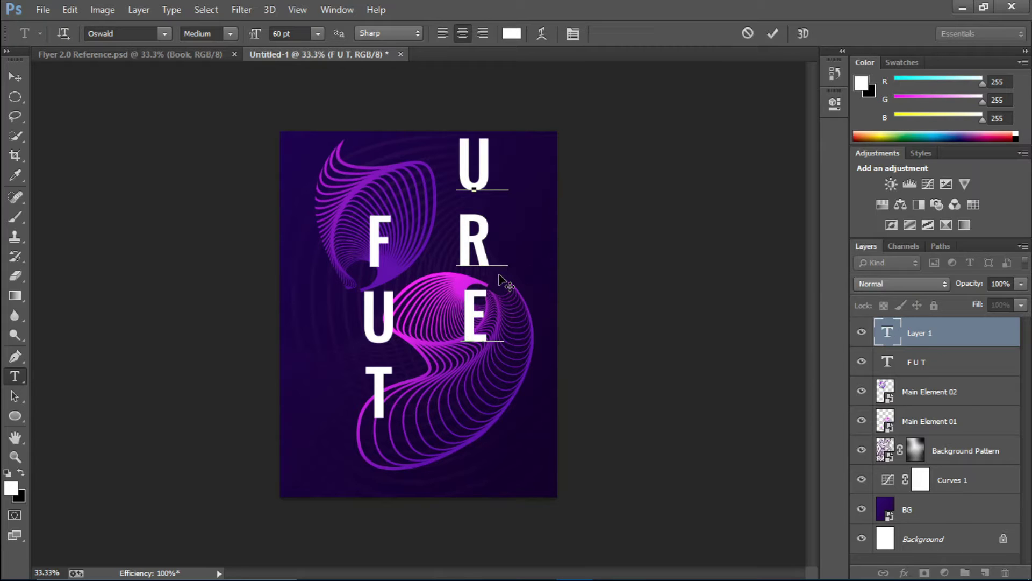
left_click(775, 40)
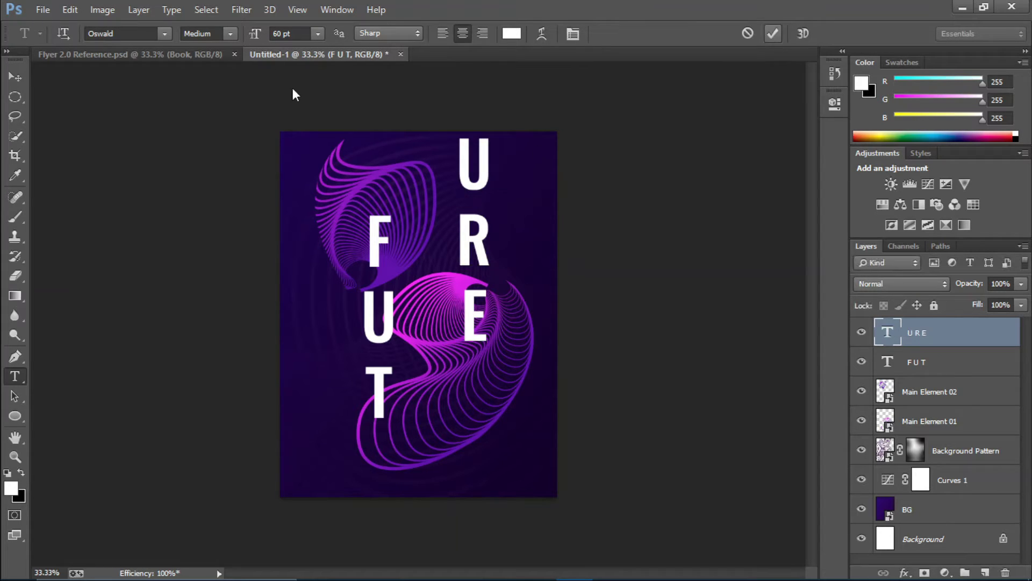
- Arrange the FUT and URE columns near the flyer's centre as in the reference, with URE slightly lower
left_click(143, 59)
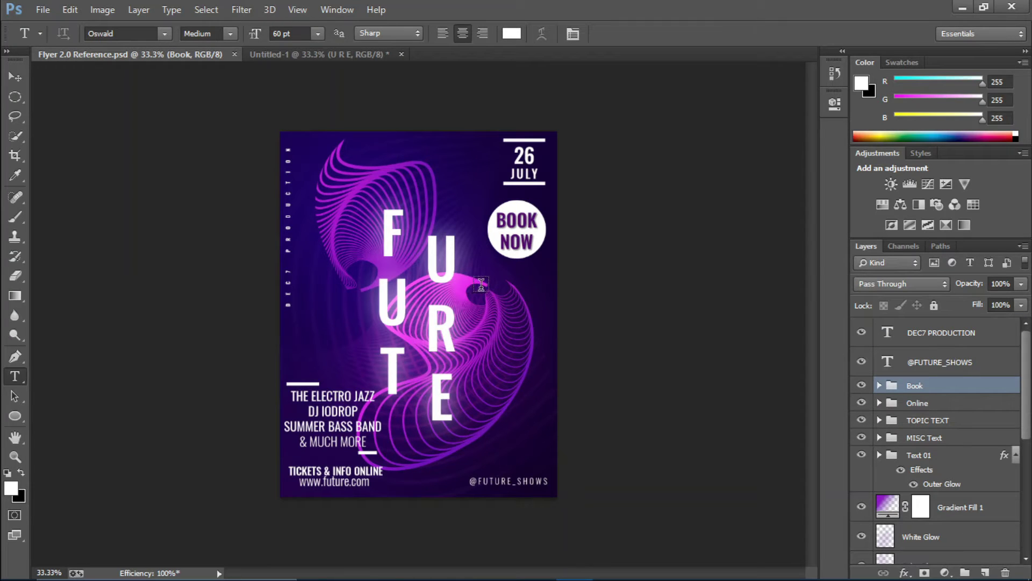
left_click(344, 55)
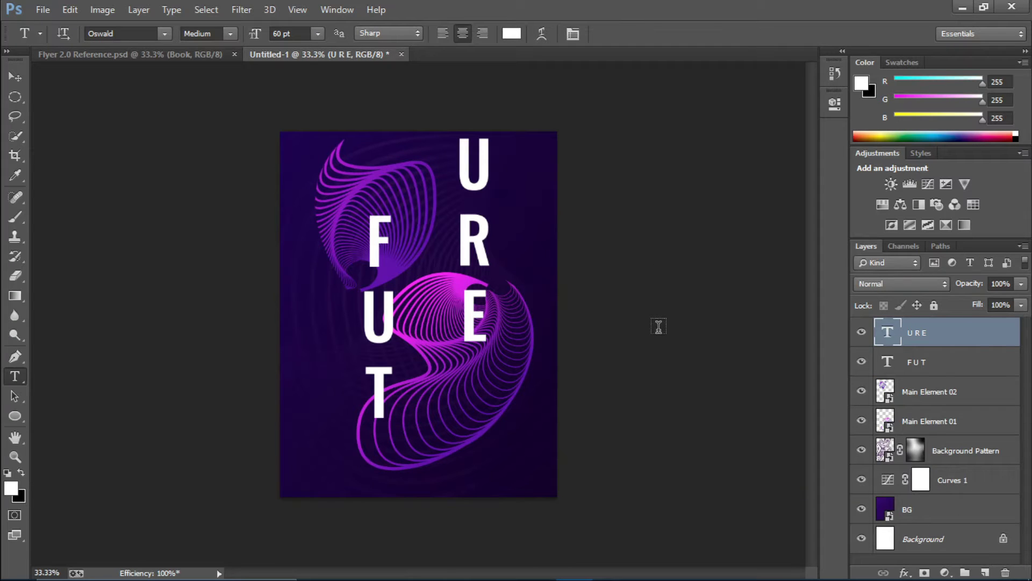
left_click(15, 78)
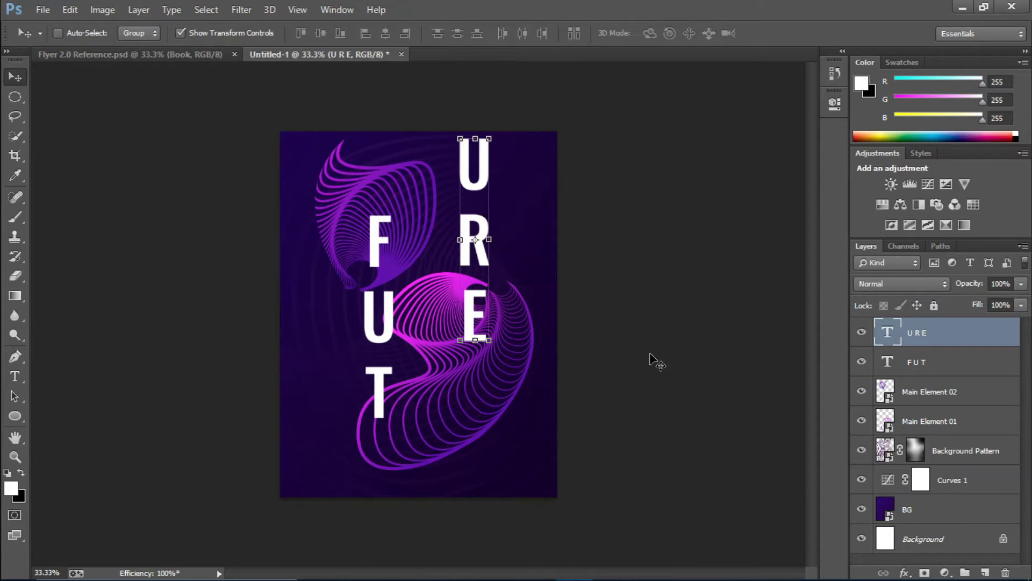
left_click(942, 362)
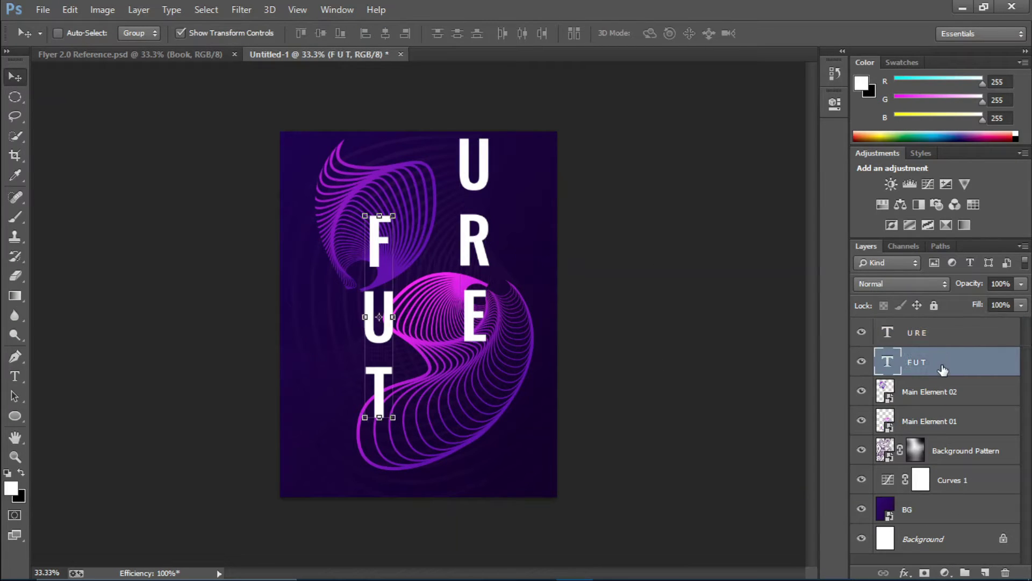
left_click(955, 338)
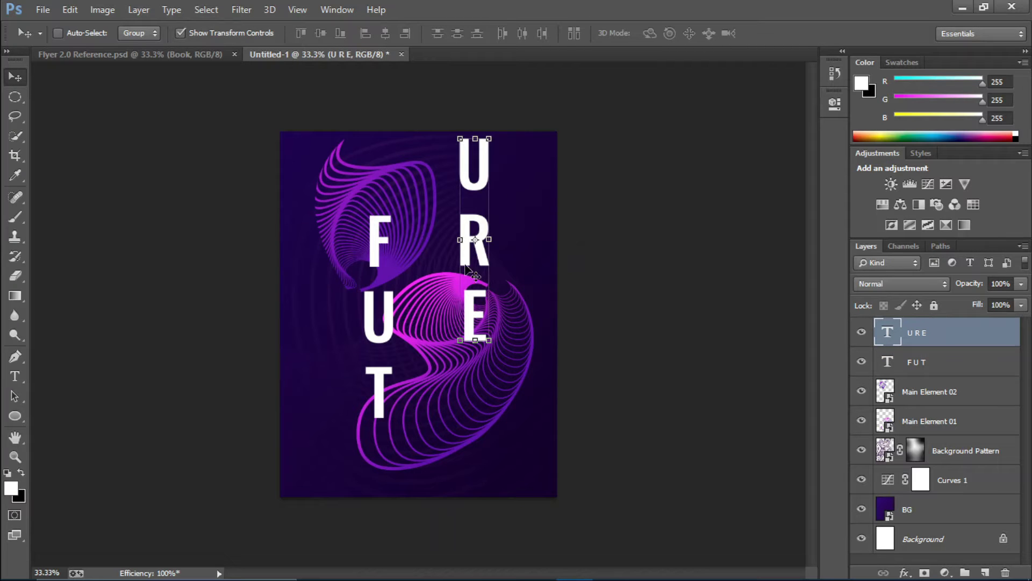
left_click_drag(476, 166, 426, 250)
left_click(970, 369, "shift")
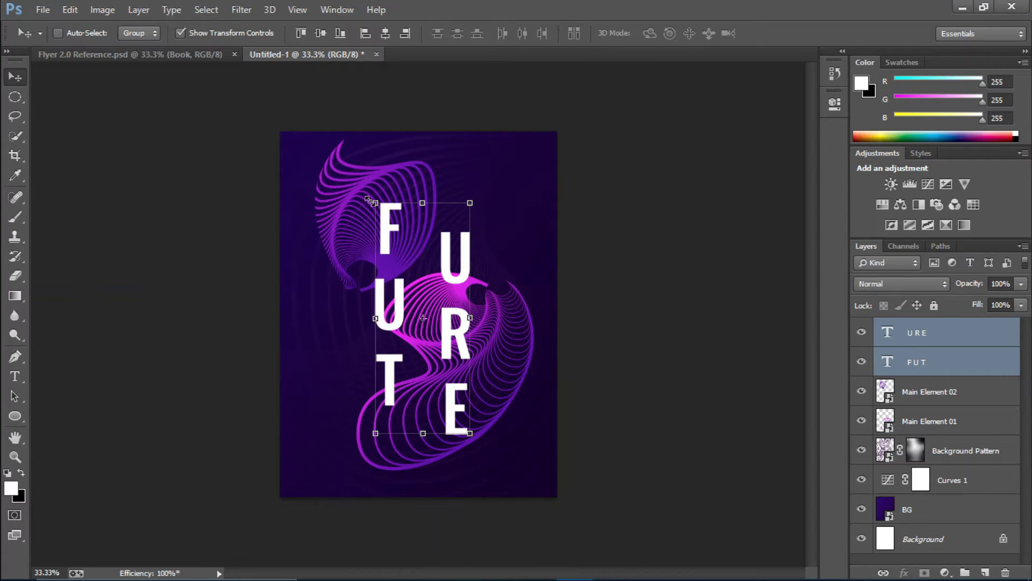
- Nudge the URE column left, closer to FUT as in the reference flyer, and select both text layers
left_click(129, 54)
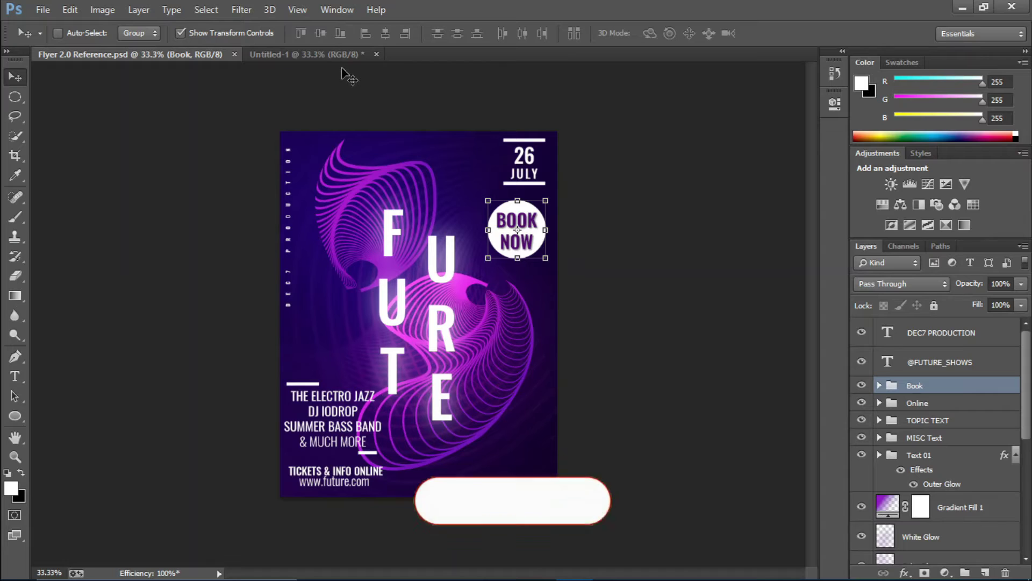
left_click(323, 54)
left_click(960, 360)
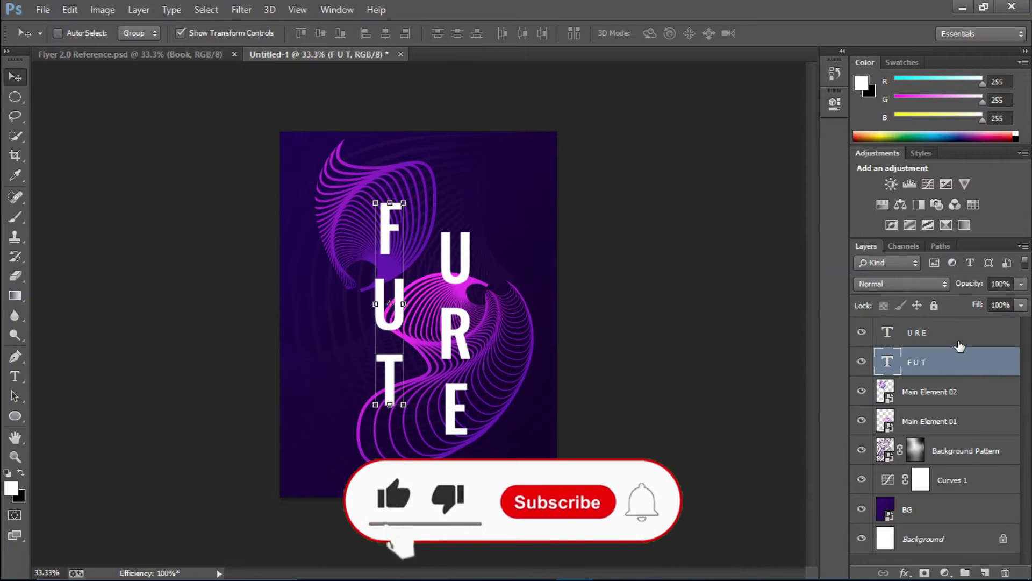
left_click(959, 335)
key("shift+Left")
key("shift+Left")
key("shift+Left")
key("shift+Left")
key("shift+Left")
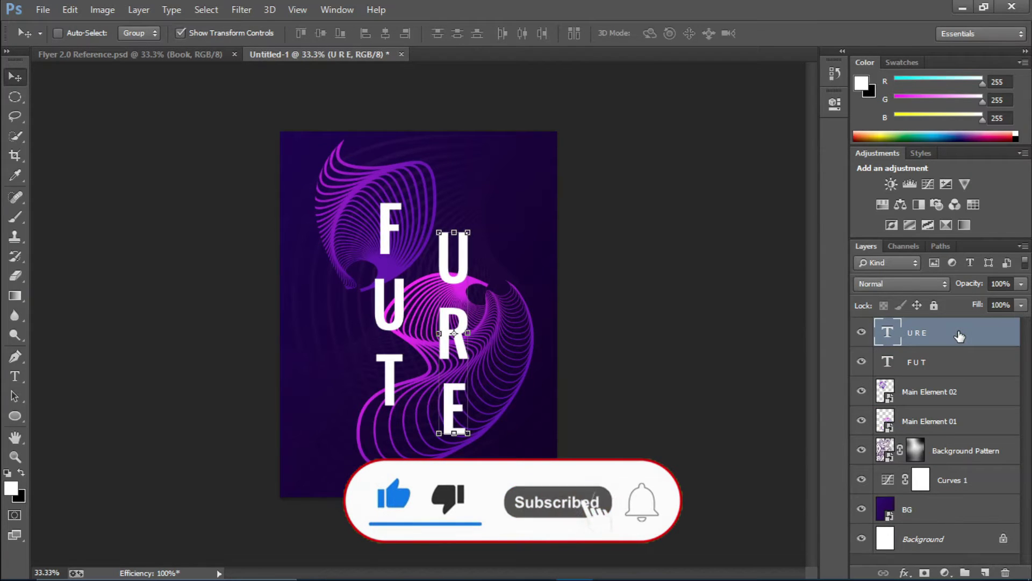
key("shift+Left")
key("shift+Left")
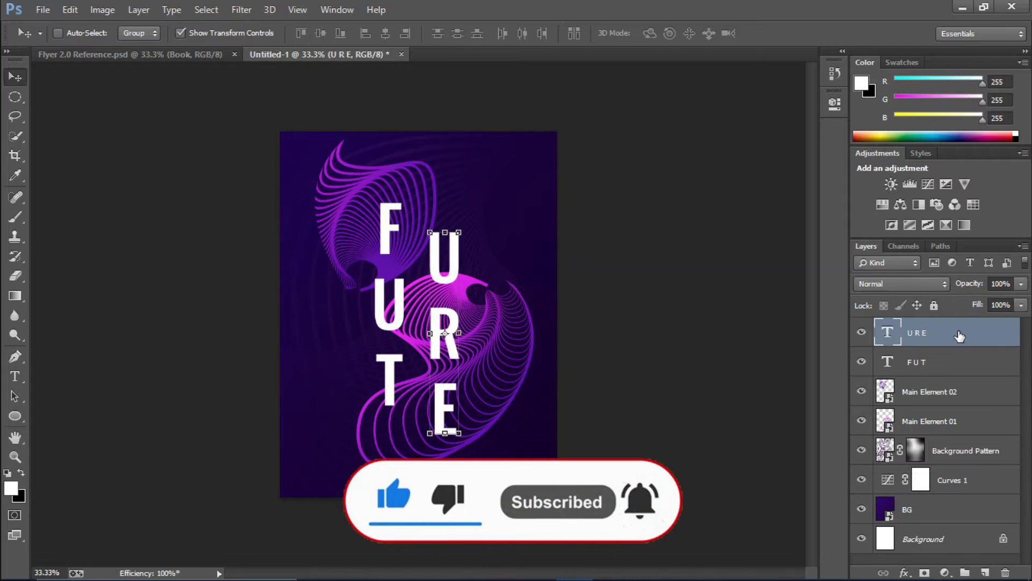
key("shift+Left")
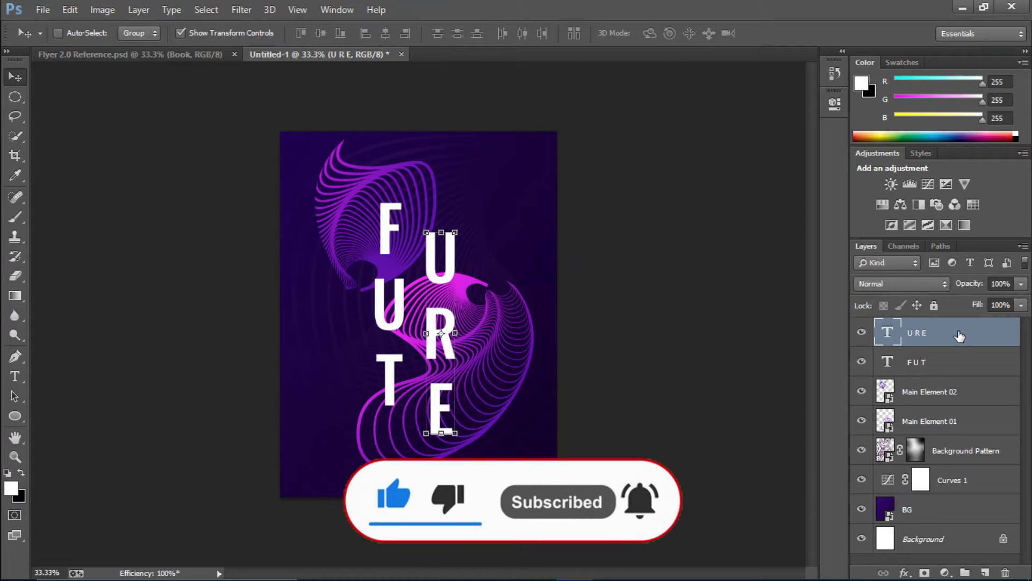
key("shift+Left")
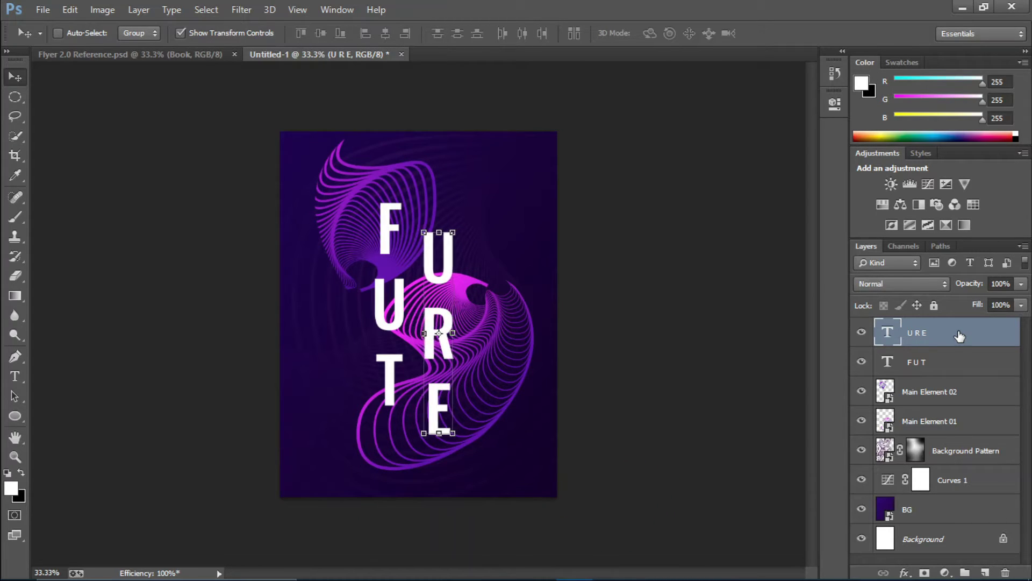
key("shift+Left")
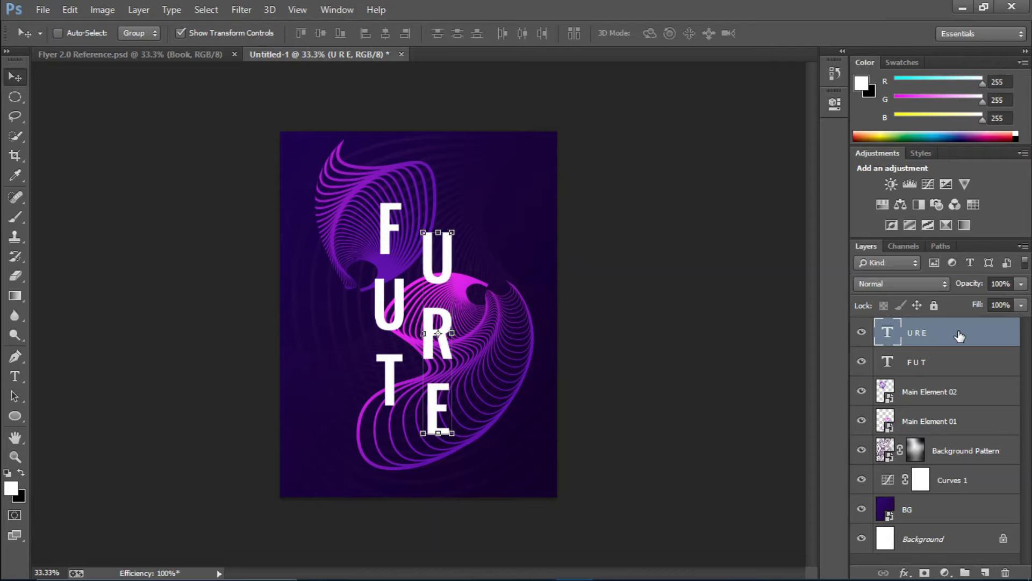
left_click(968, 361, "shift")
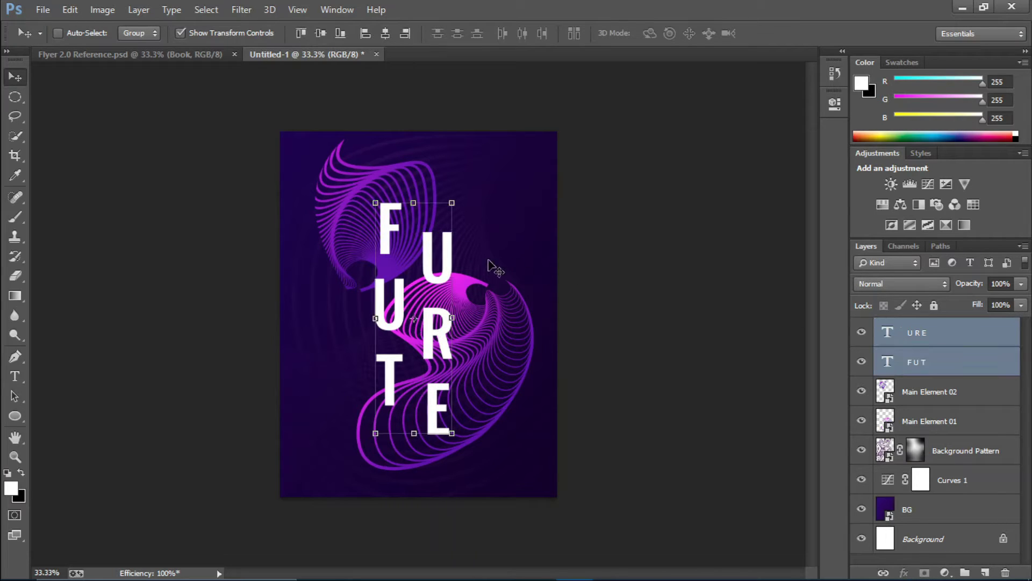
- Shift the FUT and URE columns slightly right and up, and group the two text layers under the name Text
left_click_drag(450, 258, 453, 259)
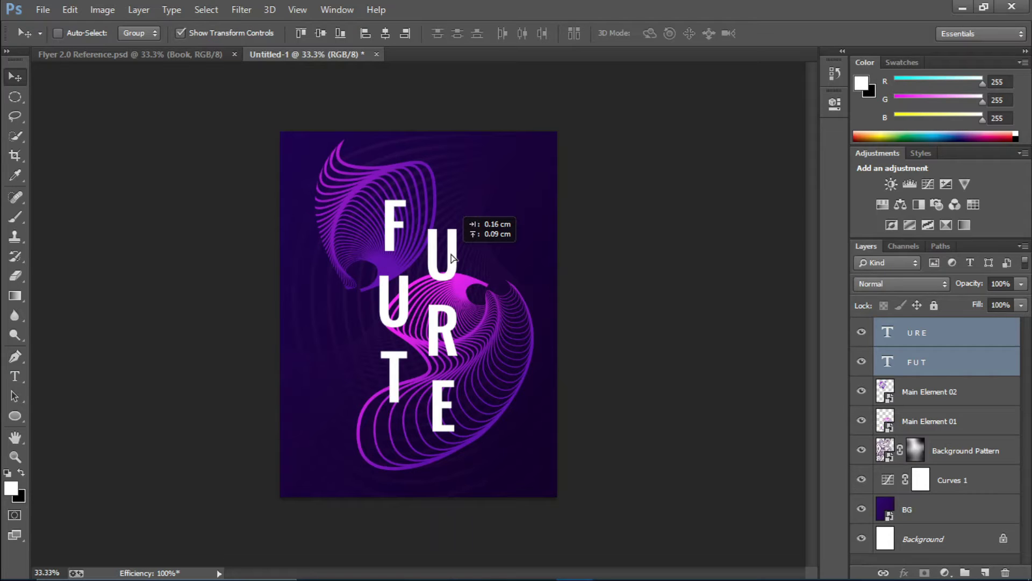
left_click_drag(451, 259, 451, 258)
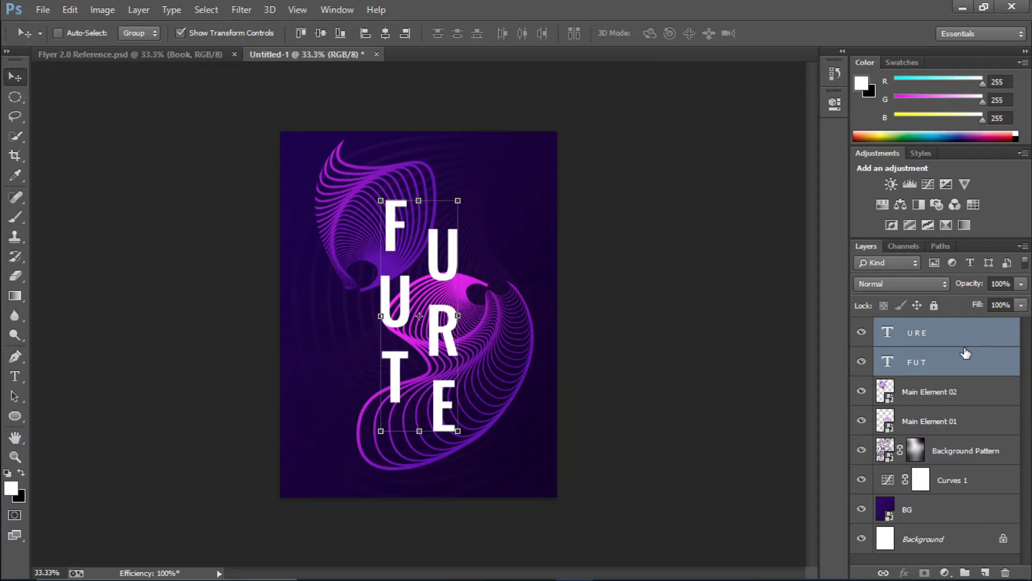
key("ctrl+g")
double_click(919, 329)
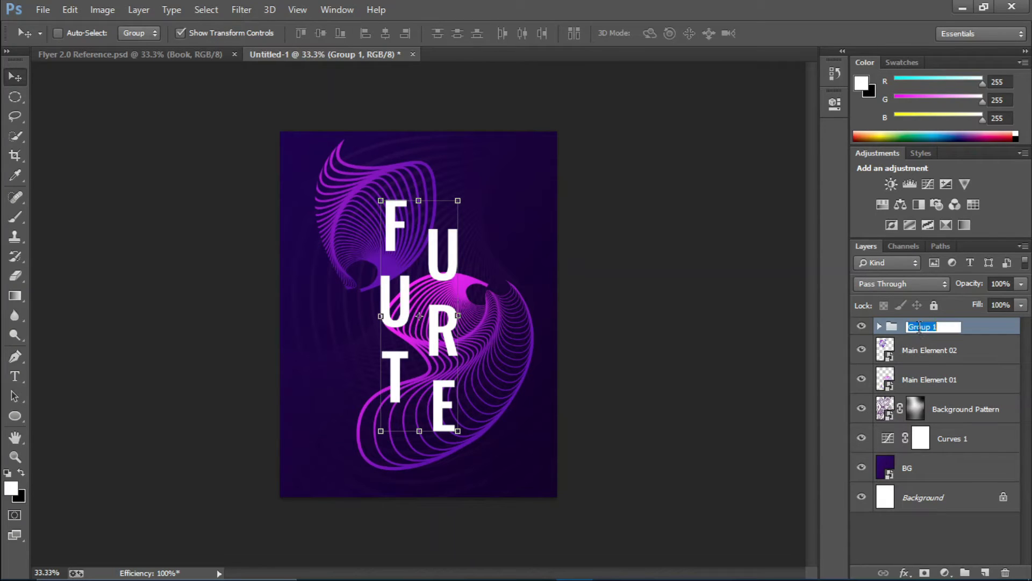
type("Text")
key("Return")
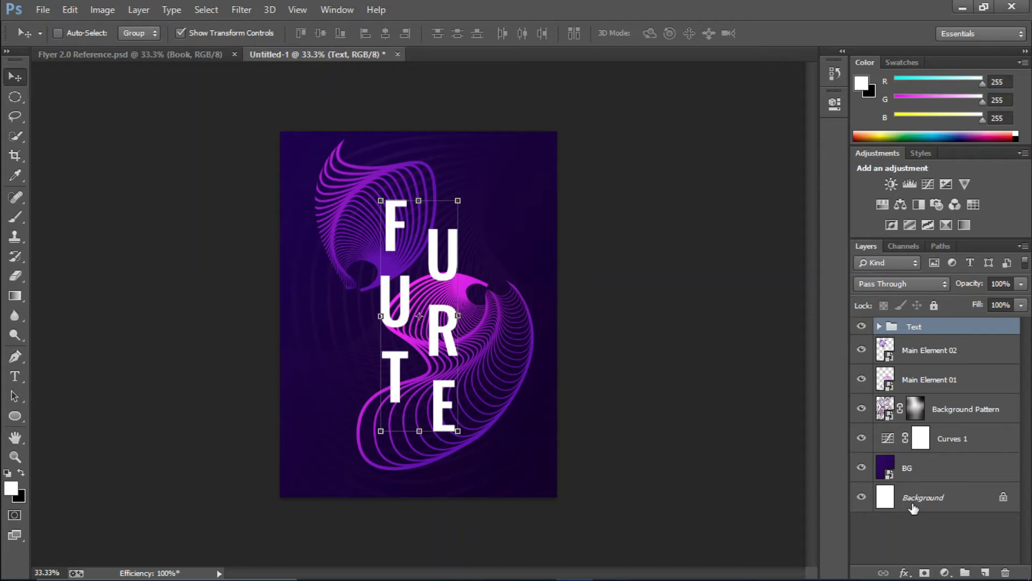
- Add a white Outer Glow to the Text group with 66% opacity, 87 px size and 75% range
left_click(904, 572)
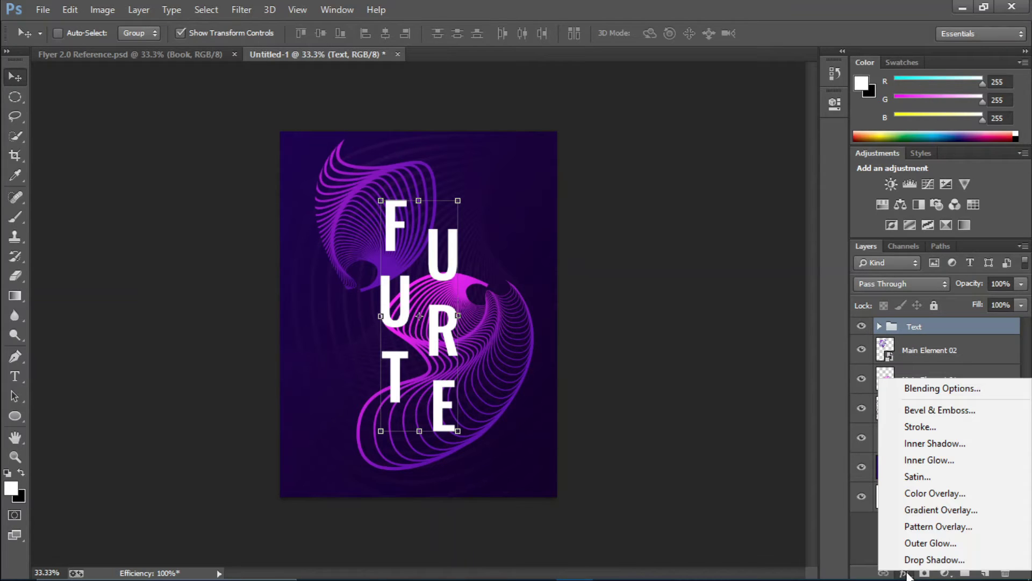
left_click(931, 543)
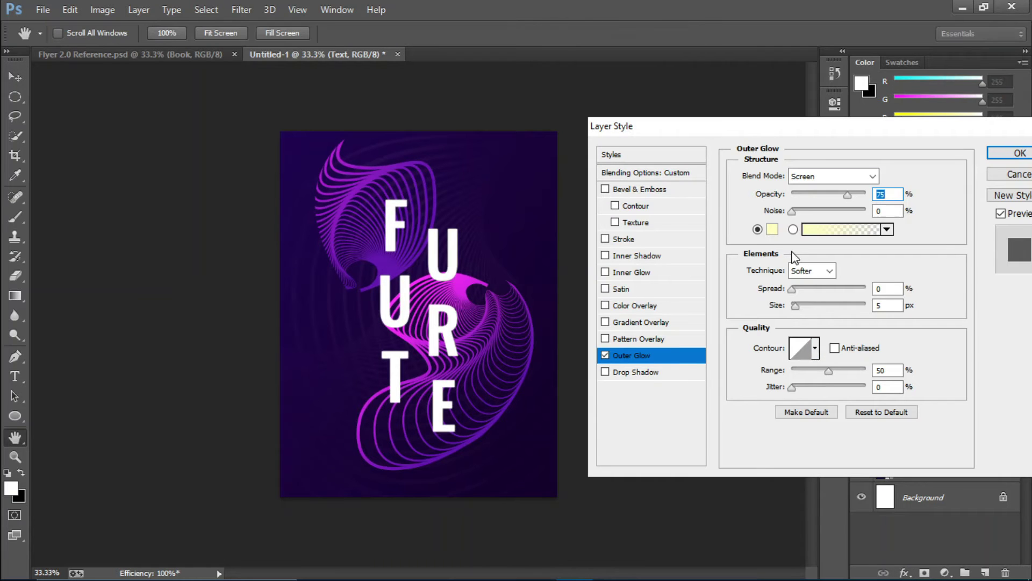
left_click(772, 230)
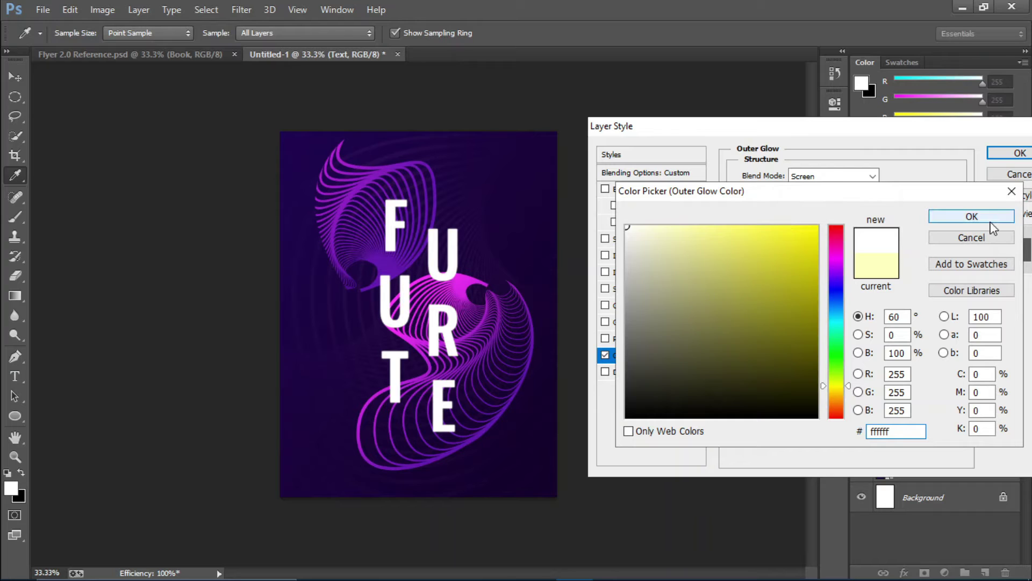
left_click(974, 219)
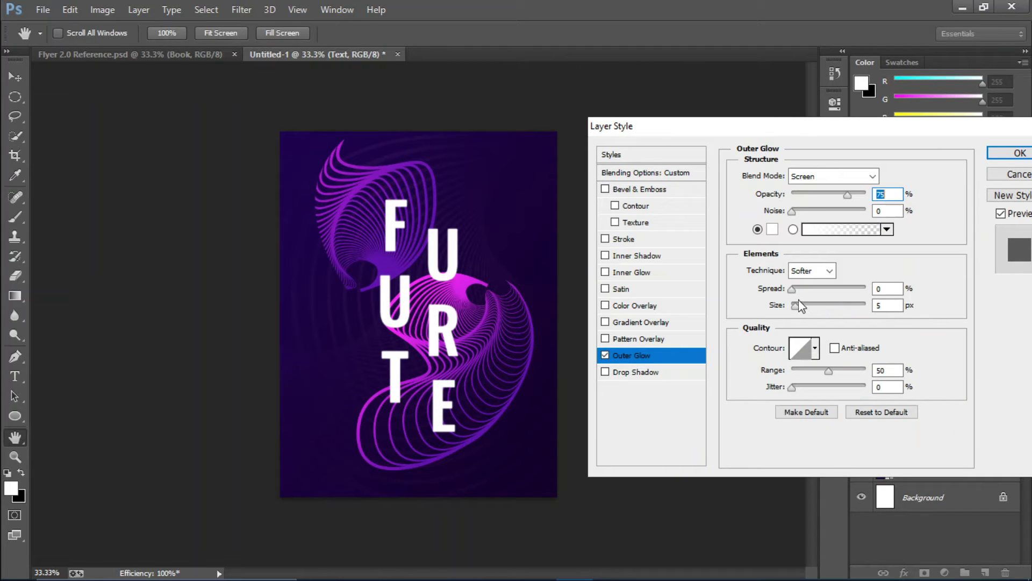
left_click_drag(794, 306, 826, 315)
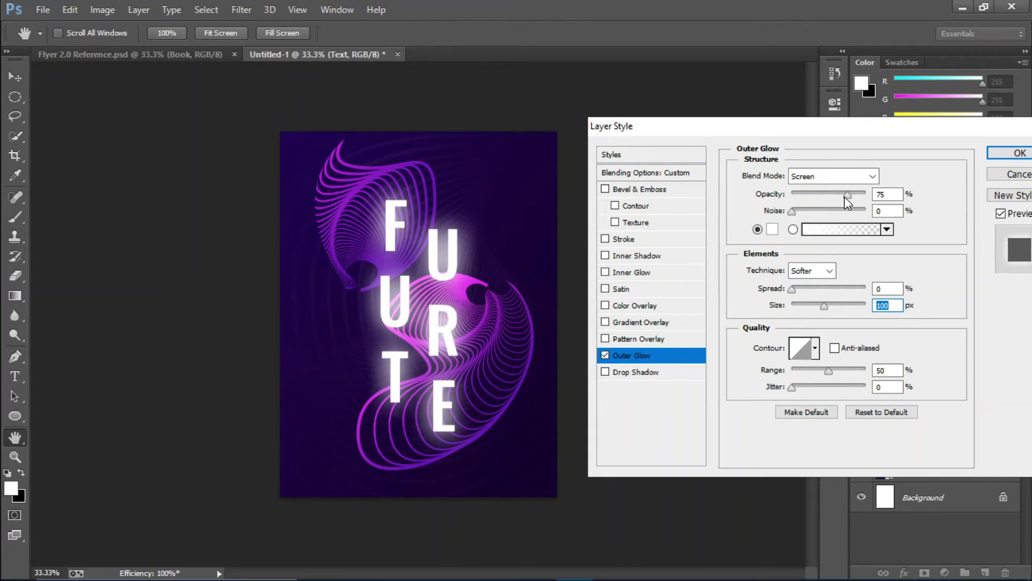
left_click_drag(834, 371, 846, 371)
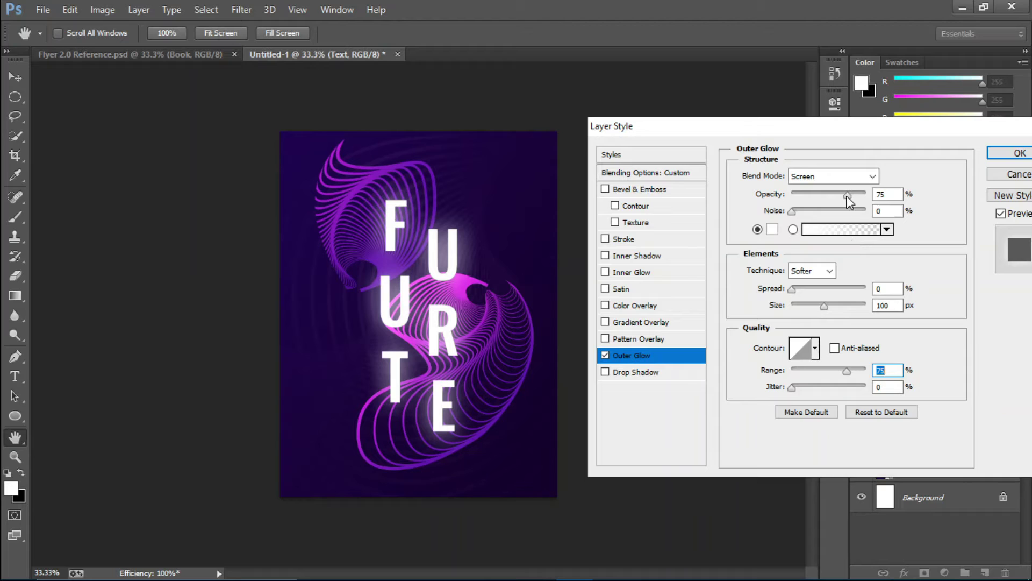
left_click_drag(847, 195, 839, 195)
left_click_drag(824, 305, 821, 306)
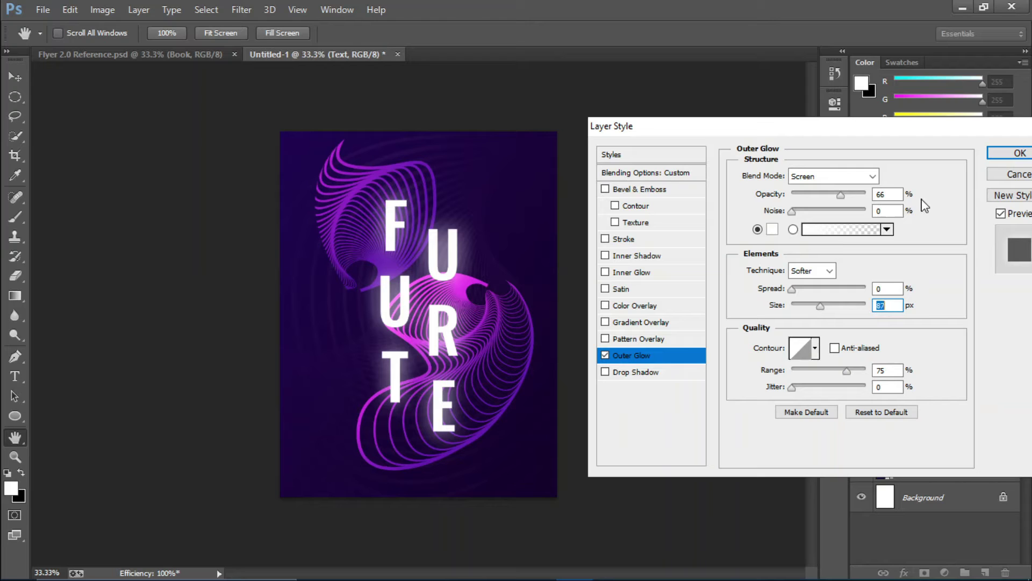
left_click(1005, 153)
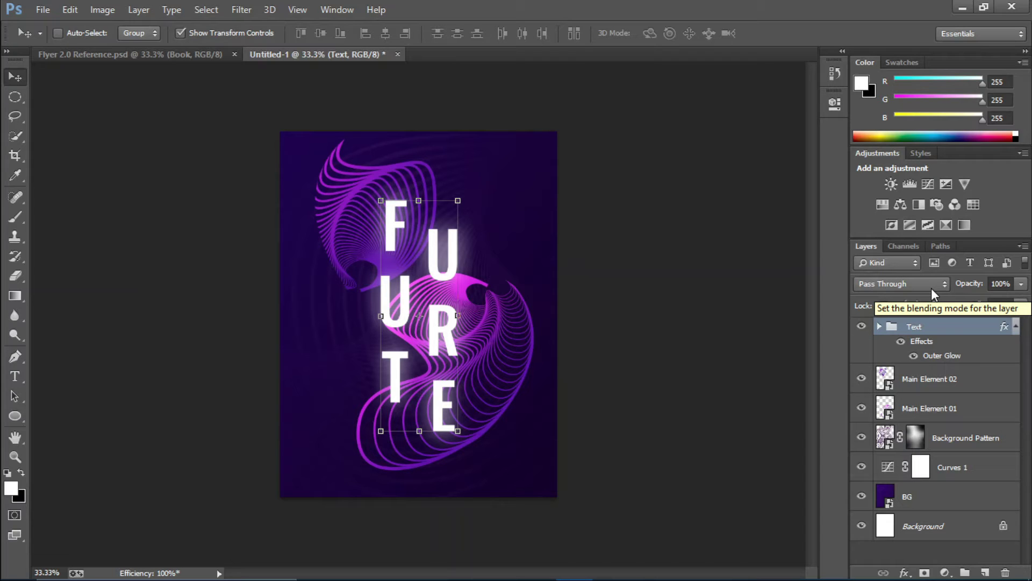
- Following the reference flyer, draw a circular selection on a new layer near the flyer's upper-right corner and fill it with white
left_click(131, 54)
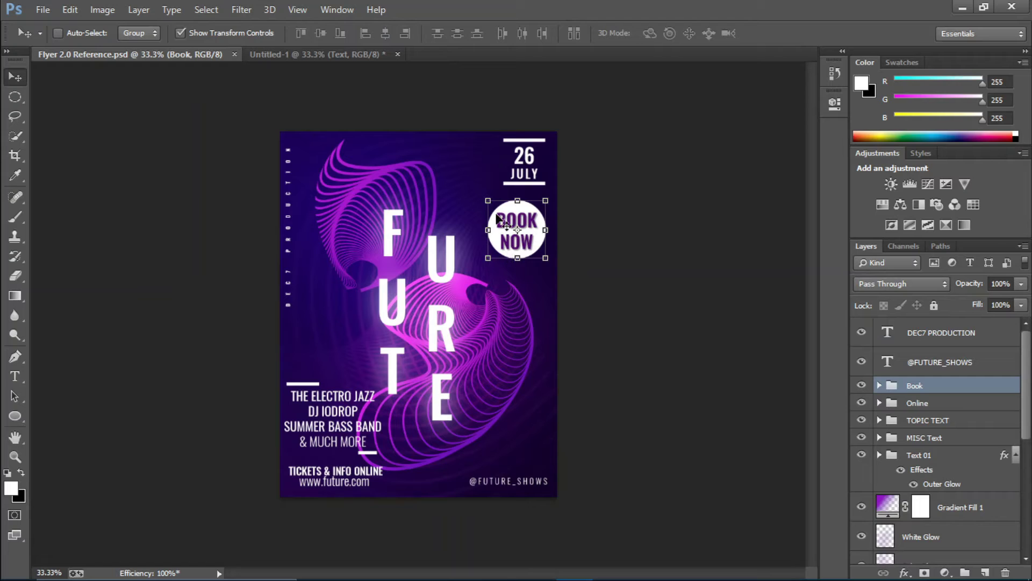
left_click(347, 55)
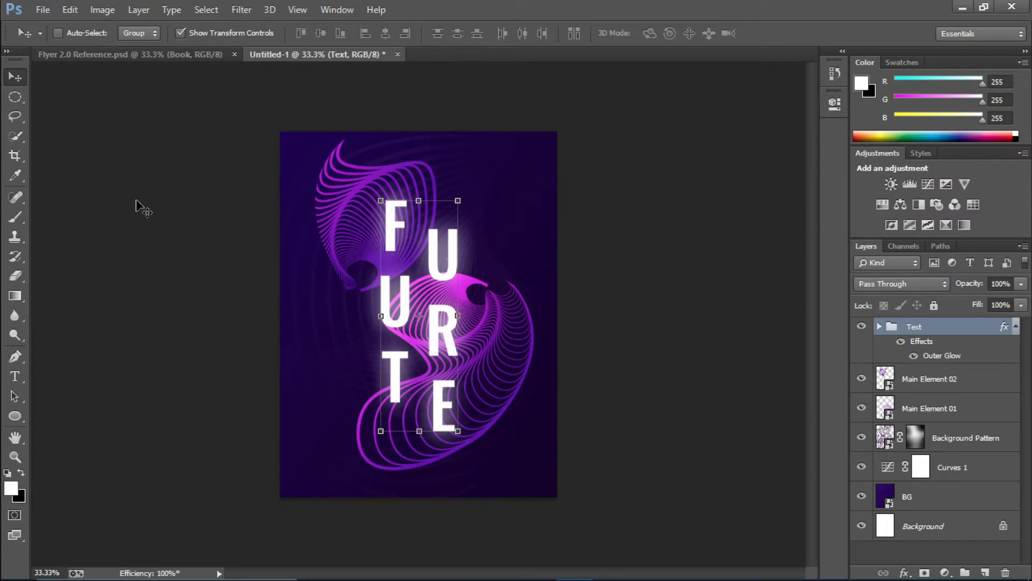
left_click(14, 97)
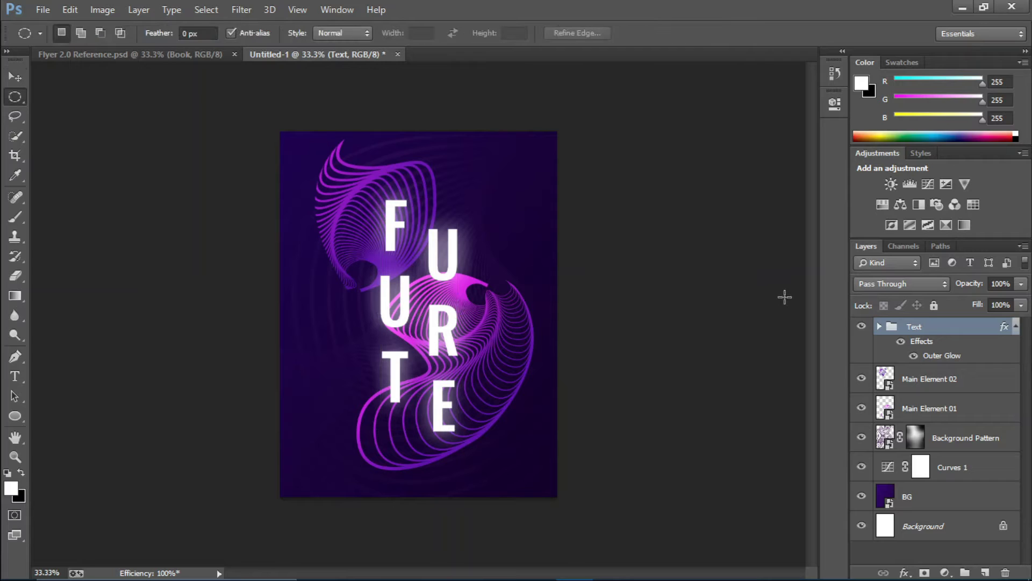
left_click(987, 570)
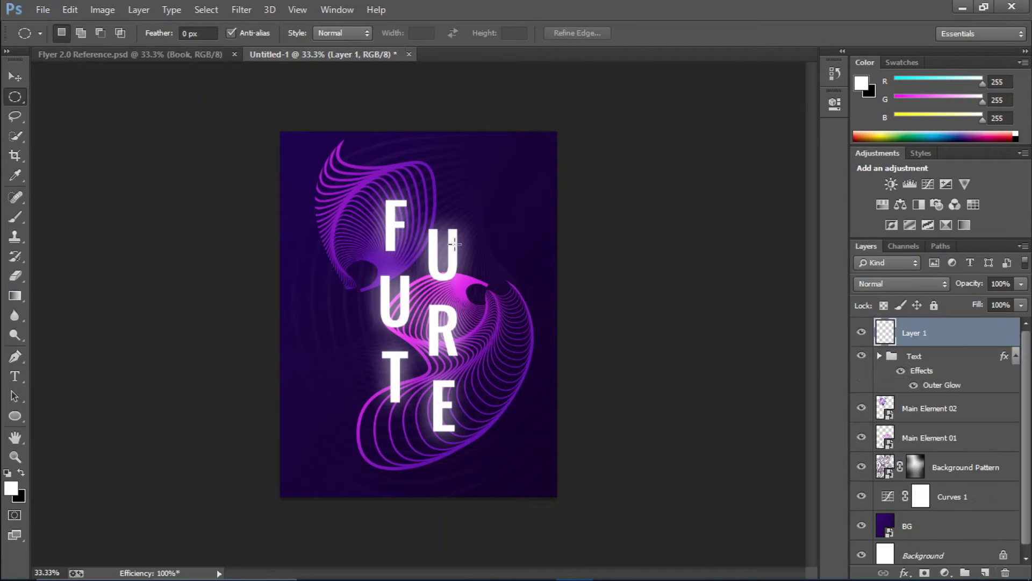
left_click_drag(477, 171, 540, 246)
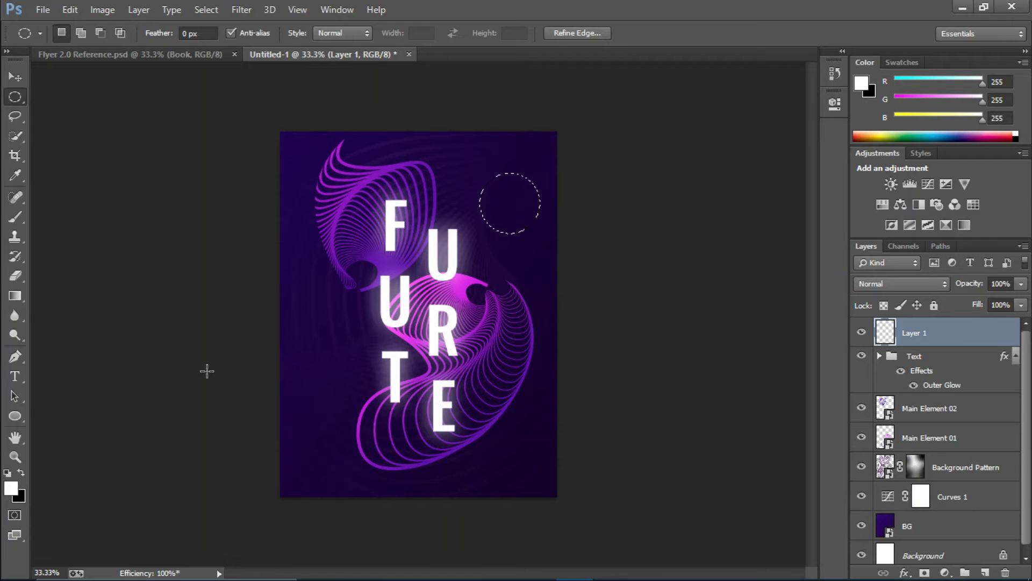
left_click(12, 488)
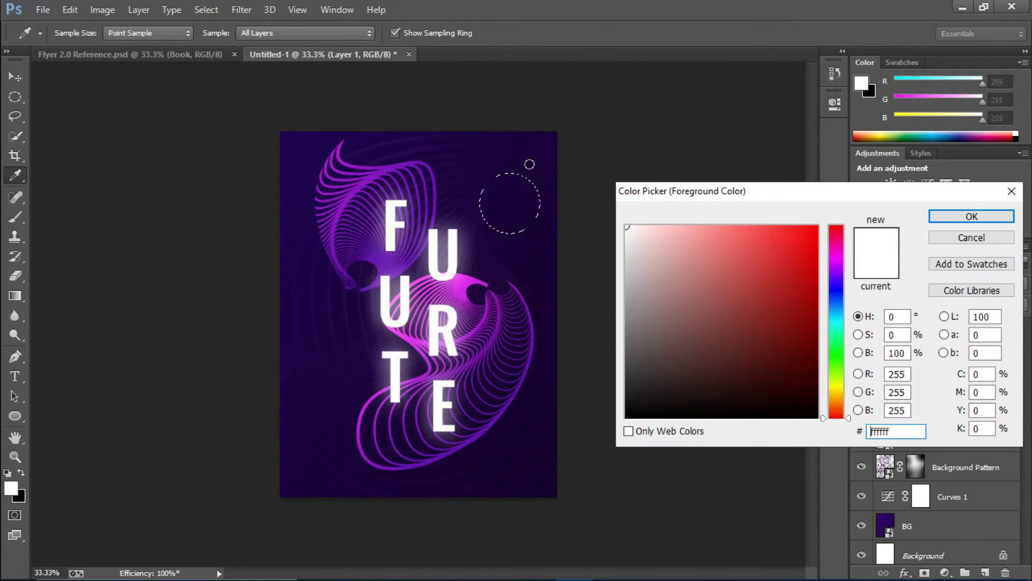
left_click(938, 215)
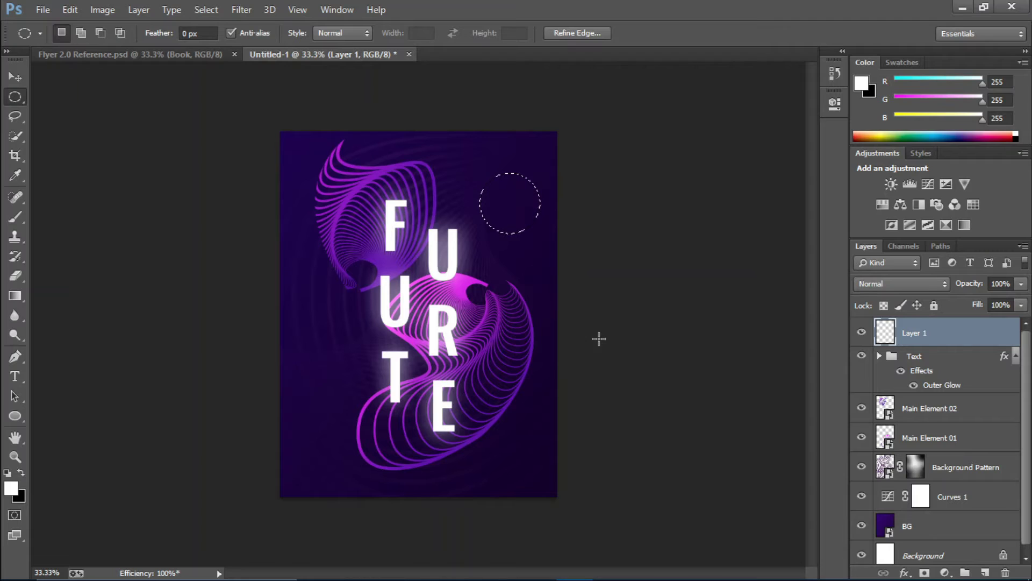
key("alt+BackSpace")
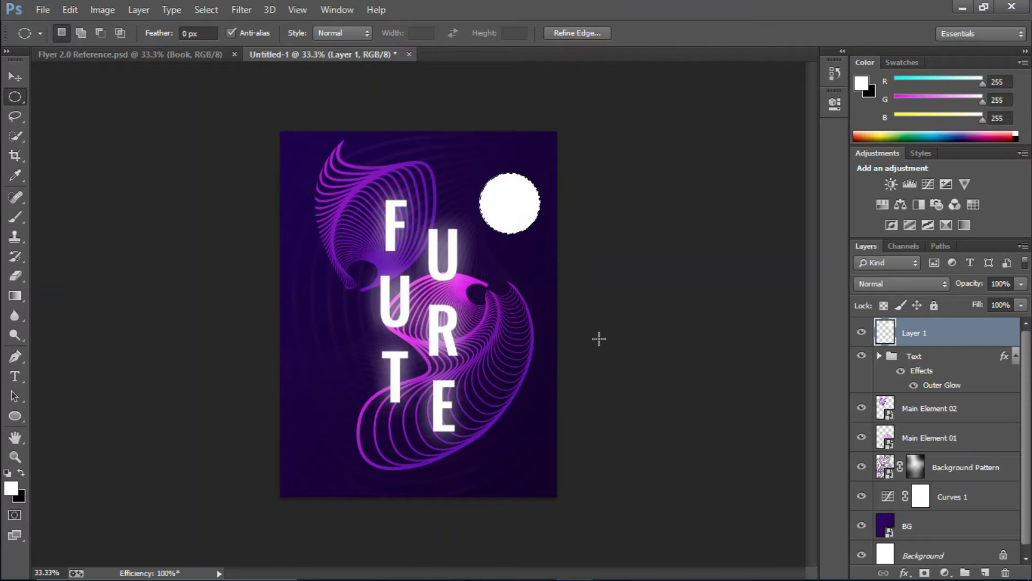
key("ctrl+d")
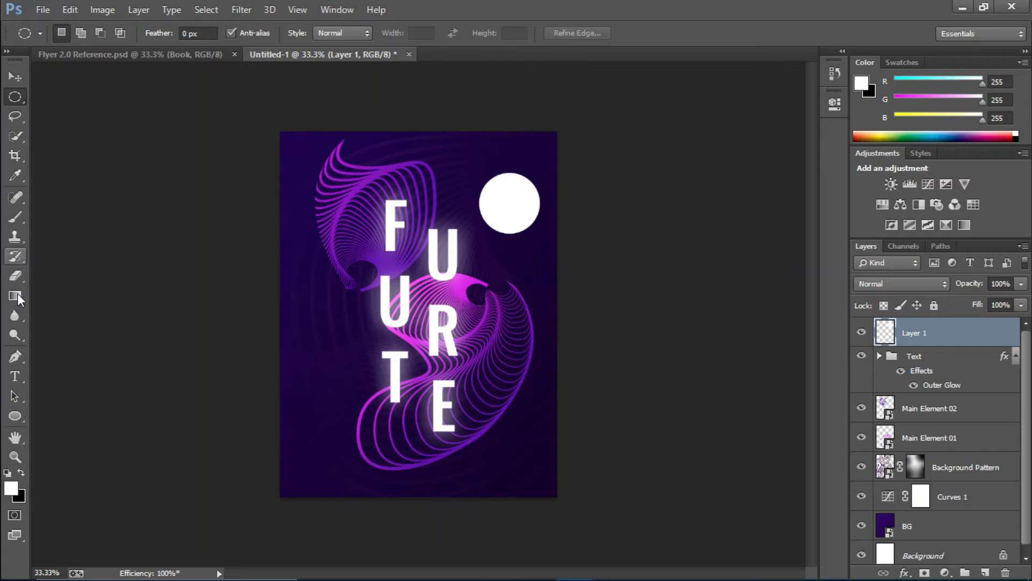
- Add the text BOOK over the white circle in Oswald Bold, 14 pt, using the dark purple 14022e sampled from the background
left_click(15, 375)
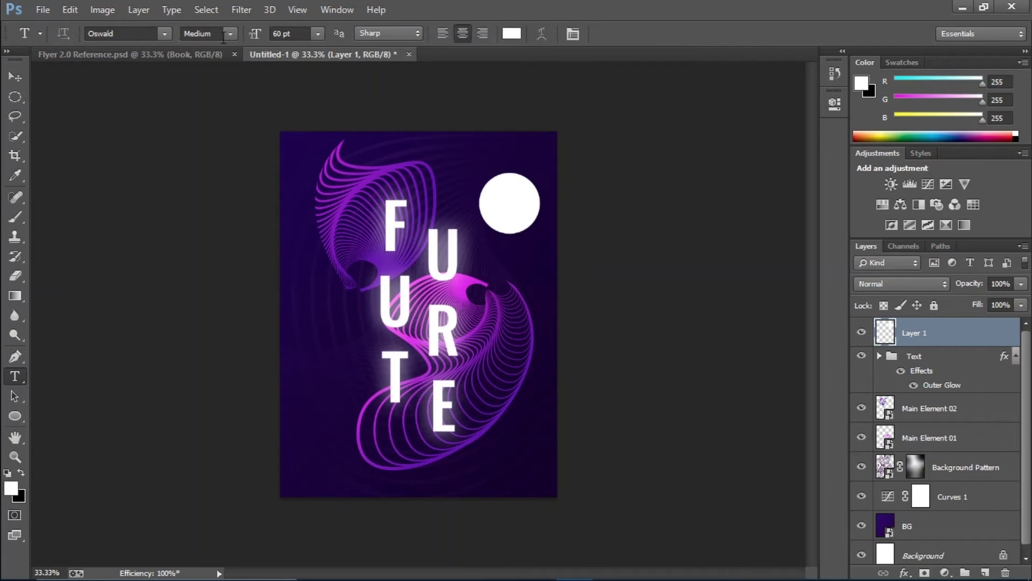
left_click(223, 35)
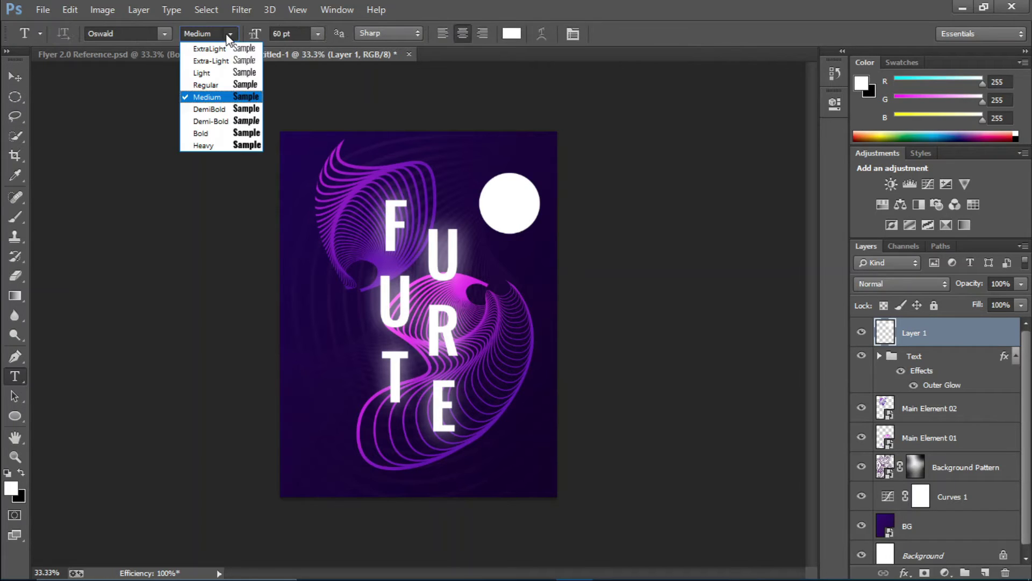
left_click(235, 133)
left_click(509, 34)
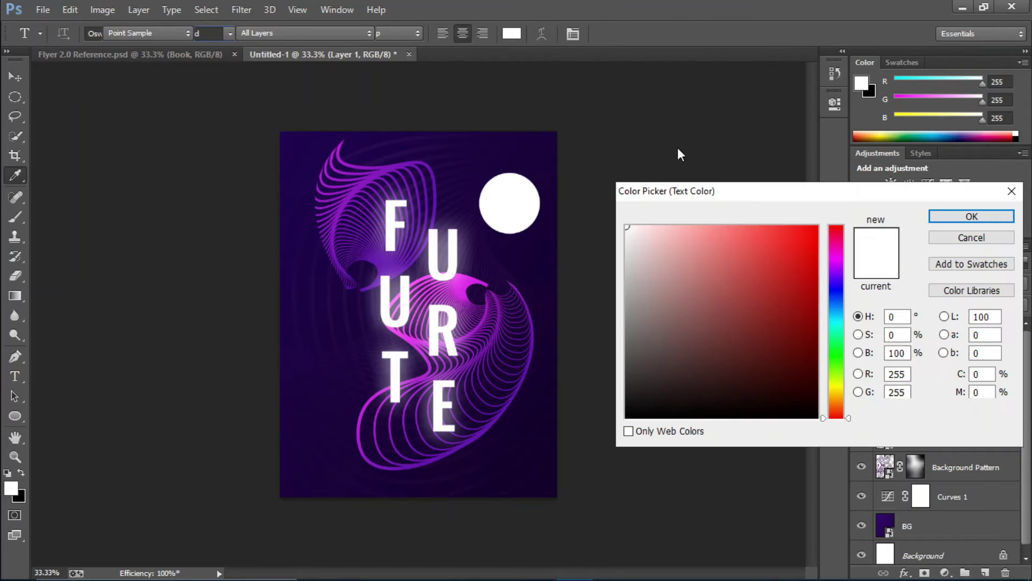
left_click(554, 396)
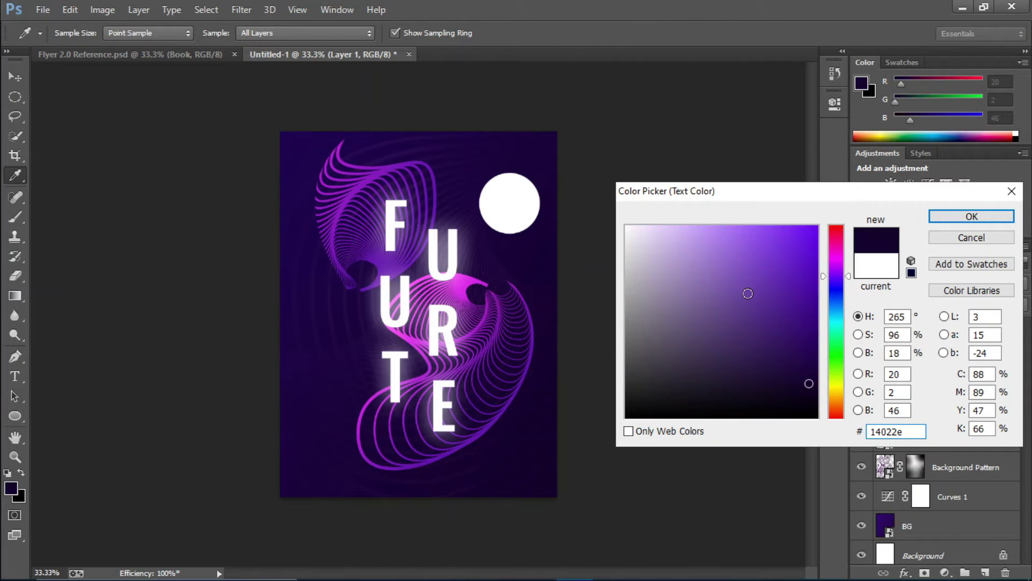
left_click(968, 216)
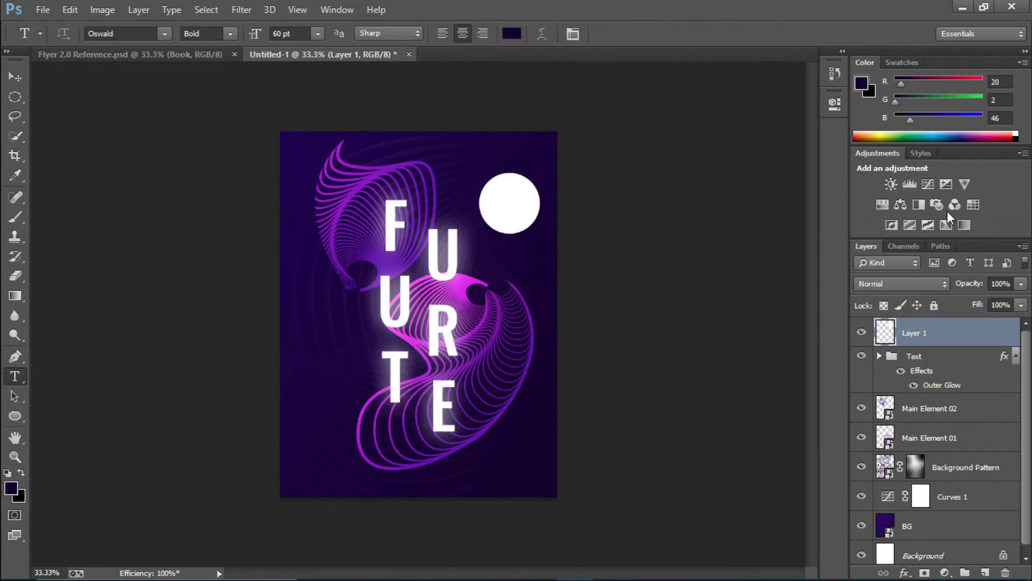
left_click(501, 196)
left_click(318, 34)
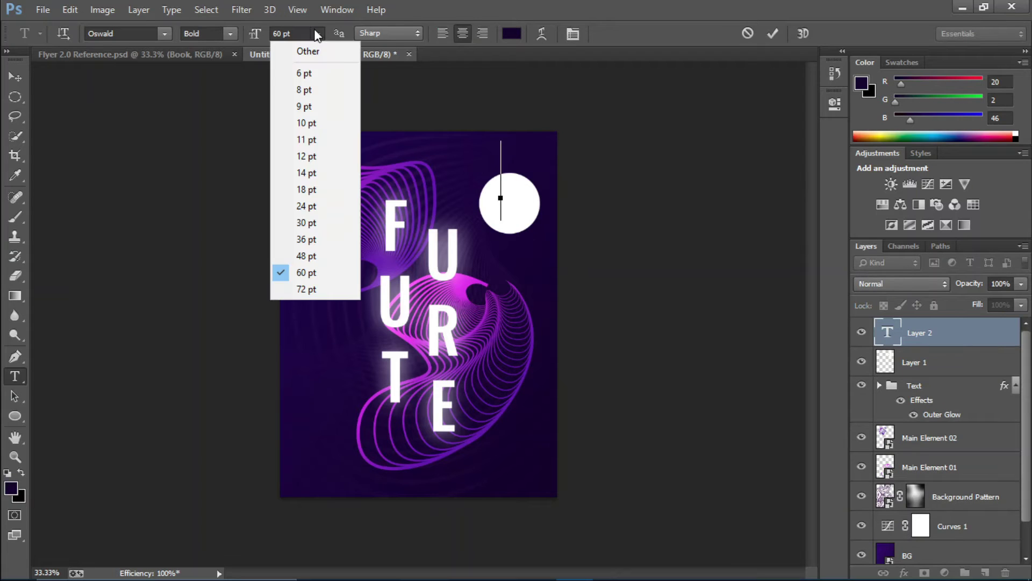
left_click(305, 172)
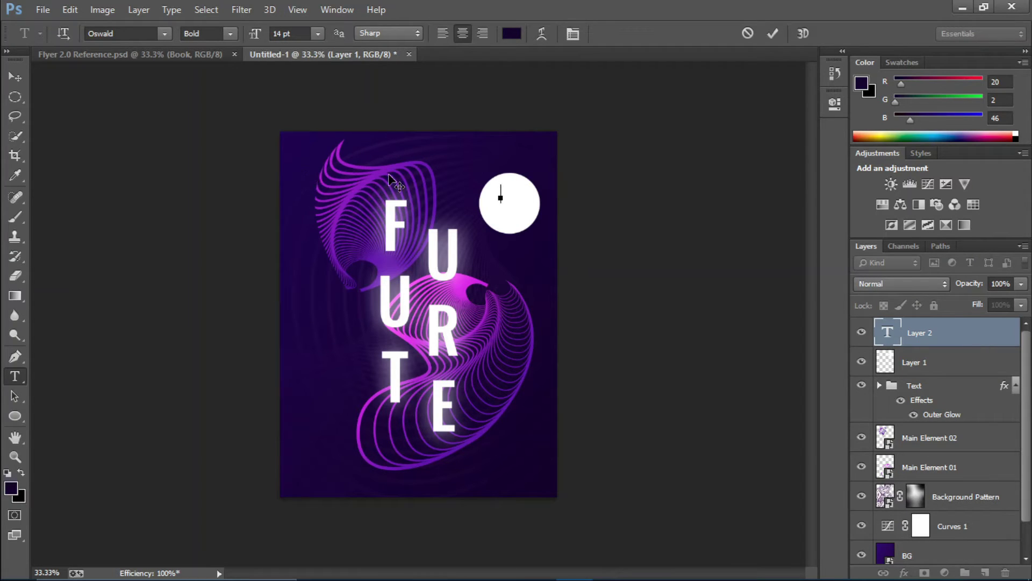
type("BOOK")
- Set the tracking of the BOOK text to 0
key("ctrl+a")
left_click(571, 35)
left_click(786, 183)
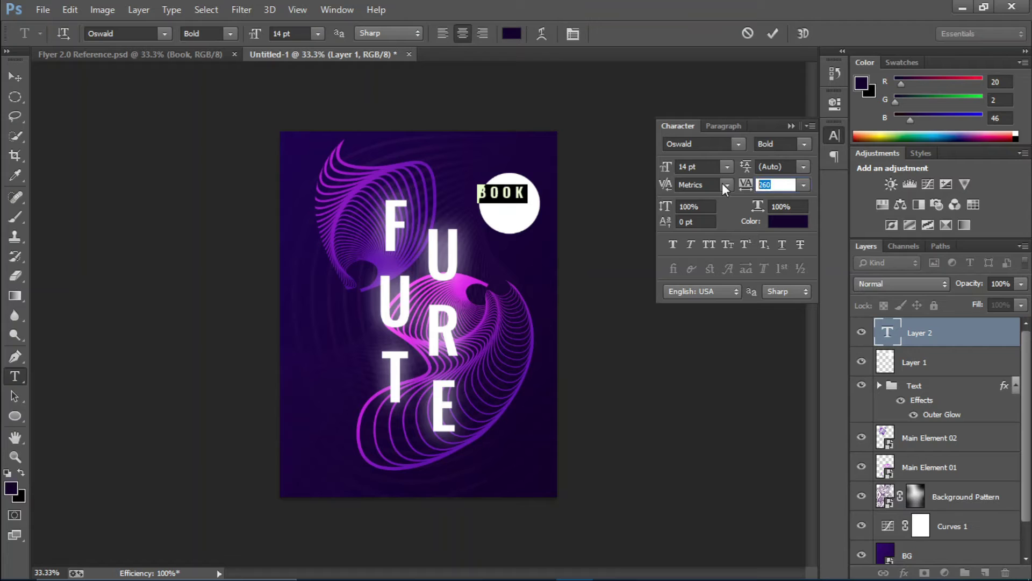
type("0")
key("Return")
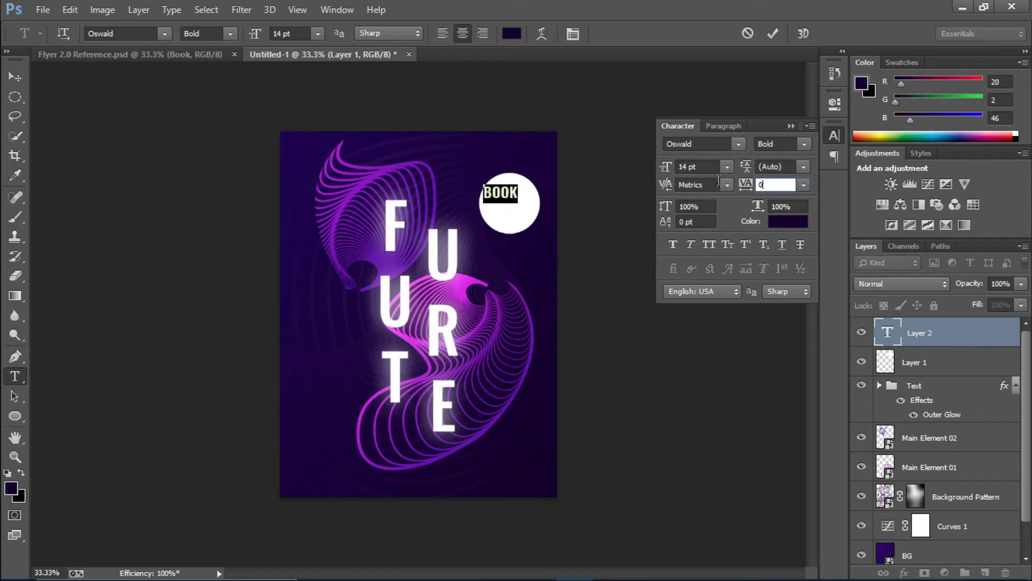
left_click(772, 34)
left_click(835, 135)
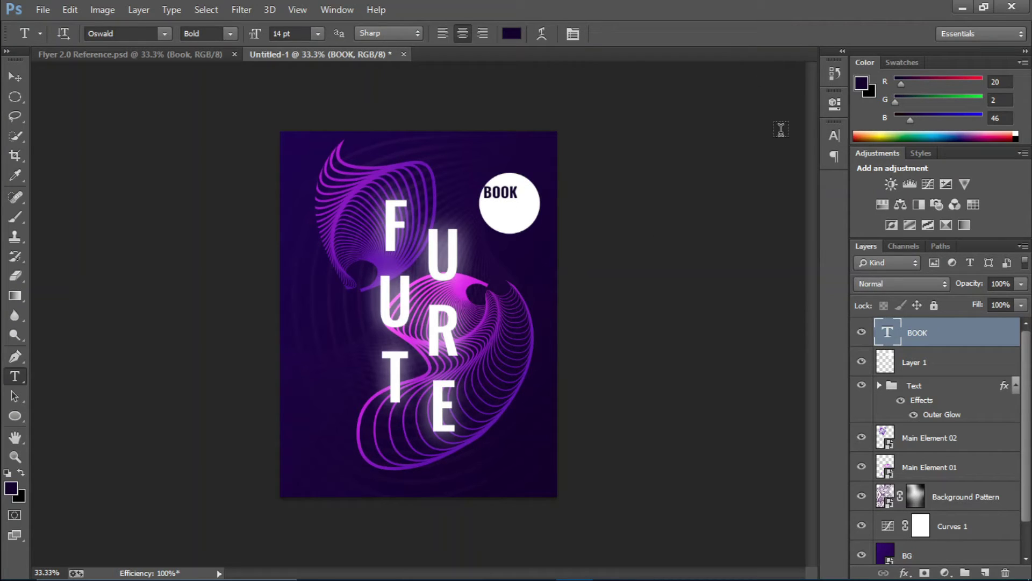
- Add NOW as a second line under BOOK in the same text layer
left_click(517, 193)
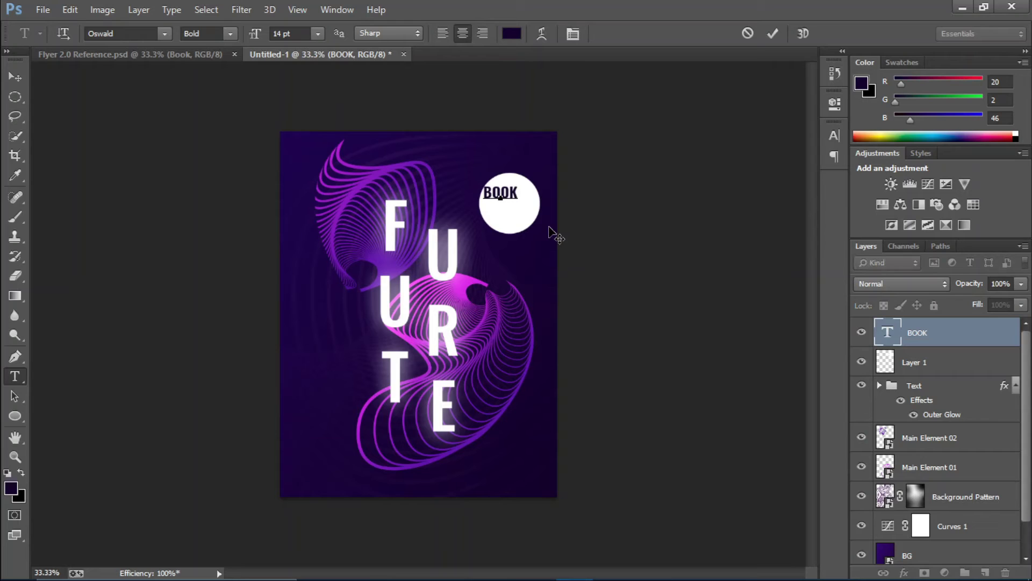
type("now")
key("BackSpace")
key("BackSpace")
key("BackSpace")
key("BackSpace")
type("NOW")
left_click(773, 34)
- Enlarge the BOOK NOW text to nearly fill the white circle and centre it inside
left_click(15, 78)
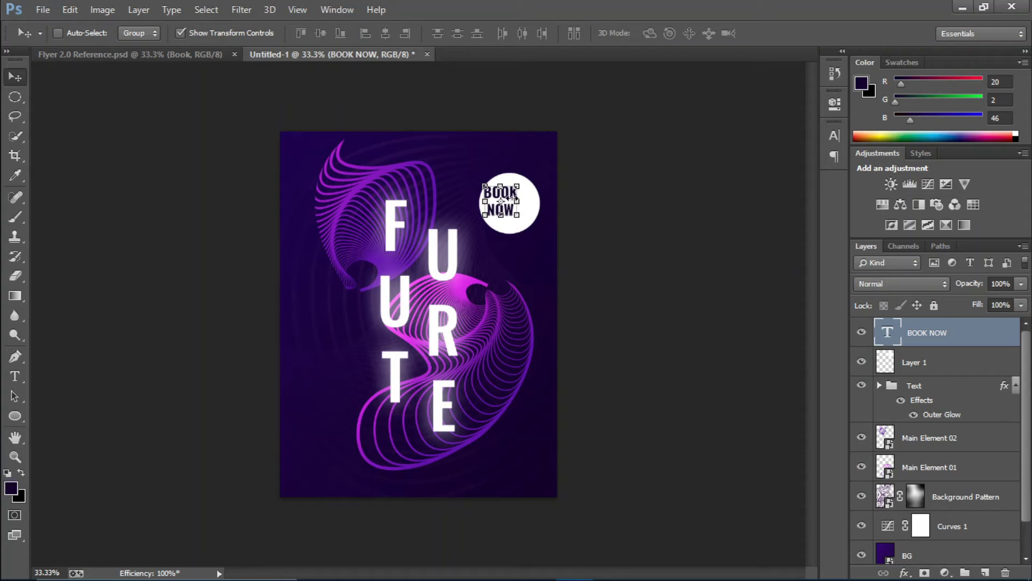
left_click_drag(507, 200, 535, 230)
left_click(682, 35)
key("Left")
key("Left")
key("Left")
key("Left")
key("Left")
key("Left")
key("Left")
key("Left")
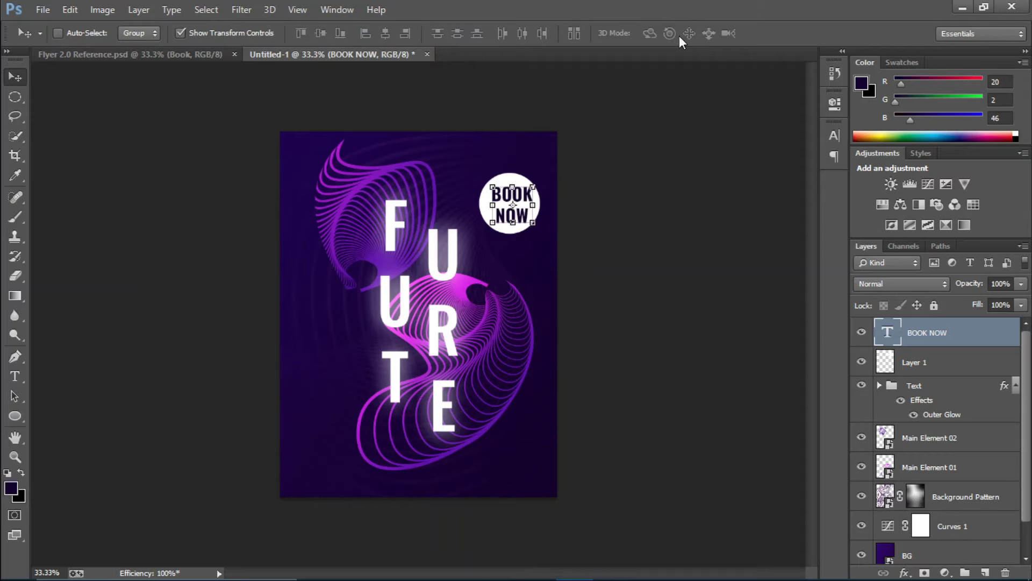
key("Down")
key("Up")
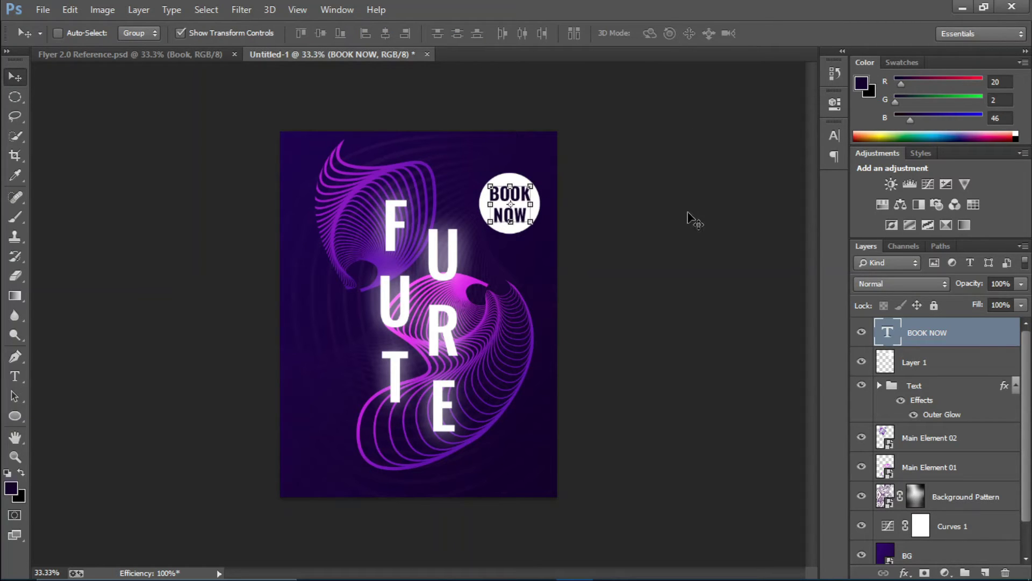
- Add a Multiply drop shadow to the BOOK NOW text with 59% opacity, 135° angle, 8 px distance, 4% spread and 10 px size
left_click(905, 571)
left_click(914, 564)
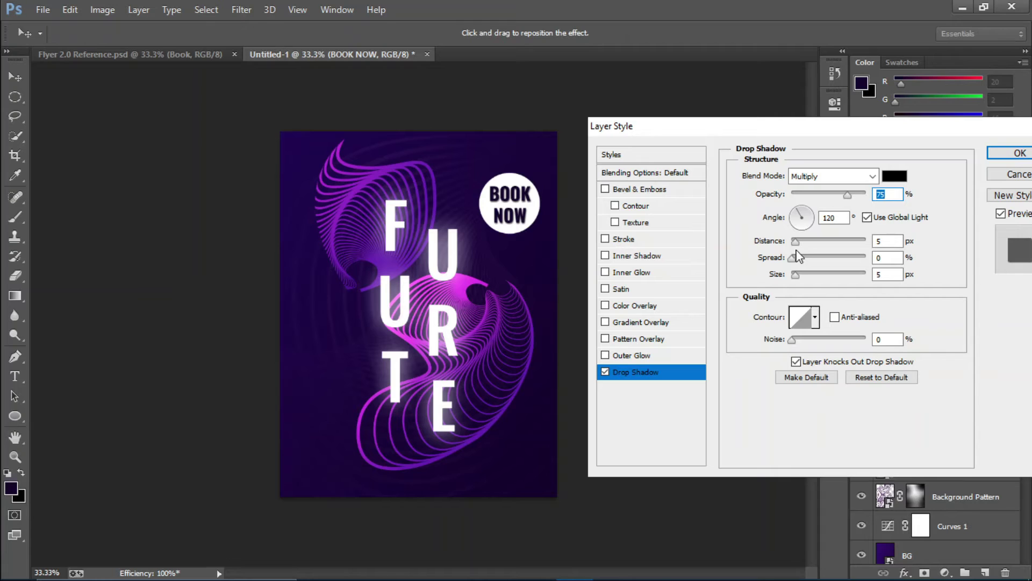
left_click_drag(796, 243, 805, 280)
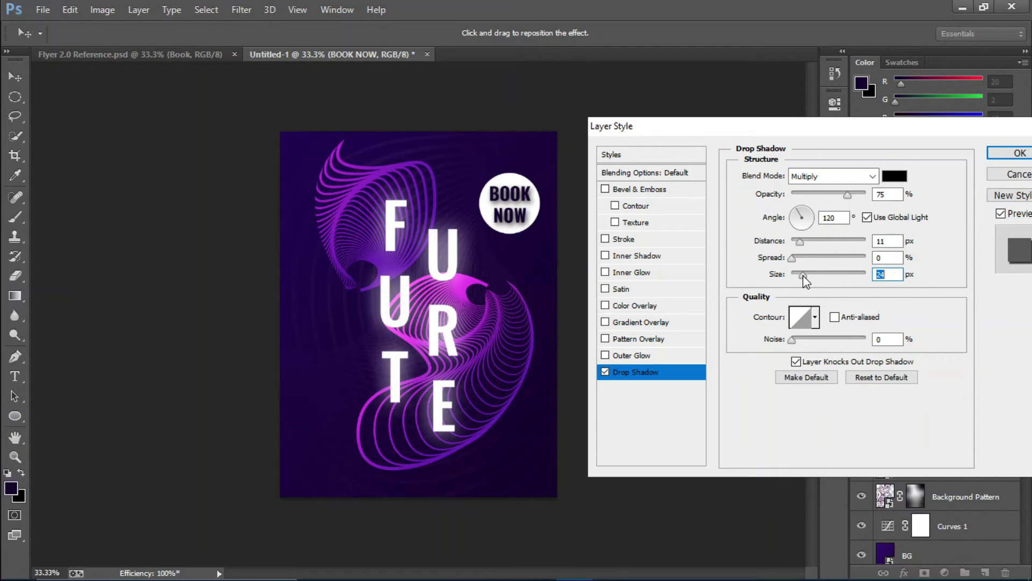
left_click_drag(848, 194, 835, 195)
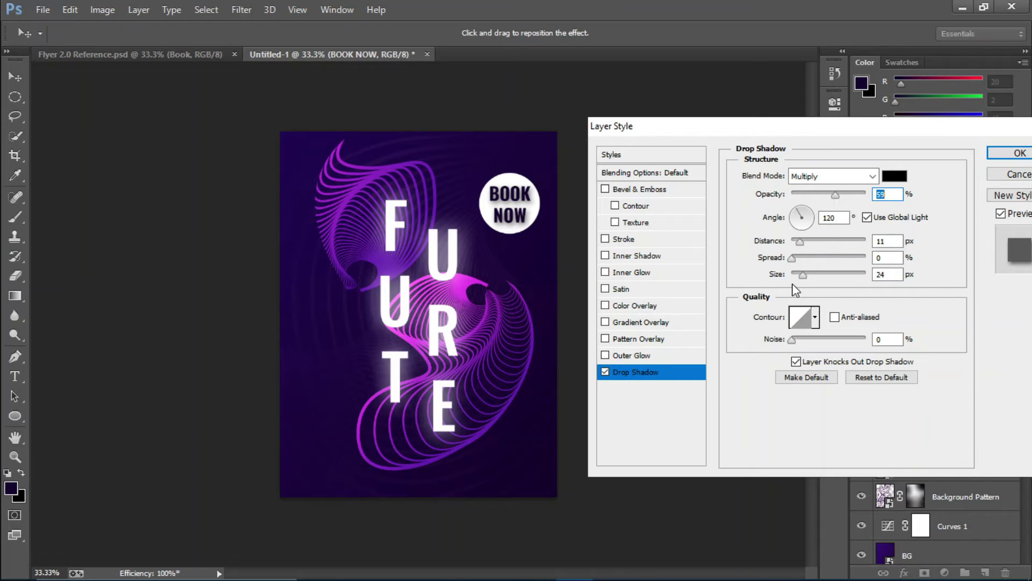
mouse_move(793, 258)
left_mouse_down()
mouse_move(799, 243)
mouse_move(789, 244)
mouse_move(813, 245)
mouse_move(792, 244)
mouse_move(791, 274)
mouse_move(807, 275)
mouse_move(794, 272)
left_mouse_up()
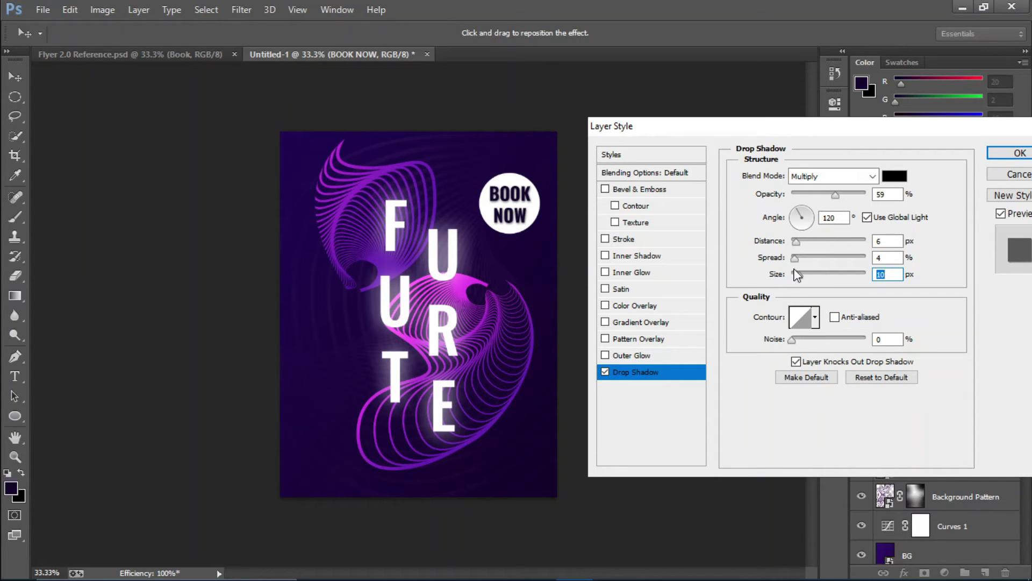
left_click_drag(796, 220, 797, 247)
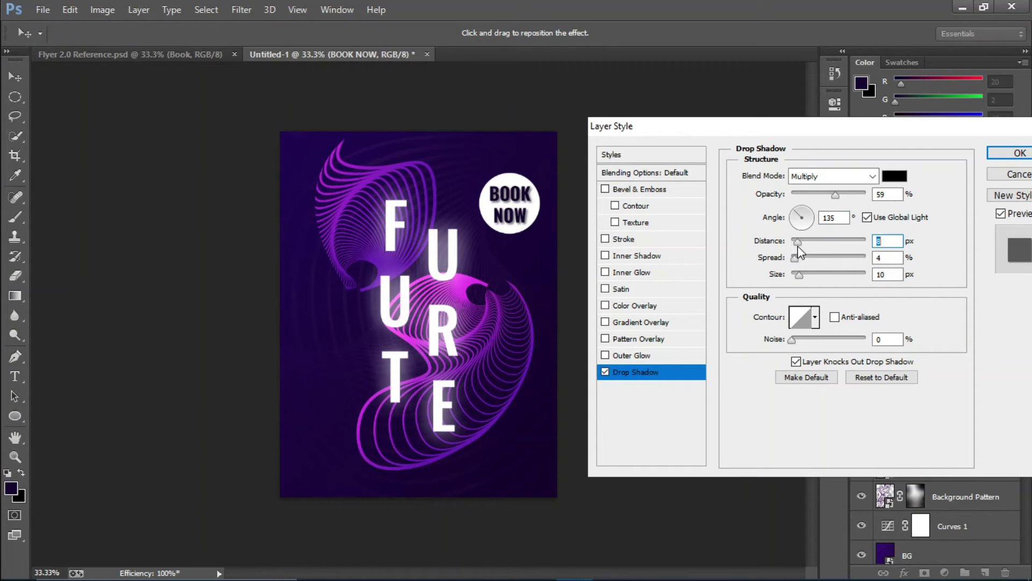
left_click(998, 156)
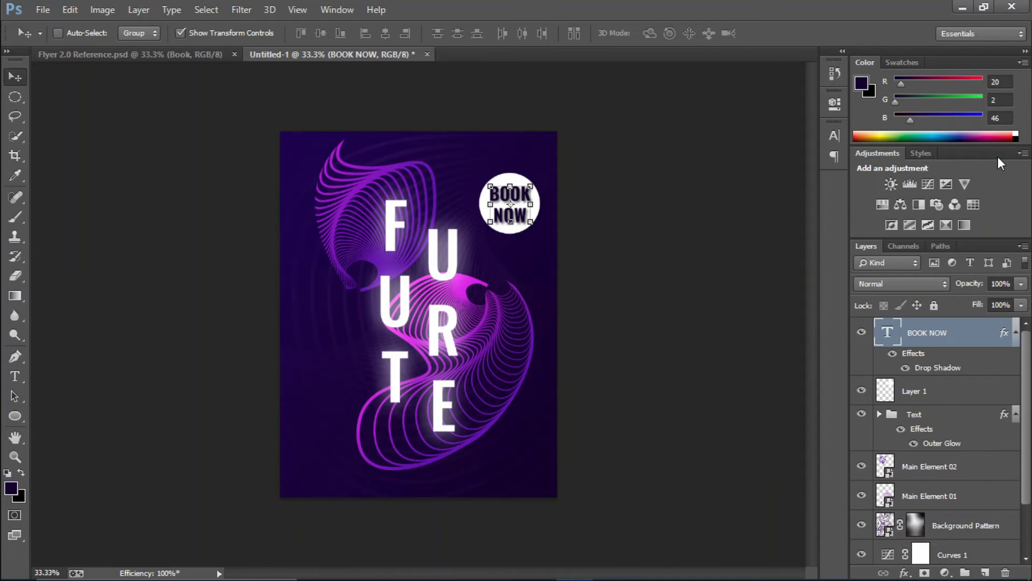
- Check the badge placement in the reference flyer, and nudge the BOOK NOW text and white circle together slightly down and right
left_click(170, 55)
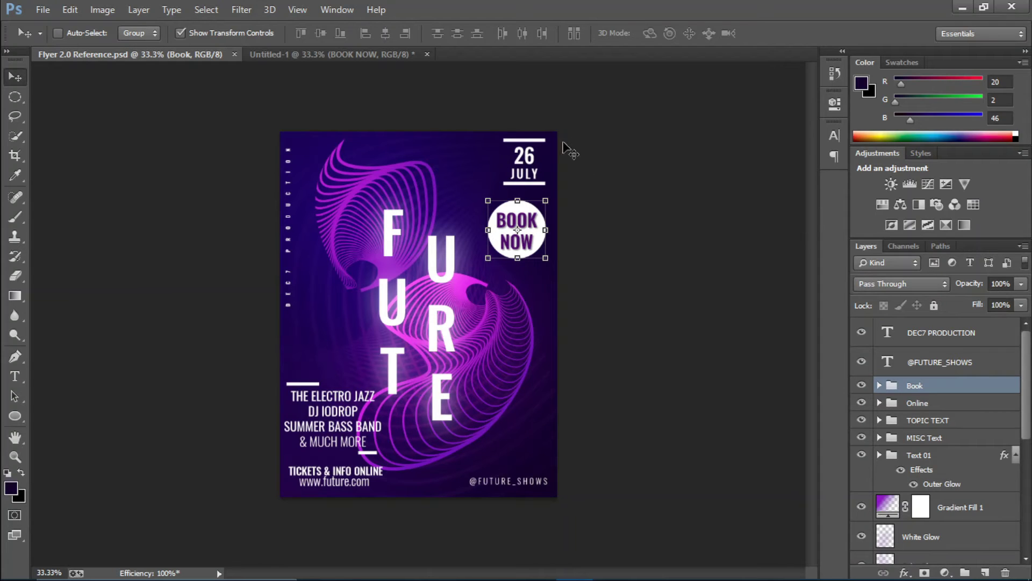
left_click(360, 50)
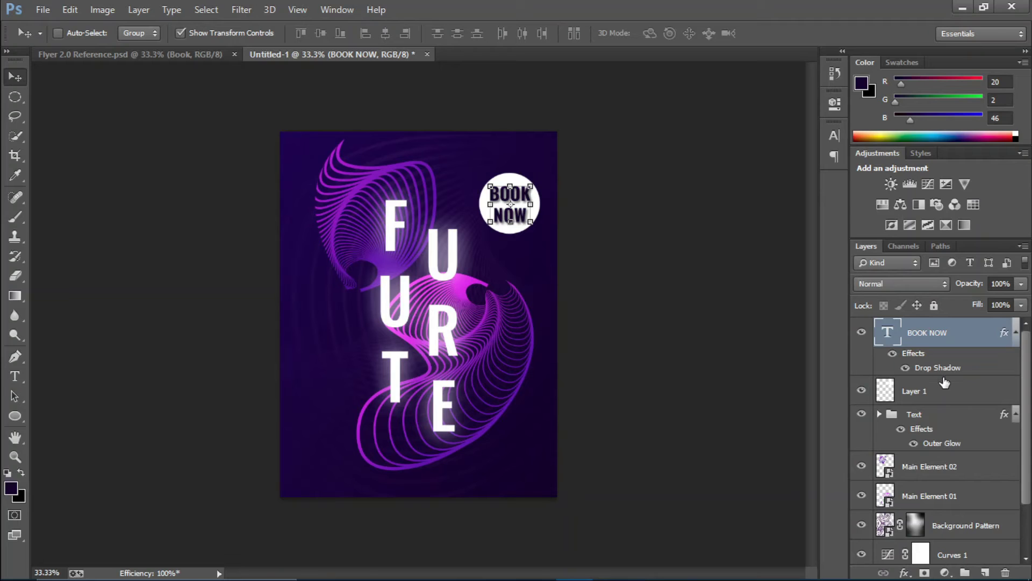
left_click(944, 382, "shift")
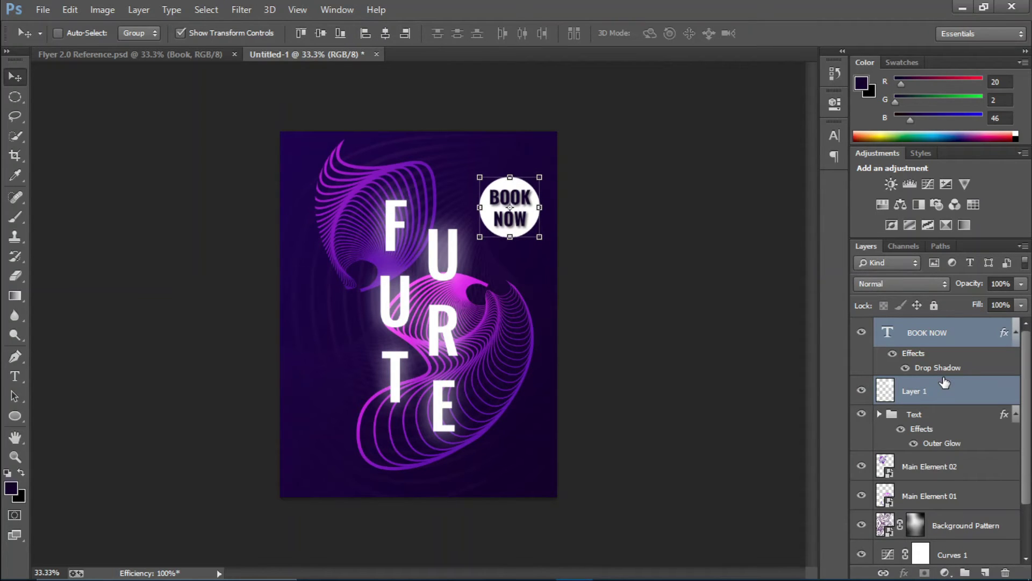
key("Down")
key("Down")
key("Down")
key("Down")
key("Down")
key("Down")
key("Down")
key("Down")
key("Down")
key("Down")
key("Down")
key("Down")
key("Right")
key("Right")
key("Right")
key("Right")
key("Right")
key("Right")
key("Right")
key("Right")
key("Right")
key("Right")
key("Right")
key("Right")
key("Right")
key("Right")
key("Right")
key("Right")
key("Right")
key("Right")
key("Right")
key("Right")
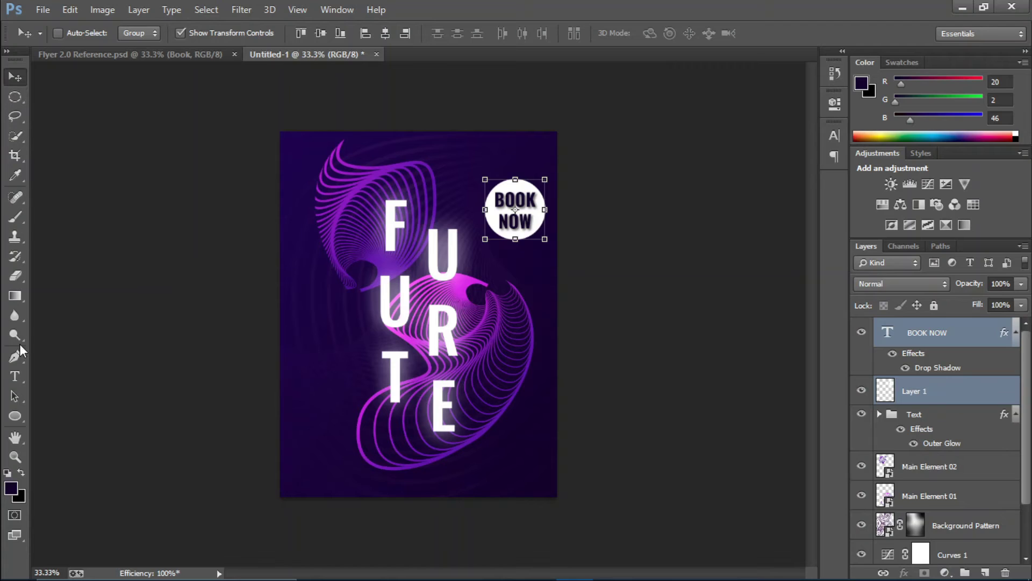
- Add the text 26 on the flyer in white (ffffff) Oswald Bold at 30 pt
key("t")
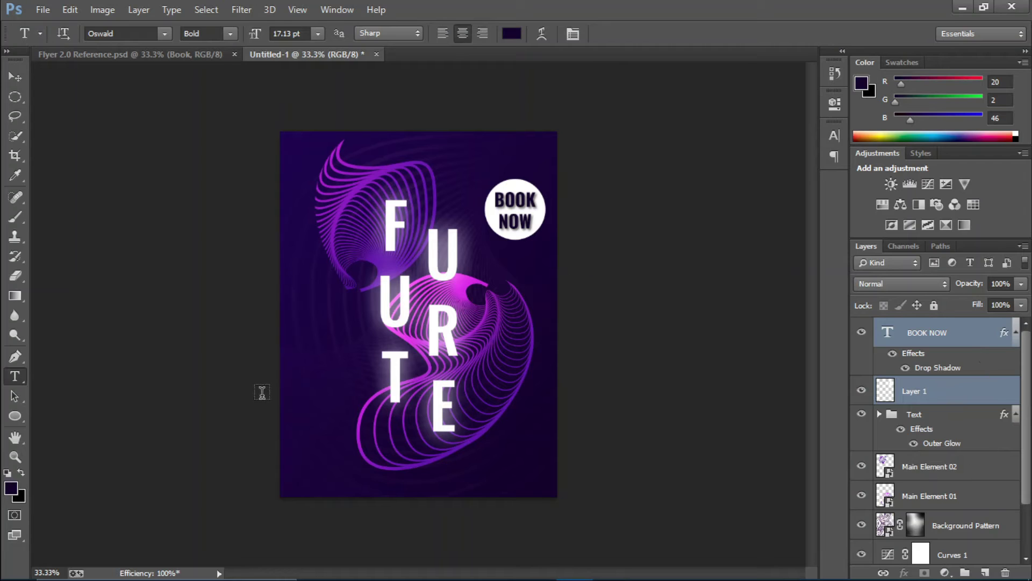
left_click(232, 393)
left_click(512, 34)
type("ffffff")
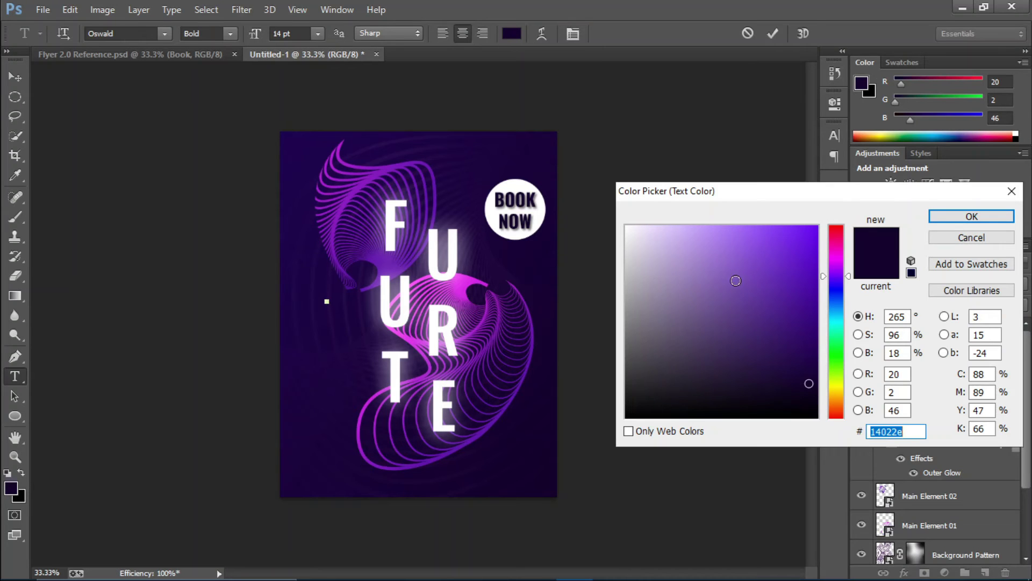
left_click(946, 218)
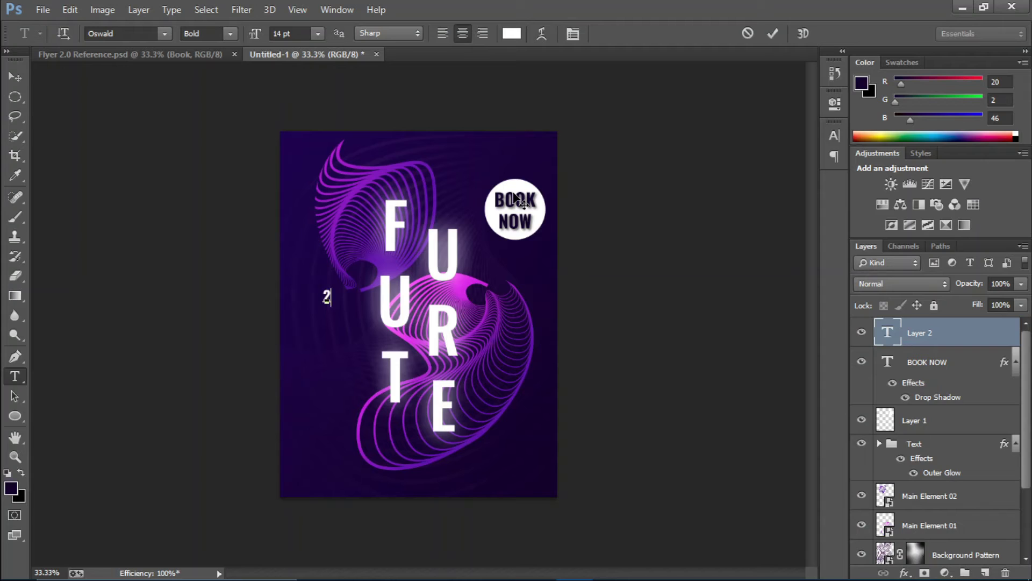
key("ctrl+a")
left_click(318, 33)
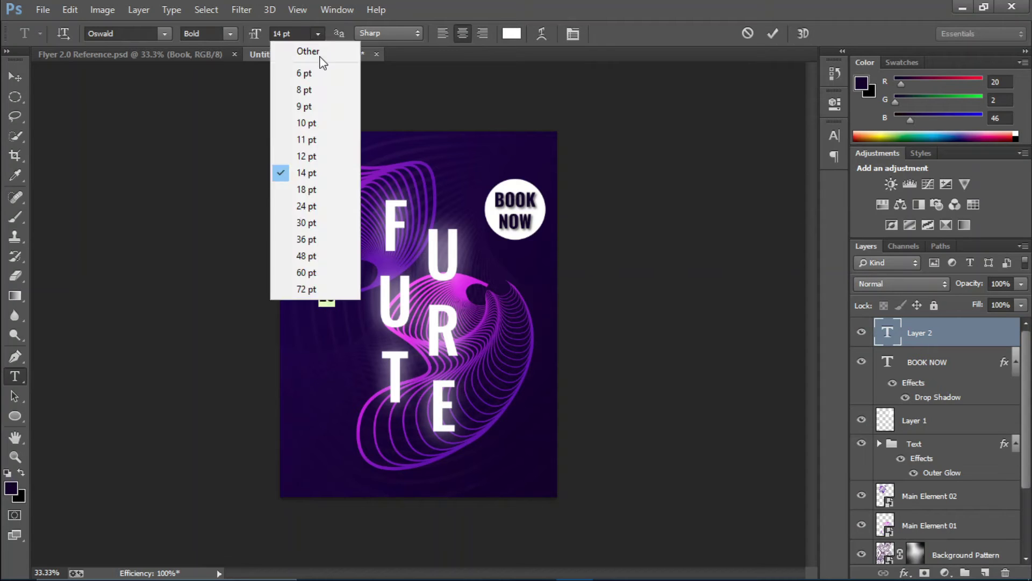
left_click(321, 216)
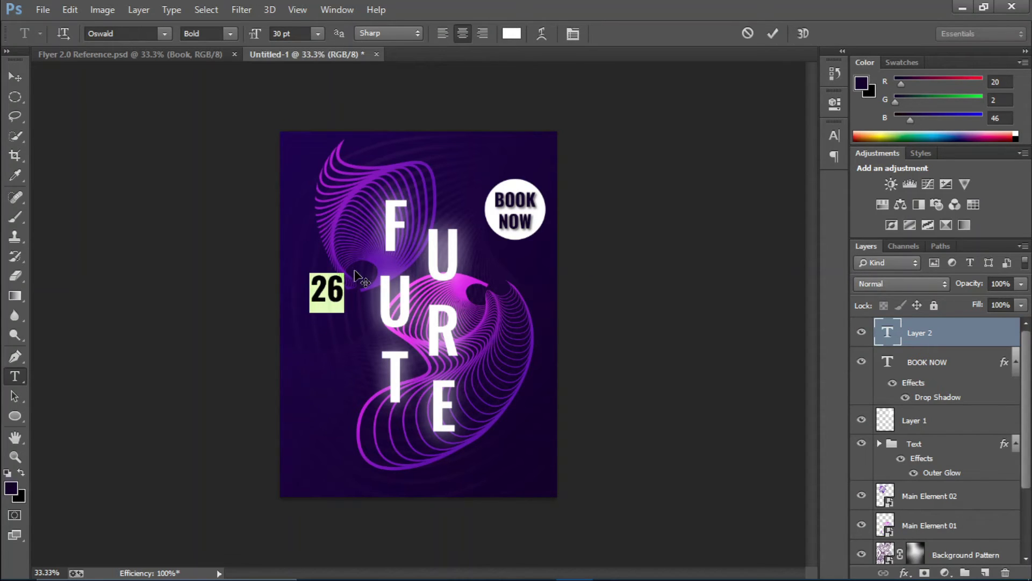
- Add JULY at 12 pt as a second line under 26 in the same text layer
left_click(345, 289)
key("Return")
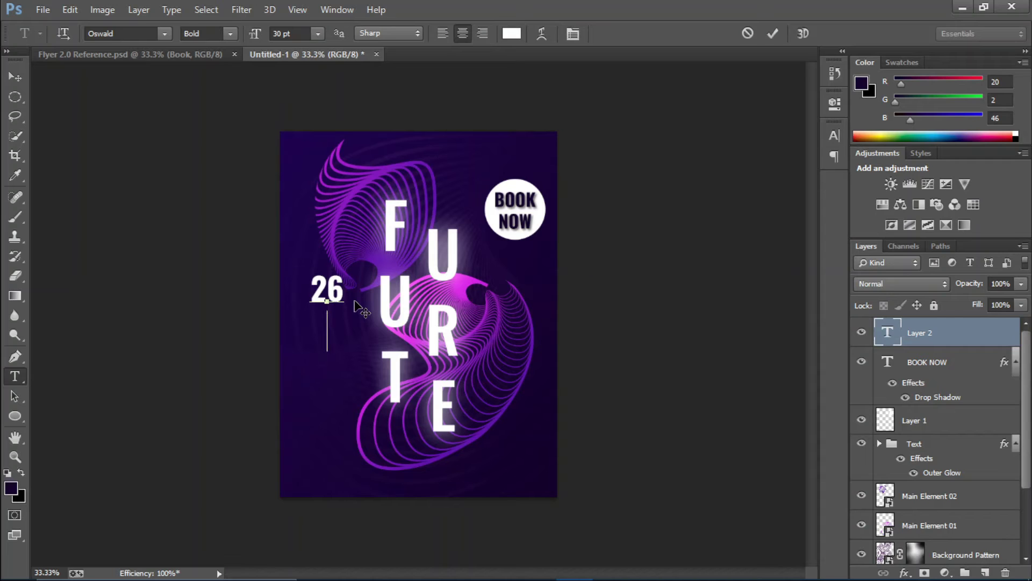
left_click(318, 33)
left_click(331, 157)
type("JULY")
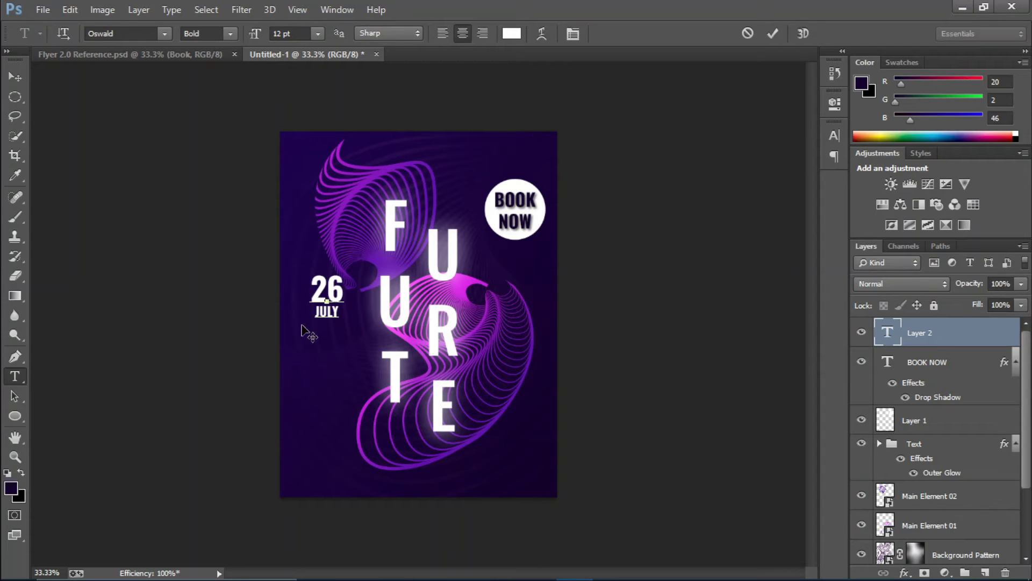
- Widen the tracking of the JULY line and commit the date text
double_click(327, 307)
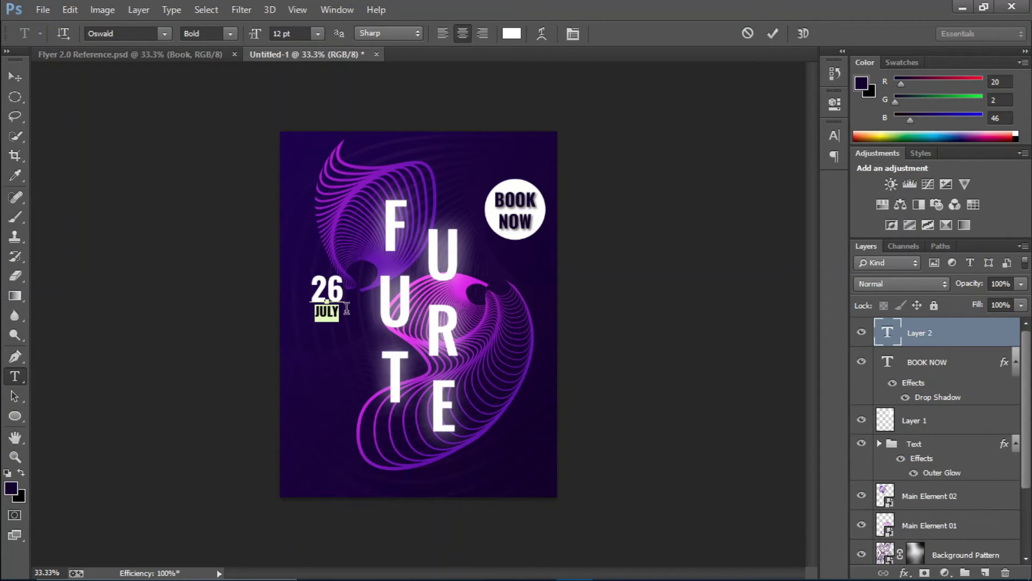
left_click(573, 33)
left_click_drag(744, 186, 760, 187)
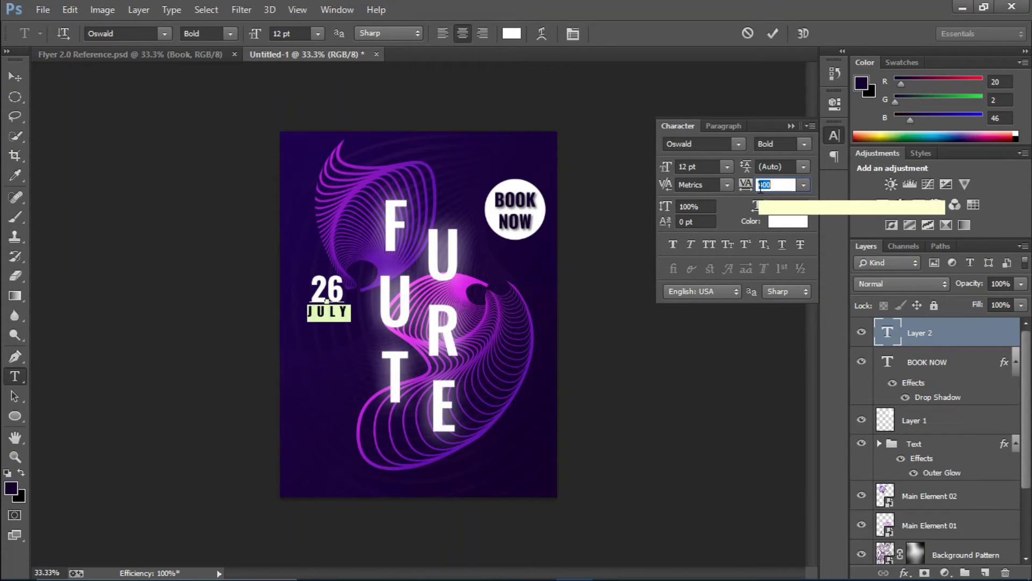
left_click(773, 33)
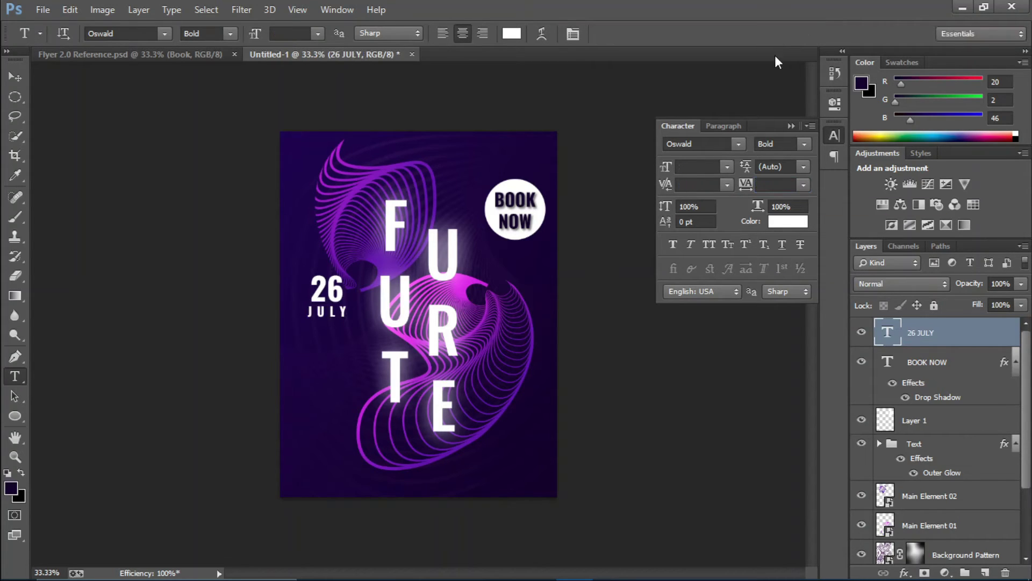
left_click(791, 125)
- Move the 26 JULY text to the flyer's top-right corner and shift the BOOK NOW badge down below it
left_click(21, 76)
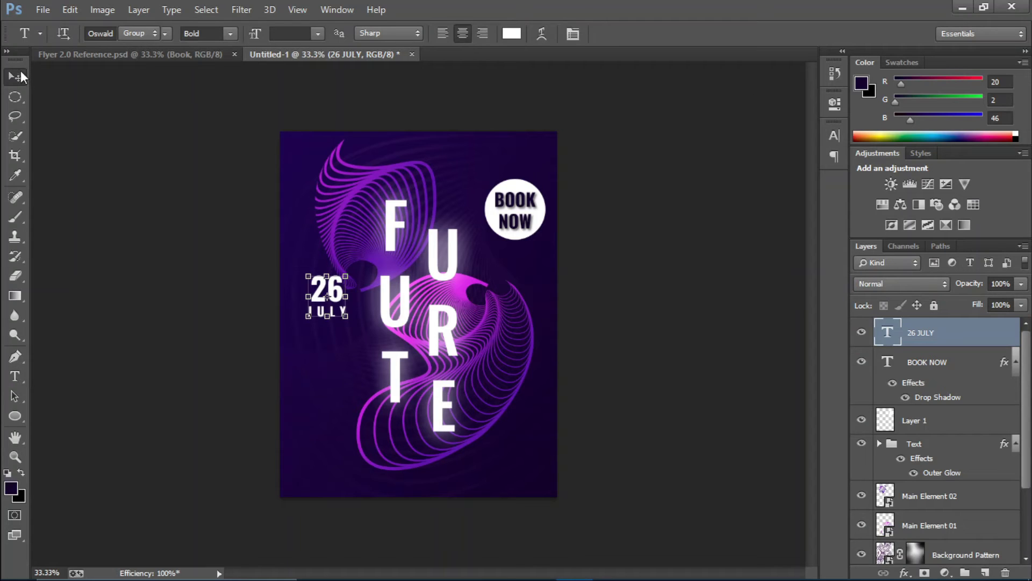
left_click_drag(334, 293, 537, 155)
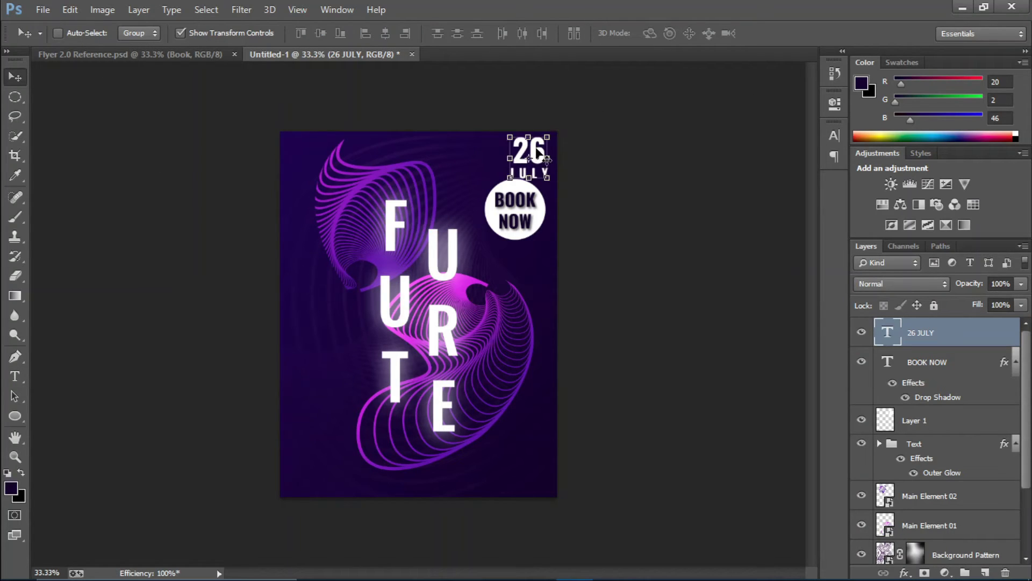
left_click(964, 370)
left_click(954, 420, "ctrl")
left_click_drag(529, 215, 530, 235)
- Compare the layout with the reference flyer, and nudge the BOOK NOW badge slightly right and up
left_click(190, 53)
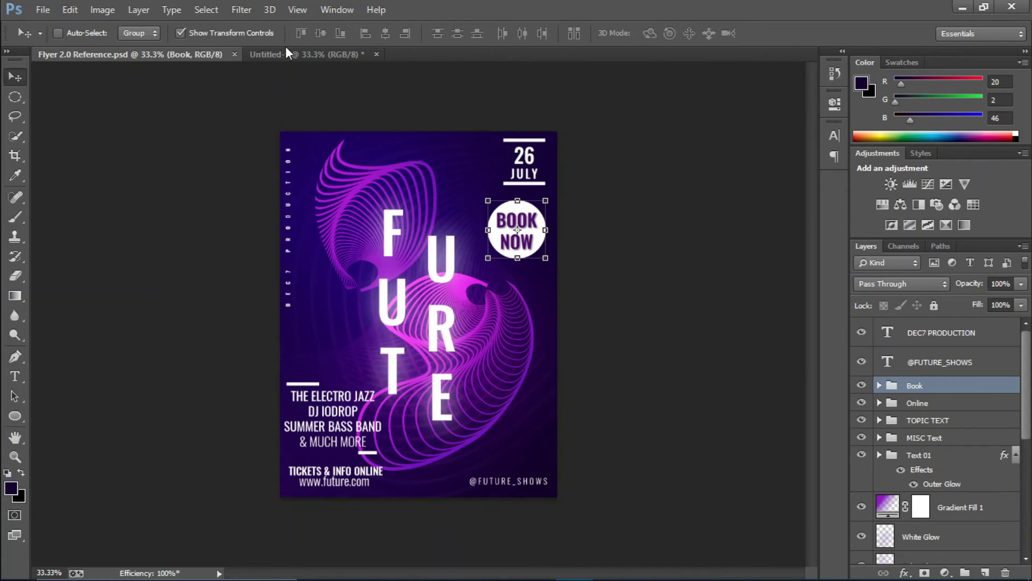
left_click(294, 52)
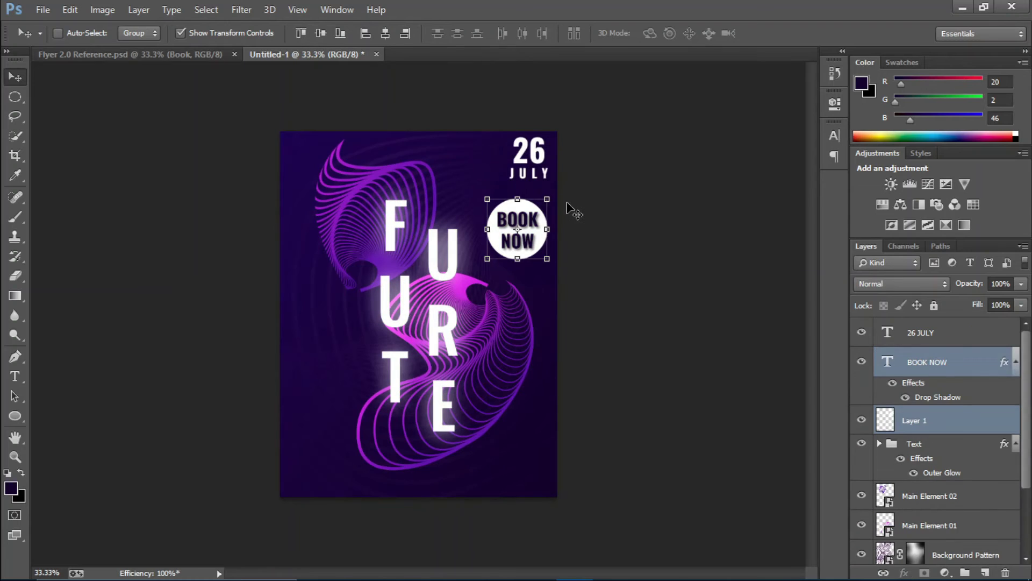
key("Right")
key("Right")
key("Right")
key("Right")
key("Right")
key("Right")
key("Up")
key("Up")
key("Up")
key("Up")
key("Up")
key("Up")
key("Up")
key("Up")
key("Up")
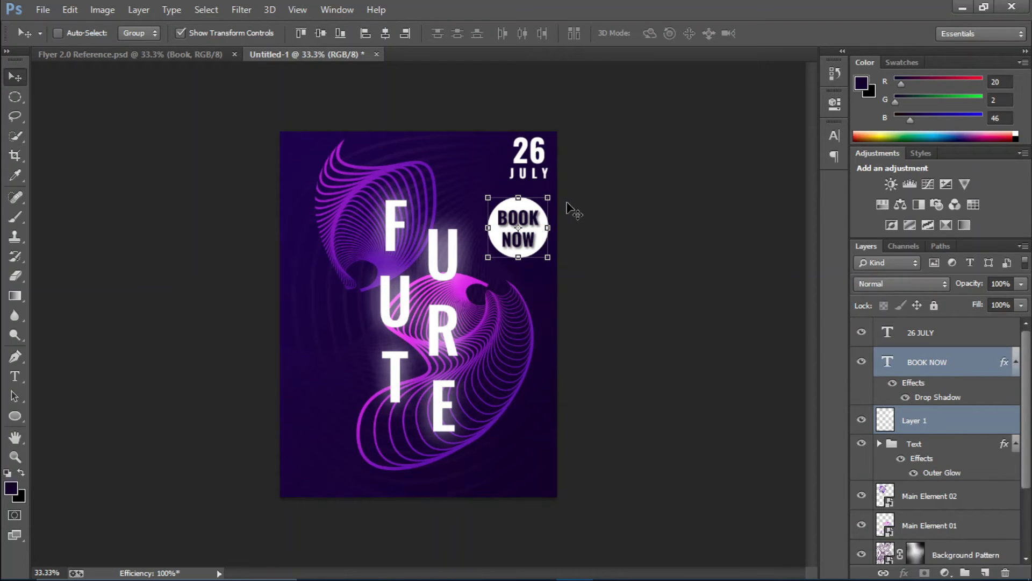
- Scale down the 26 JULY text and position it just above the BOOK NOW badge
left_click(957, 339)
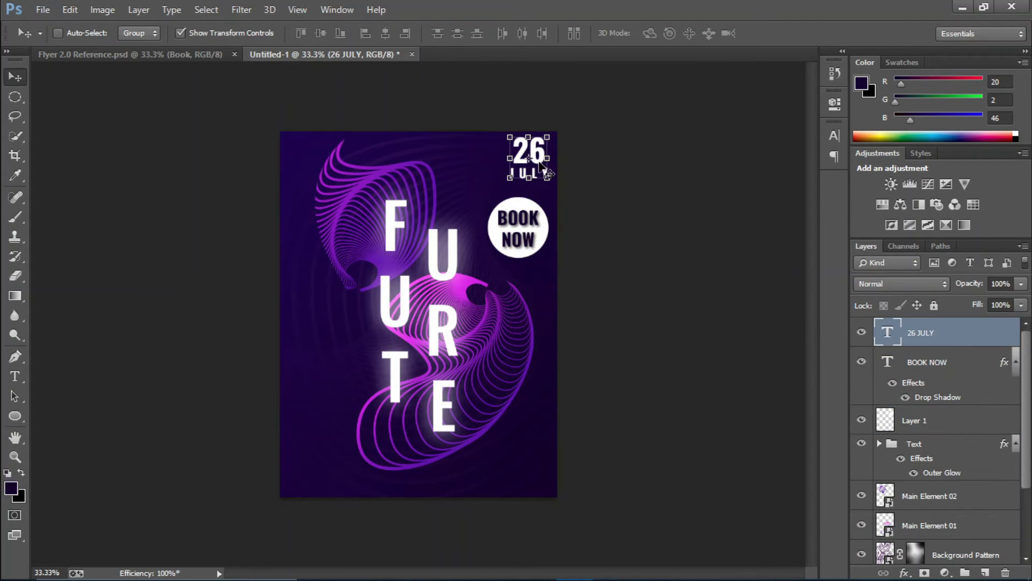
left_click_drag(535, 154, 517, 150)
key("ctrl+t")
left_click(689, 34)
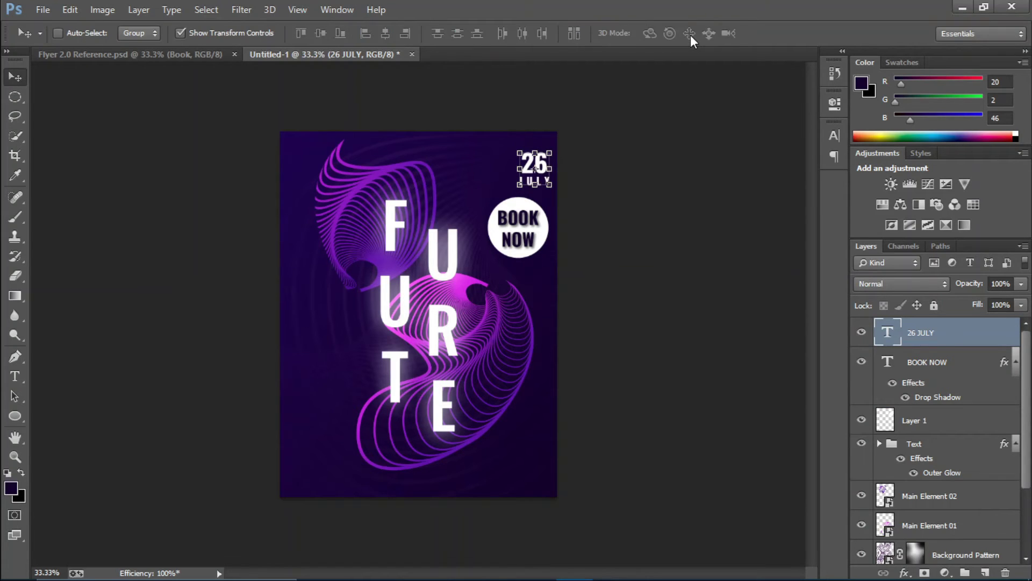
key("Down")
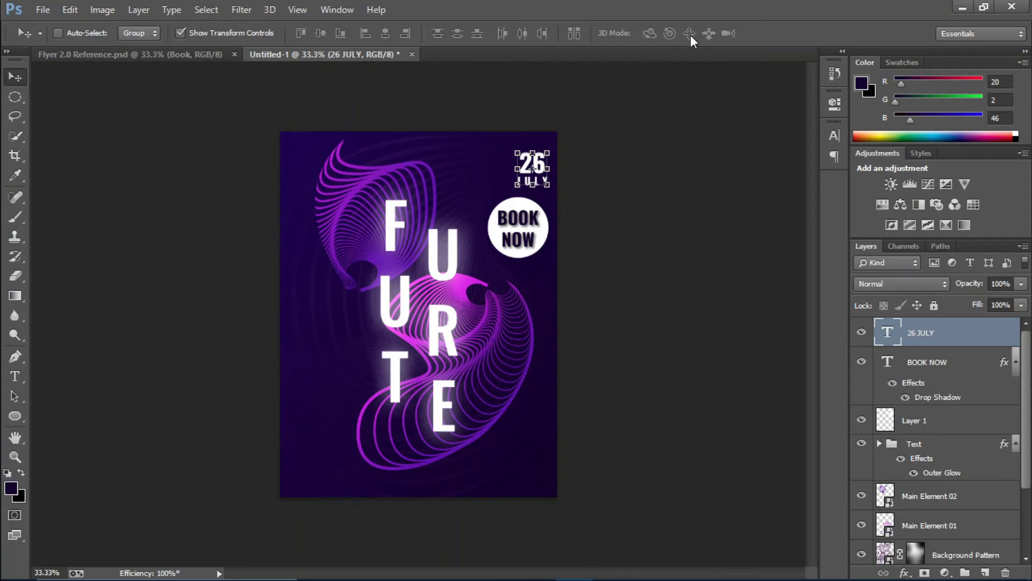
- Draw a thin horizontal bar beside the date on a new layer, using a rectangular selection filled with white (ffffff)
left_click(985, 572)
left_click_drag(15, 97, 81, 94)
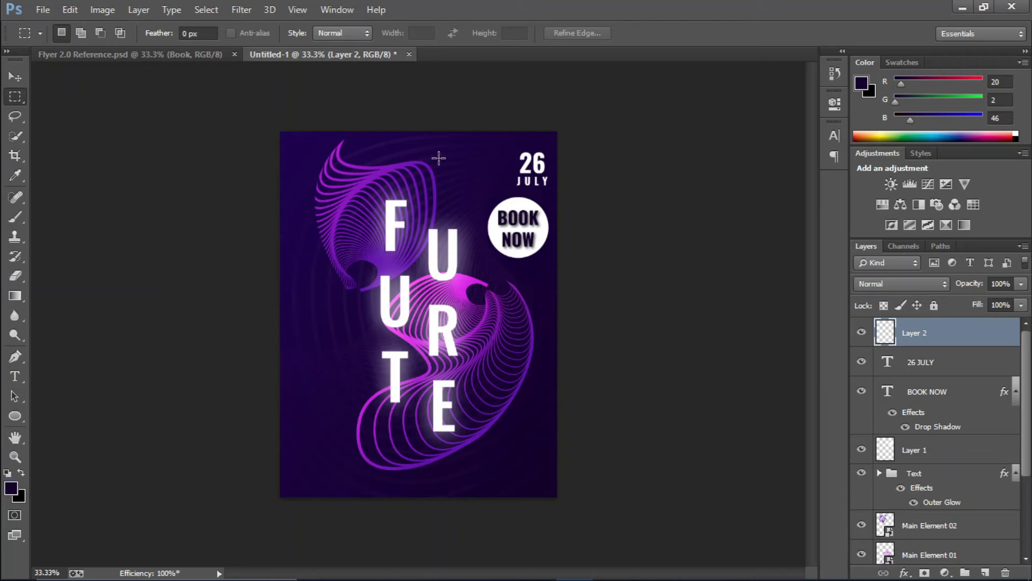
left_click_drag(432, 147, 502, 153)
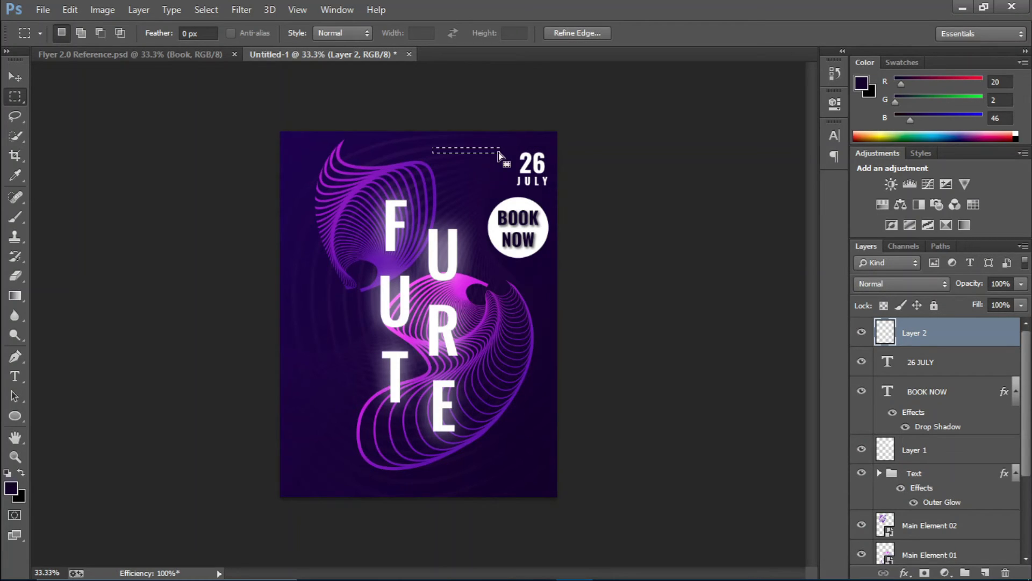
left_click(12, 489)
left_click(627, 226)
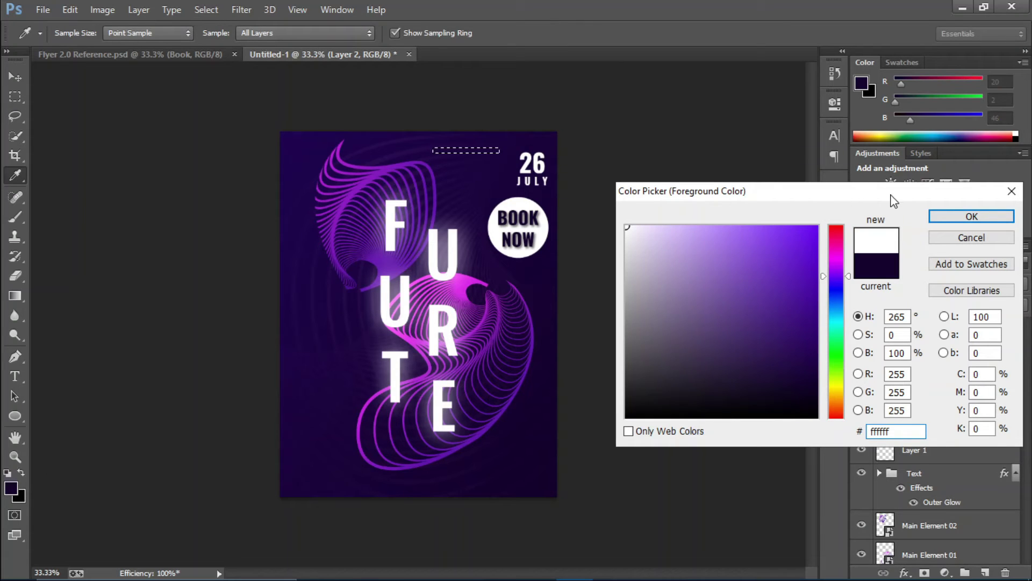
left_click(971, 217)
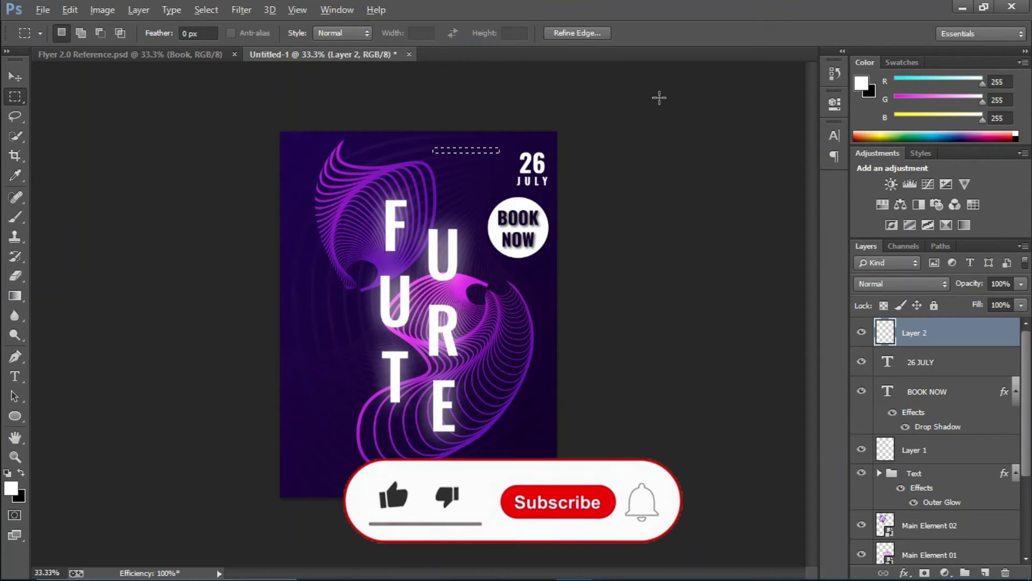
key("alt+BackSpace")
key("ctrl+d")
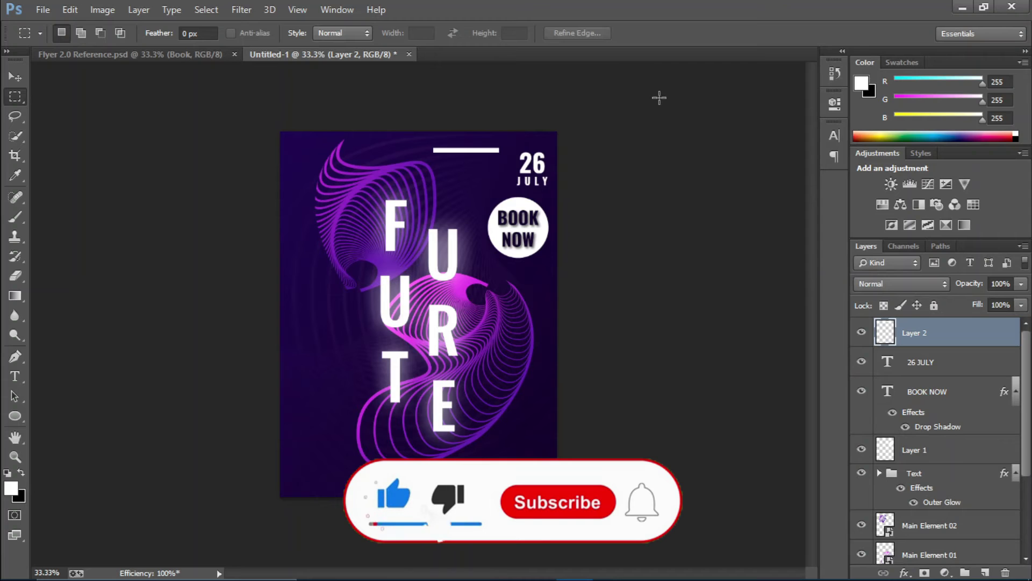
- Shorten the white bar to about the date's width and place one copy directly above and one directly below the 26 JULY text
key("v")
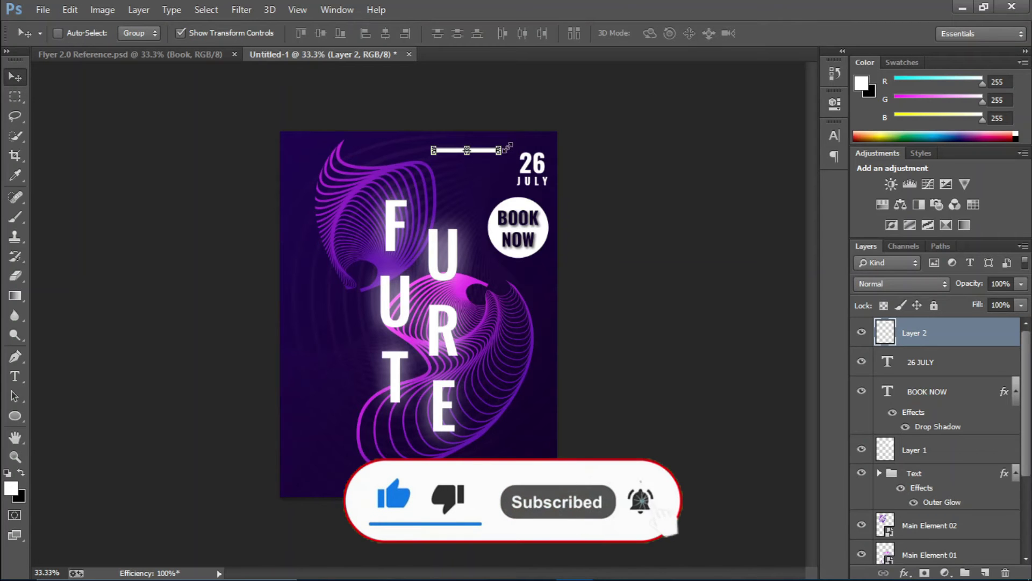
key("ctrl+plus")
key("ctrl+plus")
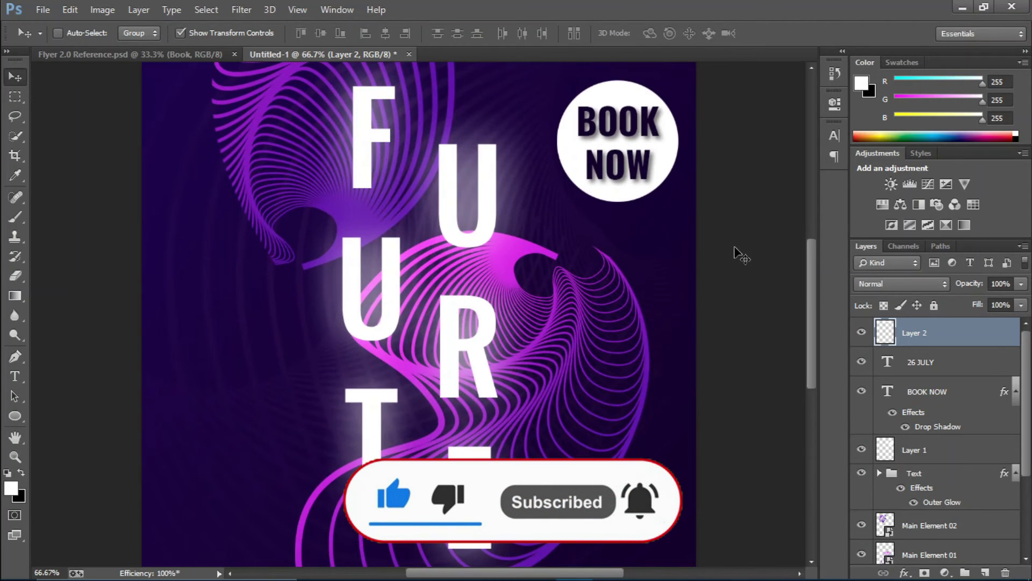
scroll(813, 236, "up", 3)
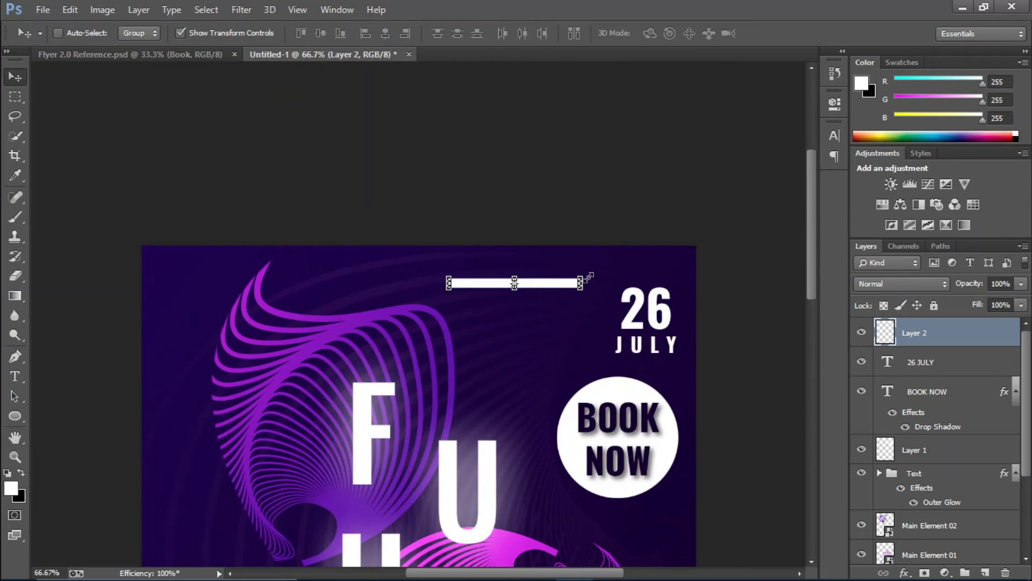
key("ctrl+t")
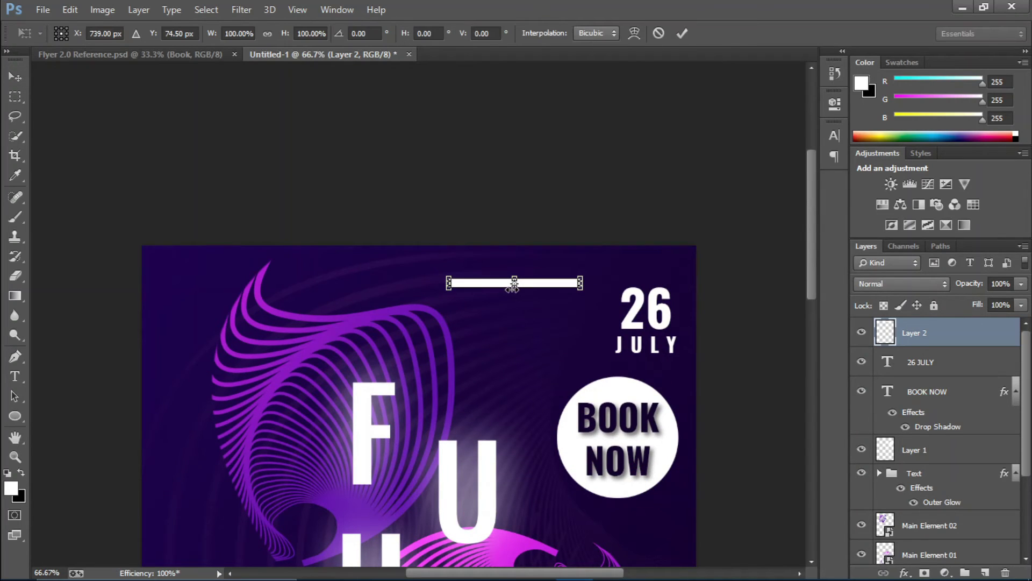
left_click_drag(580, 284, 665, 276)
left_click(682, 33)
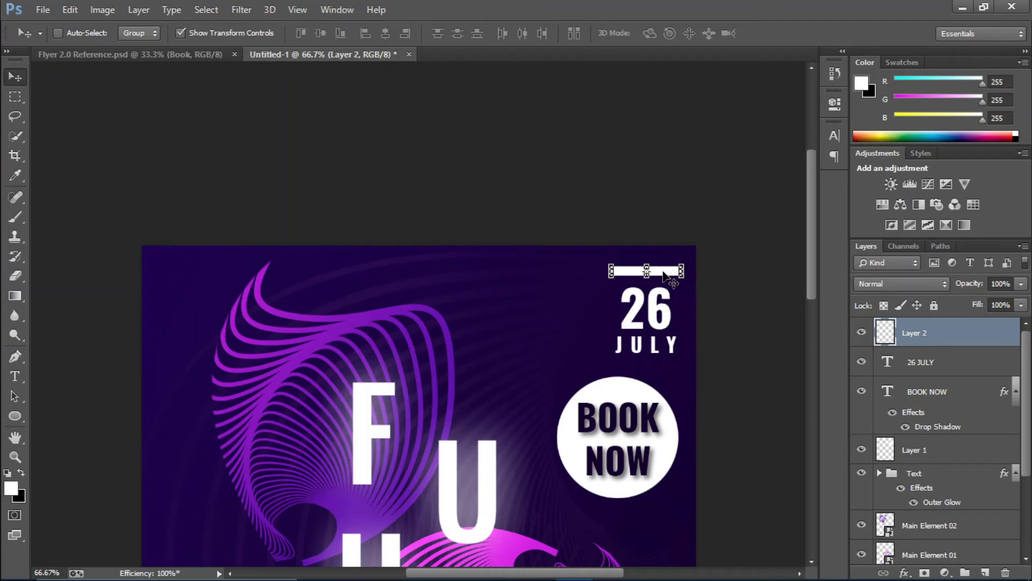
key("ctrl+j")
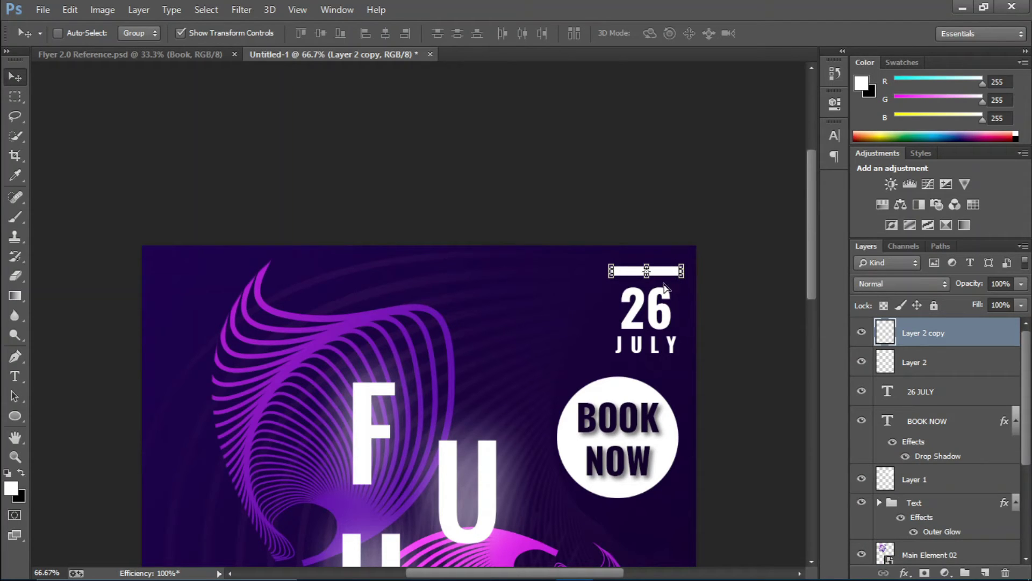
left_click_drag(664, 287, 662, 366)
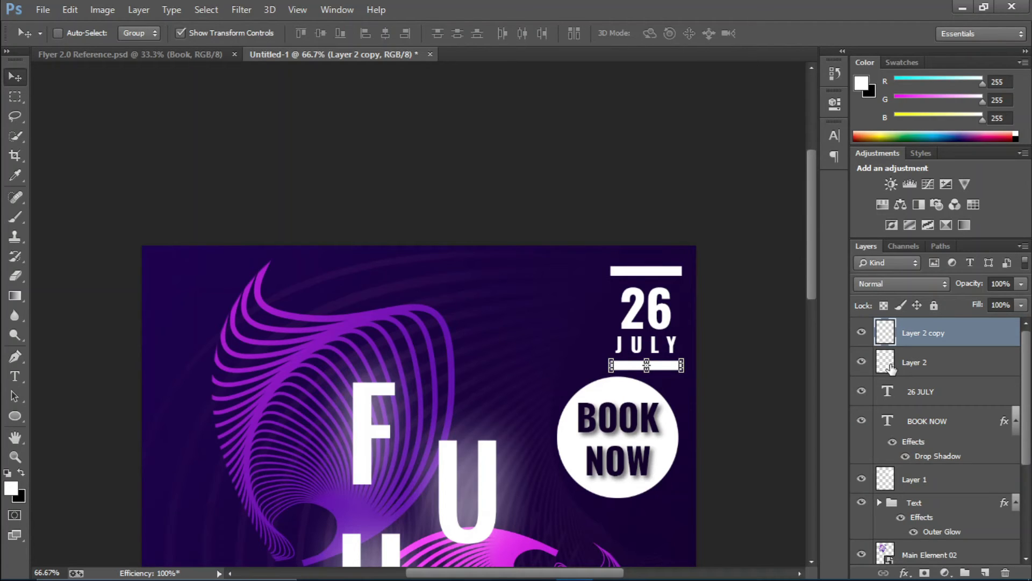
- Scale the BOOK NOW text and its white circle together to about 82.6% and position the badge just below the lower date bar
left_click(933, 395)
left_click(935, 422)
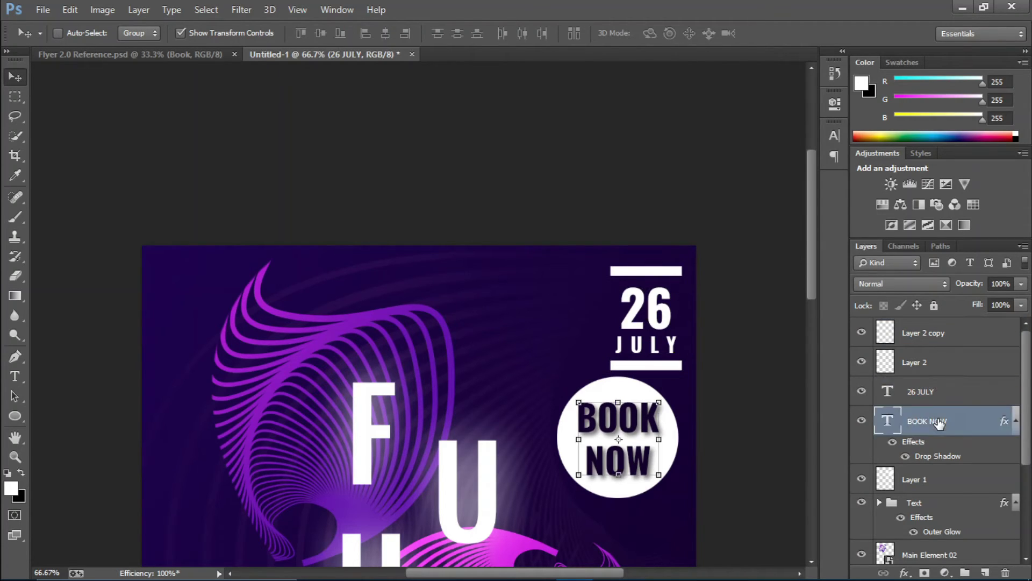
left_click(930, 475, "shift")
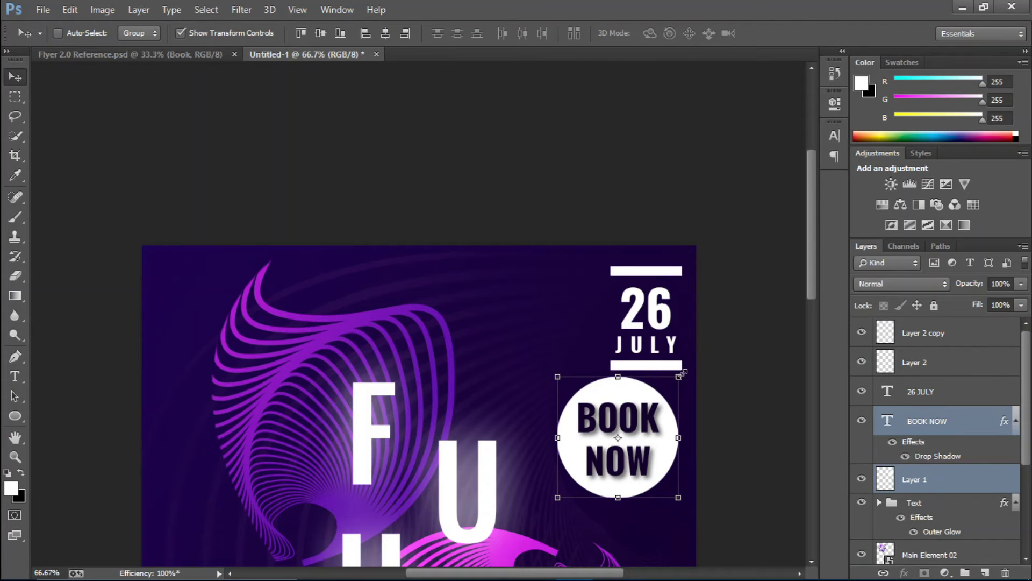
left_click_drag(682, 372, 658, 424)
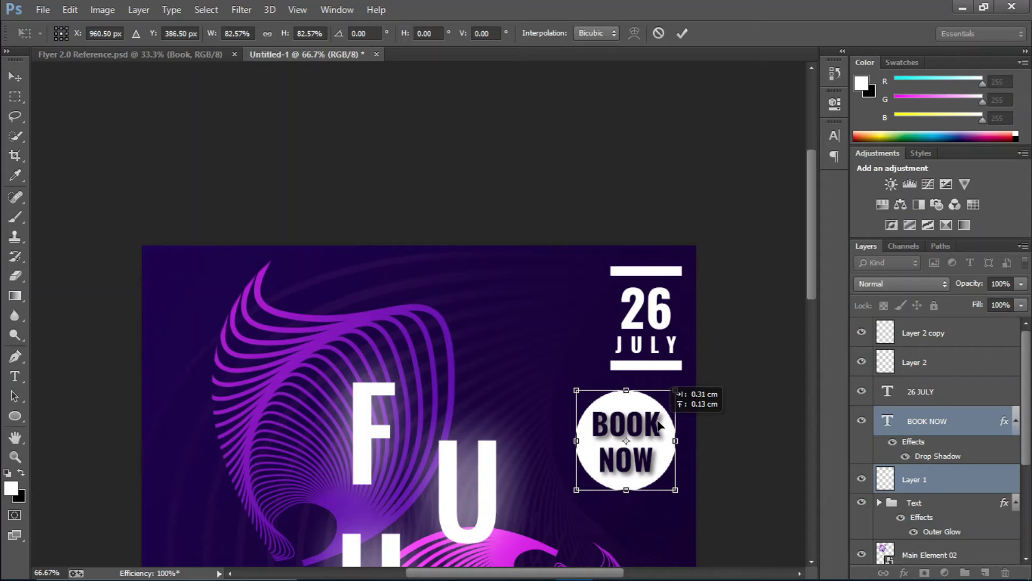
left_click(682, 34)
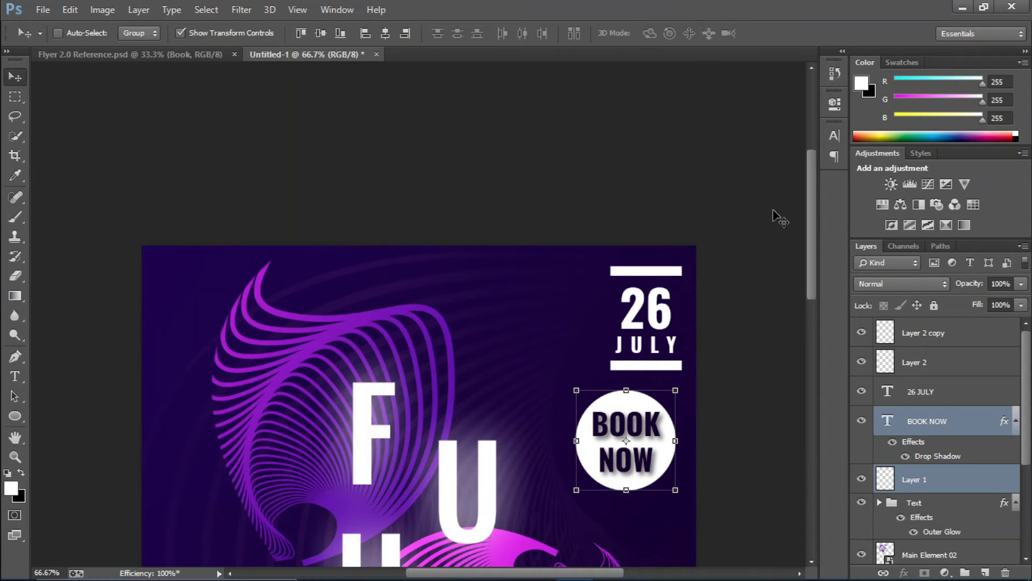
key("ctrl+minus")
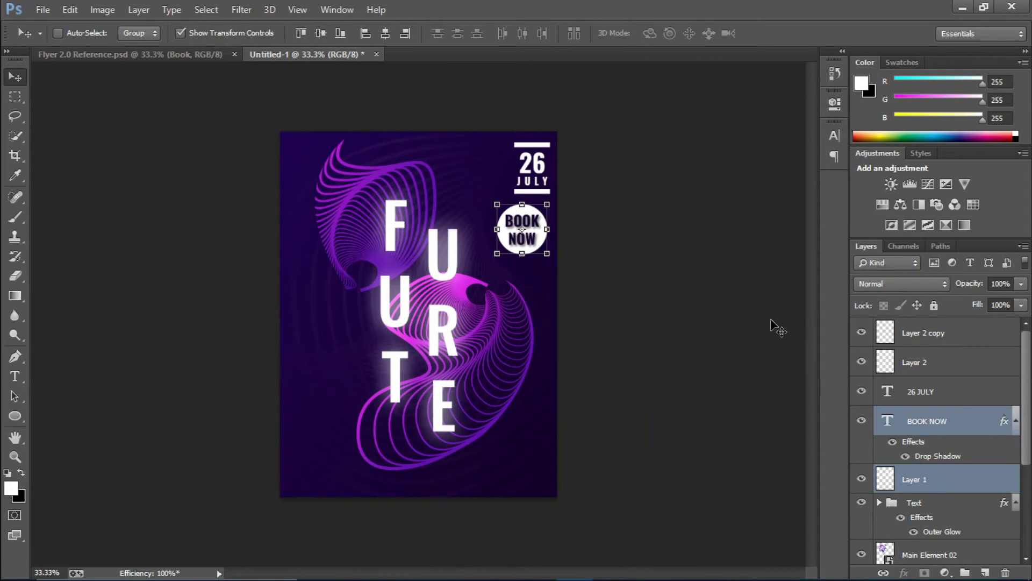
- Following the reference flyer, add the Oswald Light text THE ELECTRO JAZZ / DJ IODROP / SUMMER BASS BAND / & MUCH MORE in the flyer's lower-left area
left_click(500, 220, "ctrl")
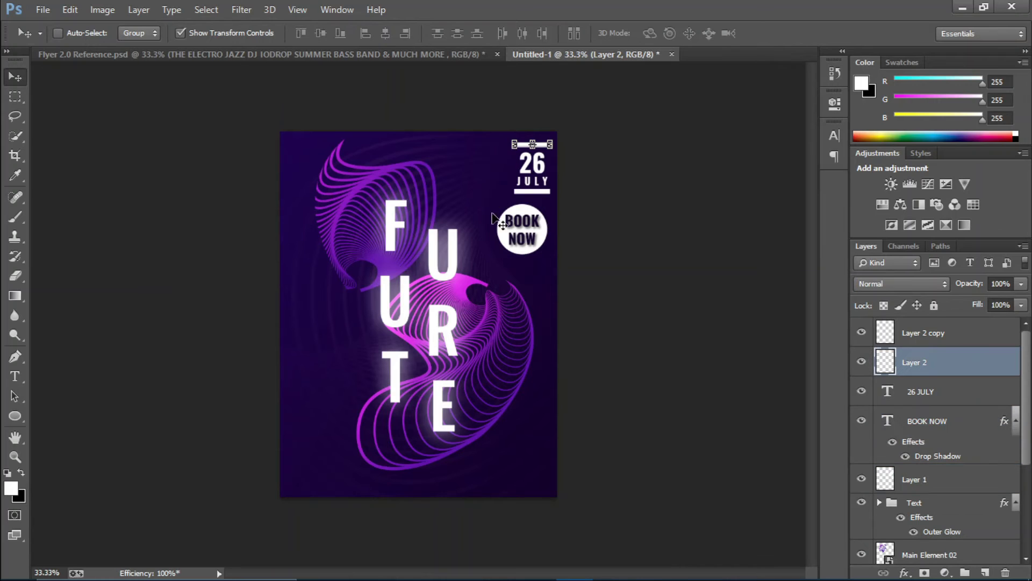
left_click(141, 56)
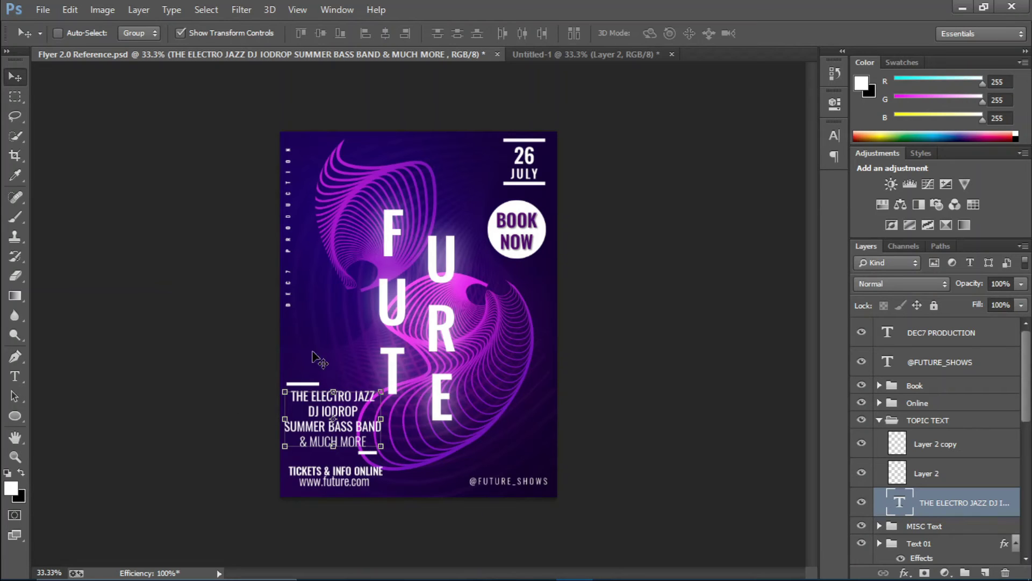
left_click(537, 55)
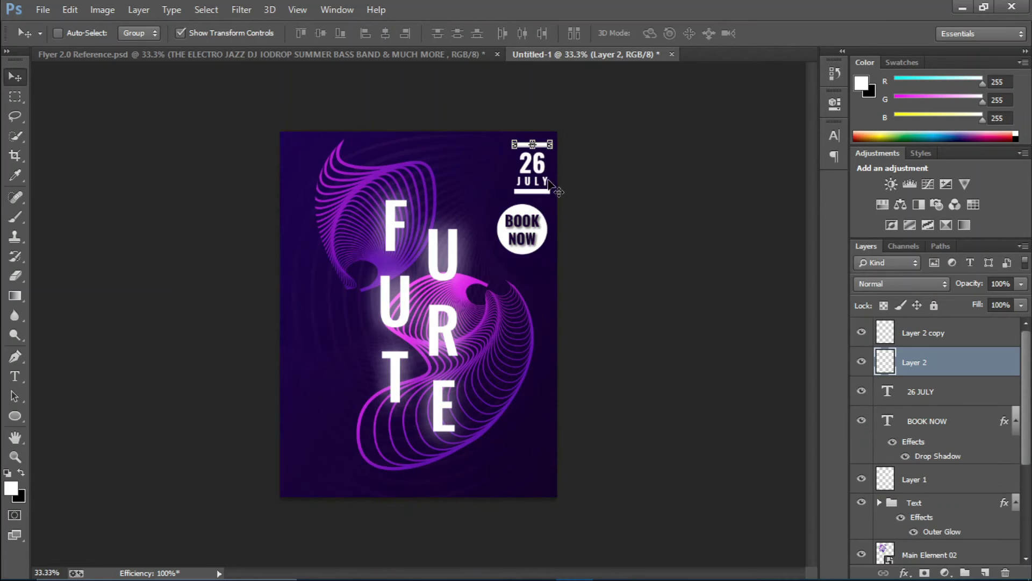
key("t")
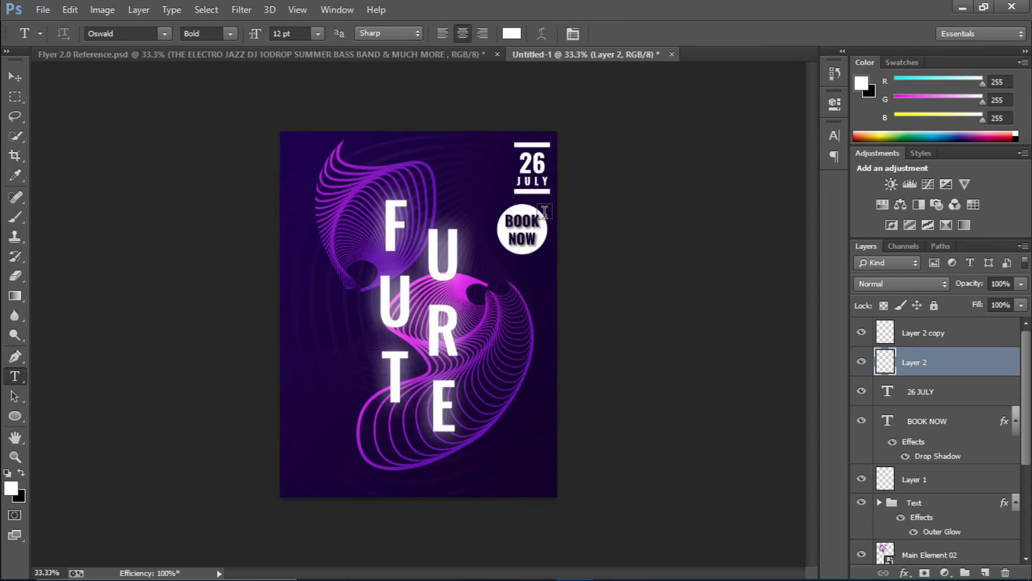
left_click(307, 424)
key("ctrl")
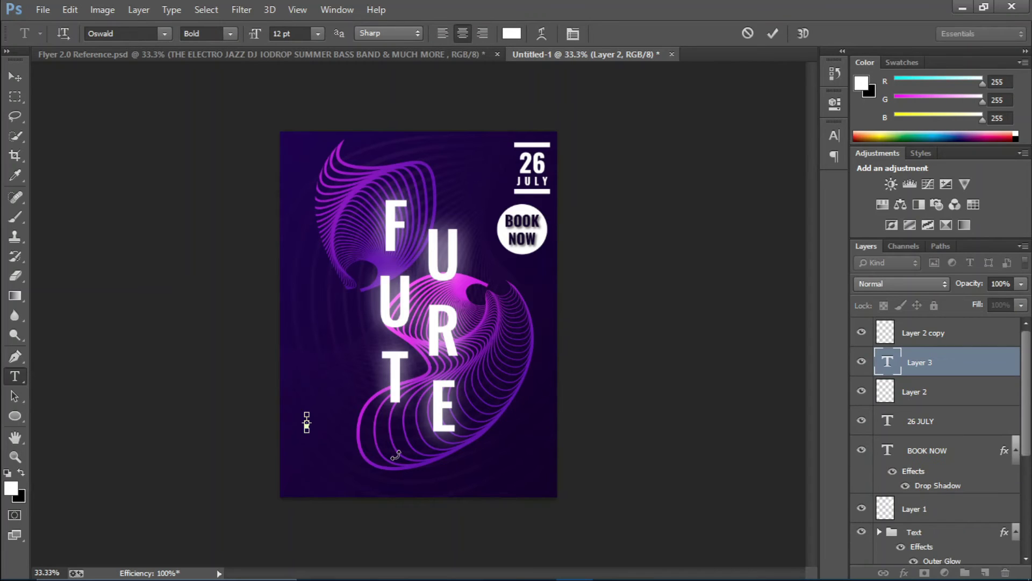
type("THE ELECTRO JAZZ DJ IODROP SUMMER BASS BAND & MUCH MORE")
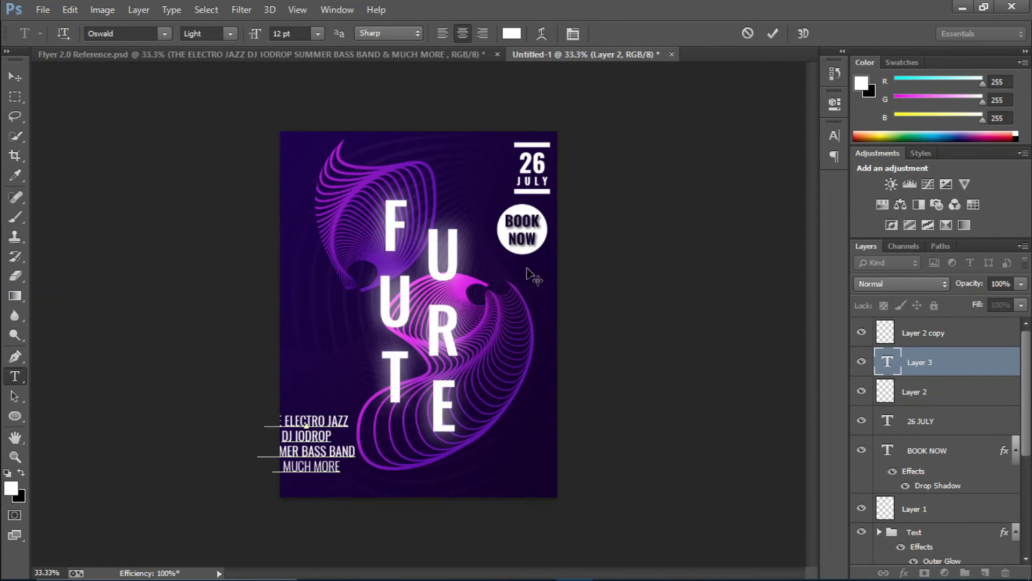
left_click(772, 34)
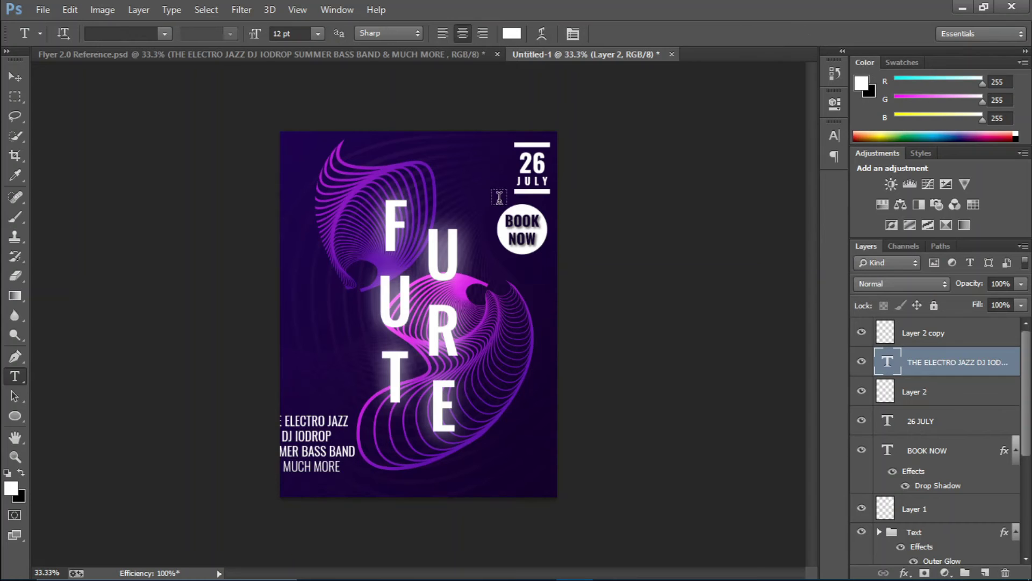
key("v")
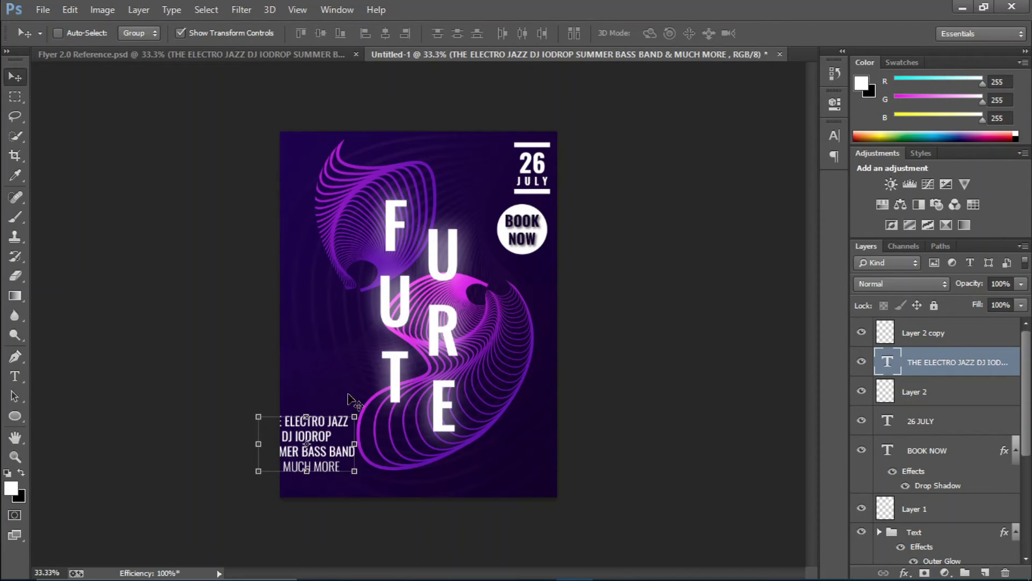
left_click_drag(320, 450, 349, 420)
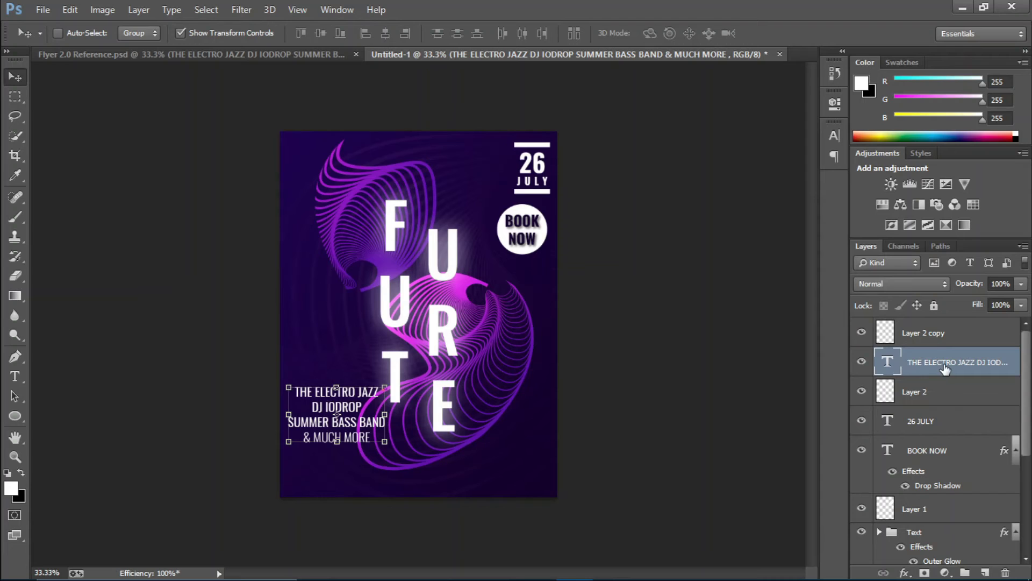
- Duplicate the date bar above the lineup text, and place another copy at 50% width below the end of that text
left_click(936, 336)
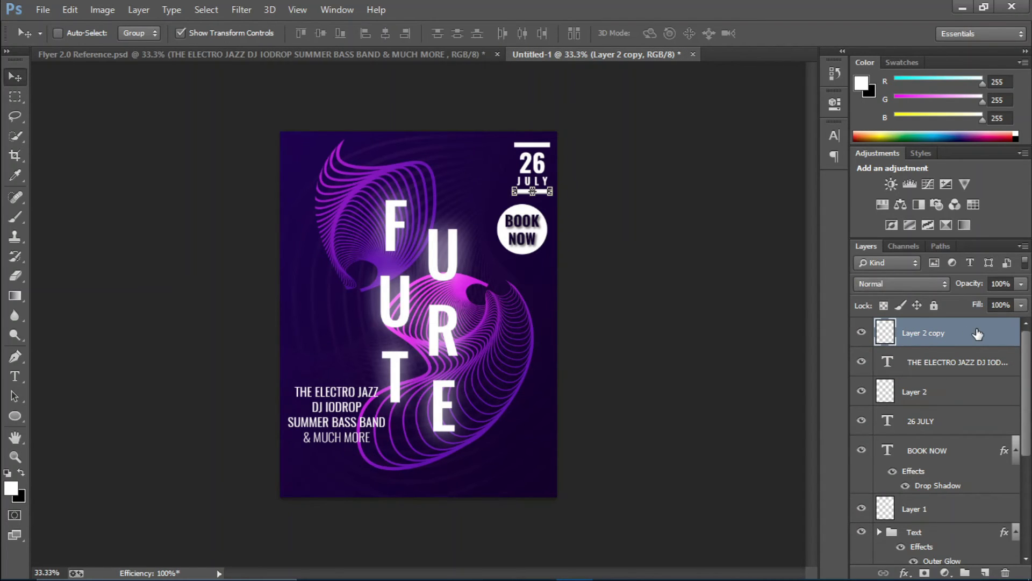
key("ctrl+j")
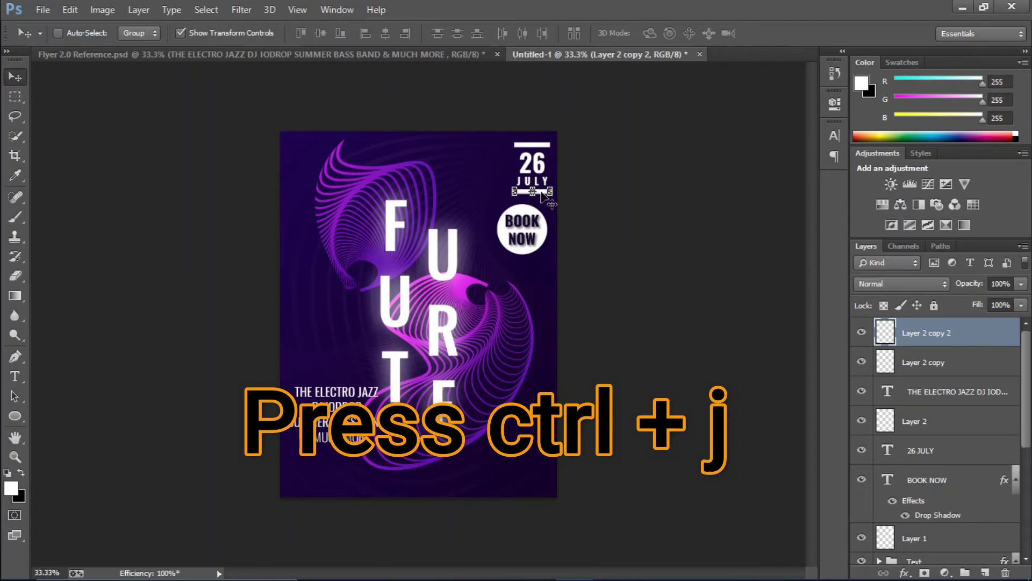
left_click_drag(542, 192, 319, 377)
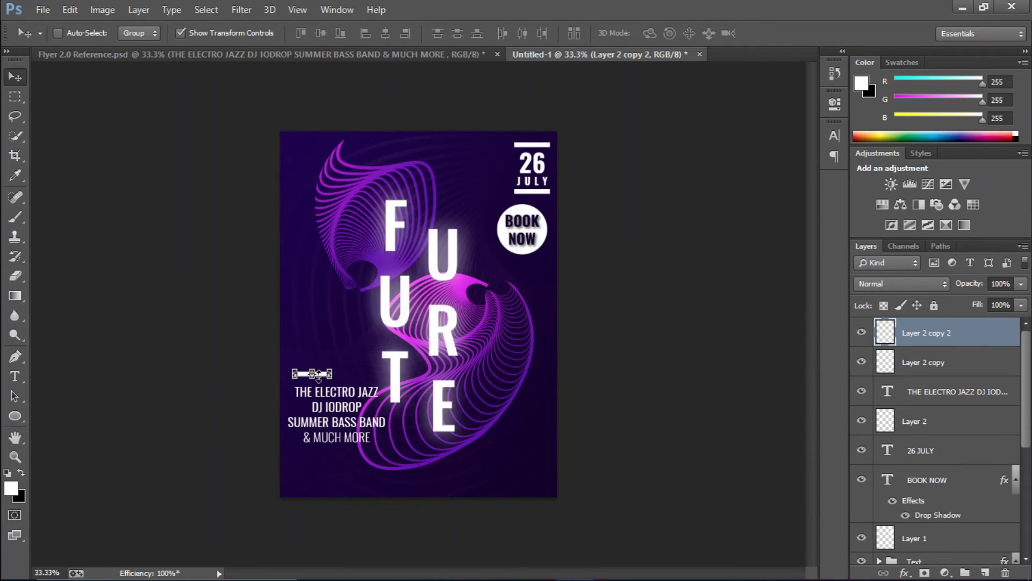
left_click(386, 410, "alt")
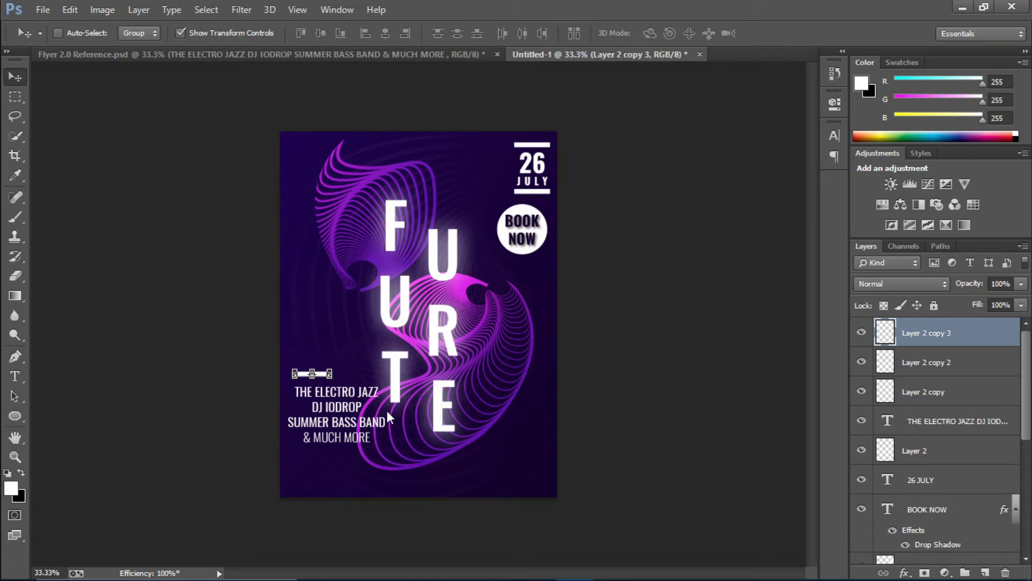
mouse_move(361, 436)
left_mouse_down()
mouse_move(379, 457)
mouse_move(339, 453)
mouse_move(359, 453)
left_mouse_up()
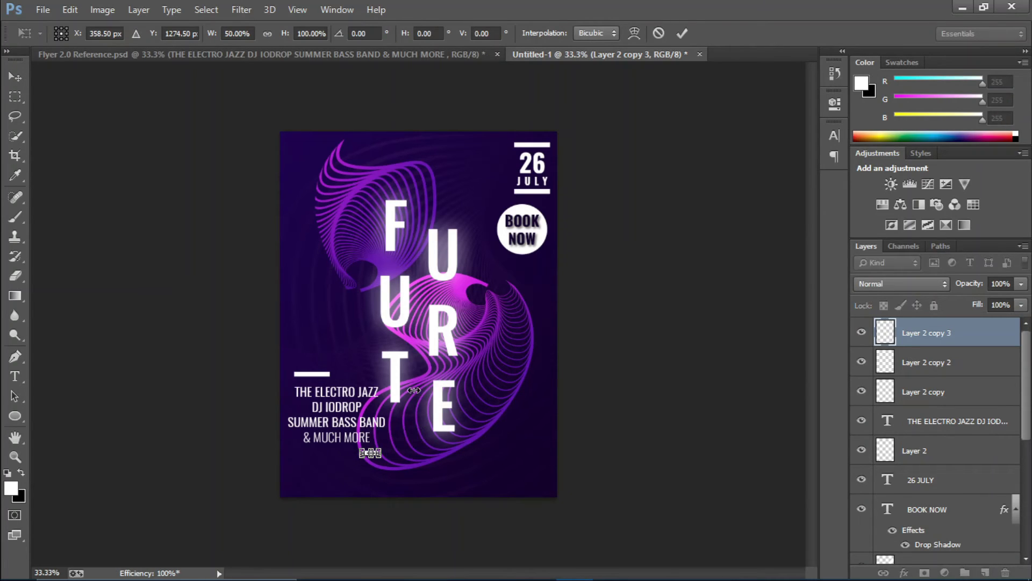
left_click(681, 33)
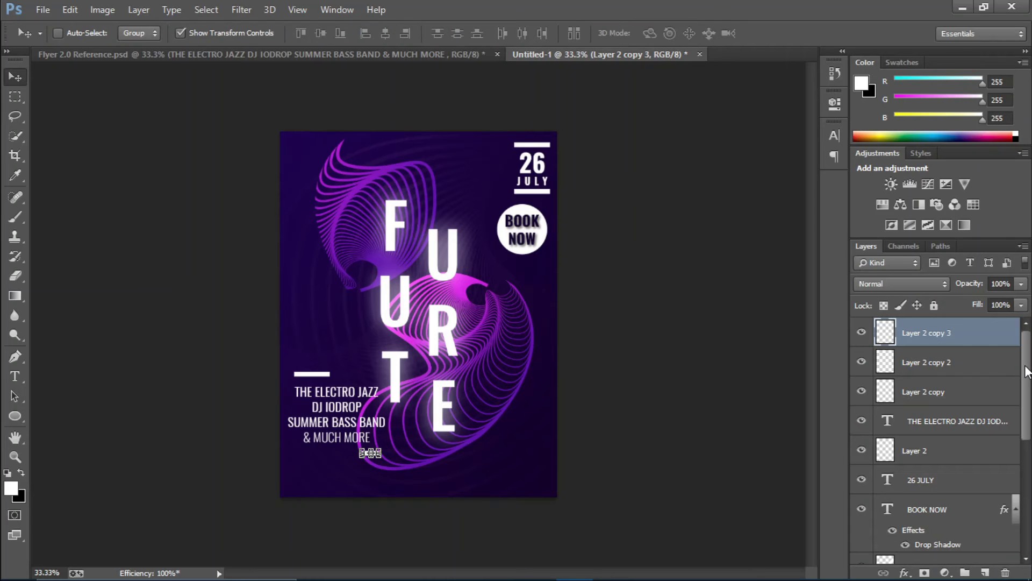
- Group all layers from the topmost bar copy down through the Text group
left_click(953, 453)
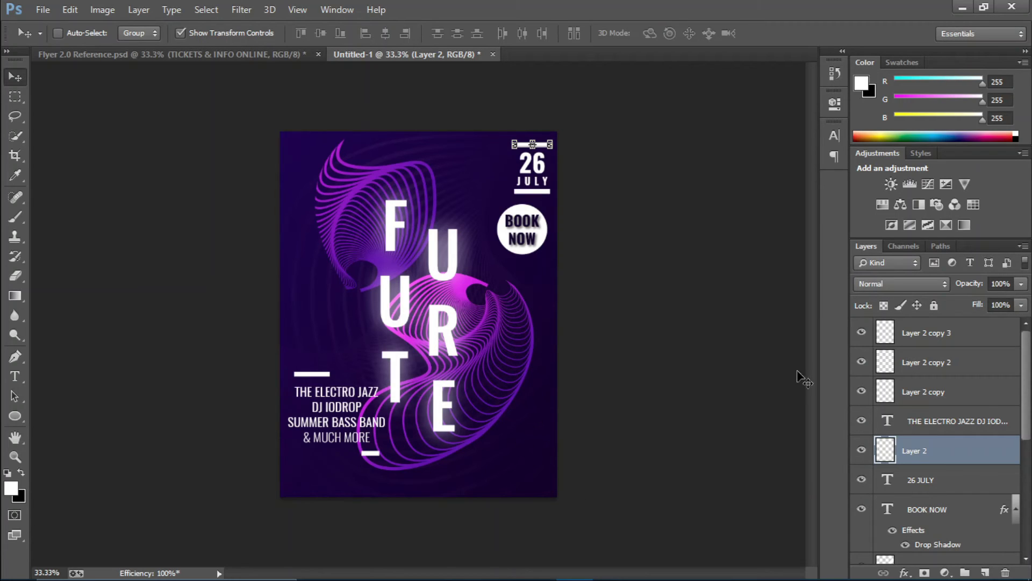
left_click(990, 338)
scroll(1027, 362, "down", 5)
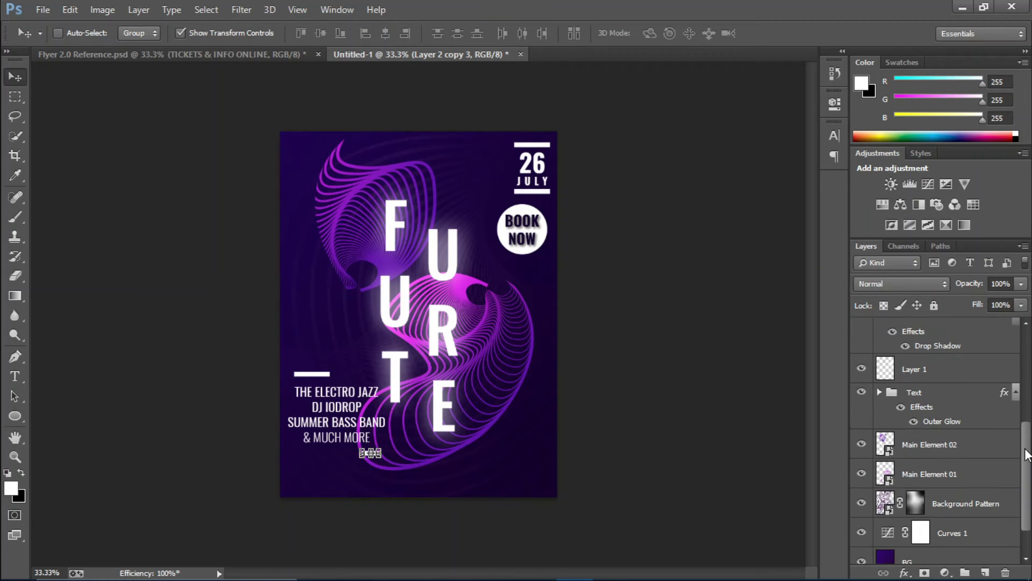
left_click(953, 373, "shift")
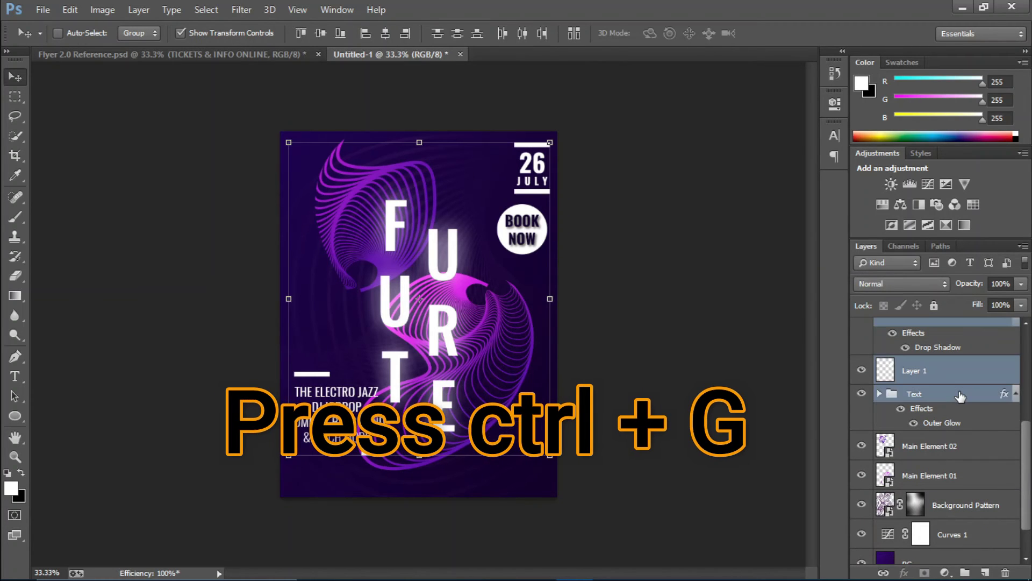
key("ctrl+g")
- Add a new empty layer directly above Main Element 02 and set its blending mode to Color Dodge
left_click(1005, 357)
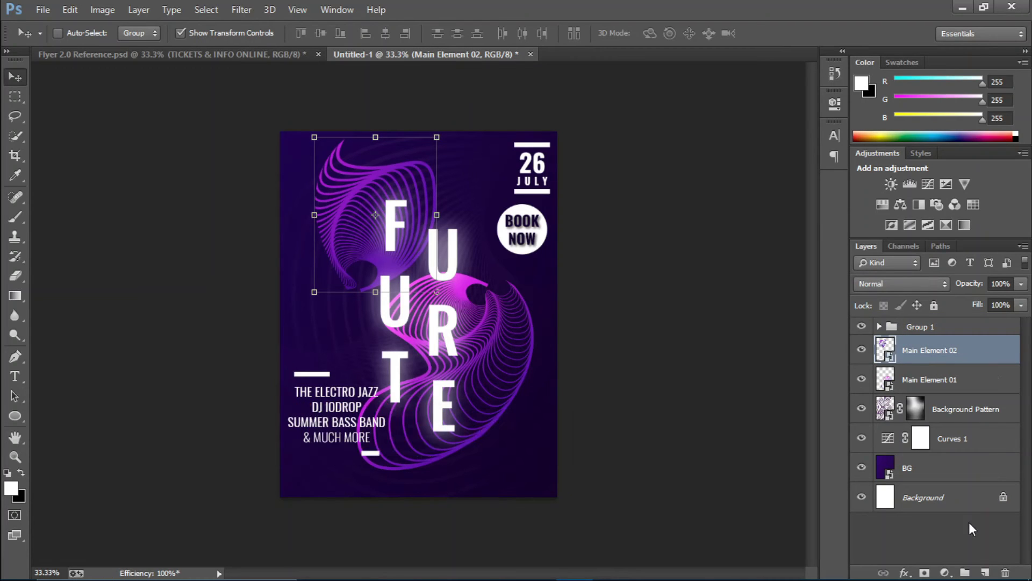
left_click(986, 572)
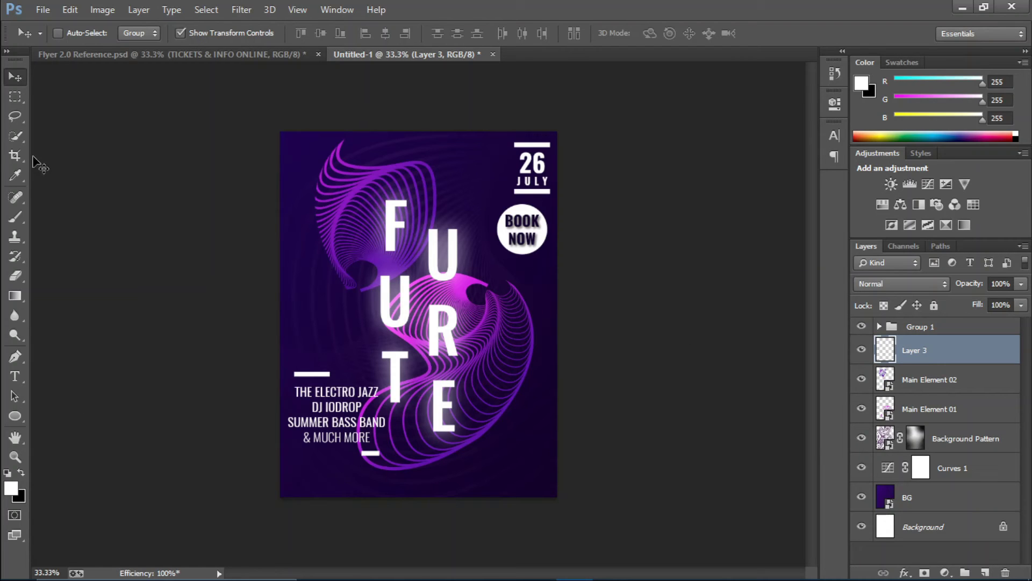
left_click(14, 220)
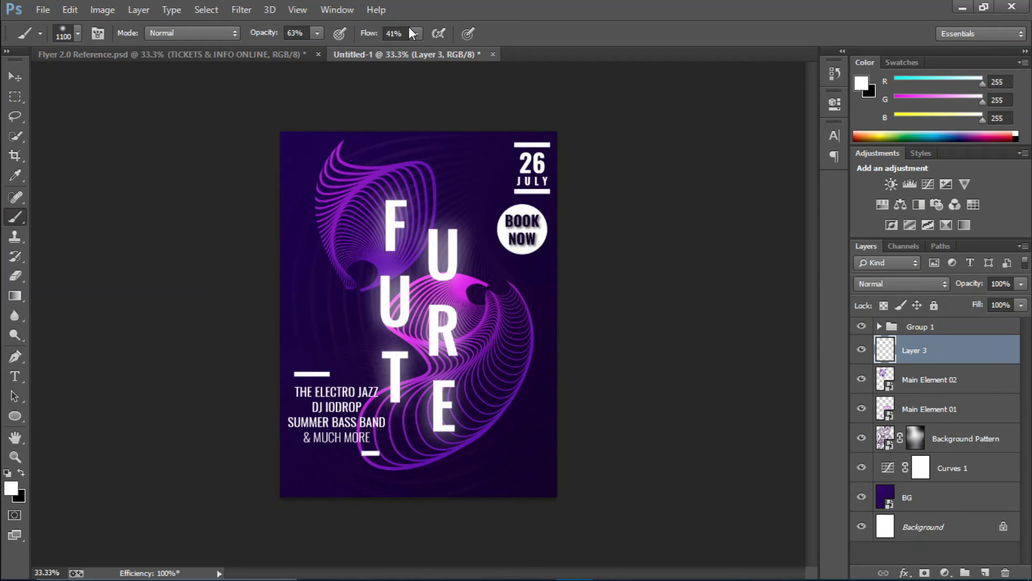
left_click(78, 34)
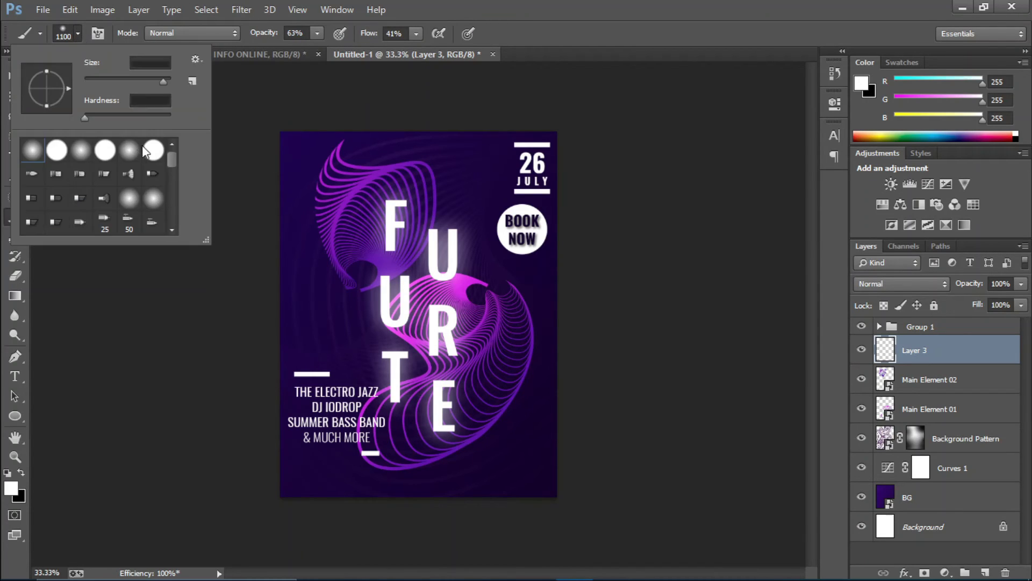
left_click(530, 21)
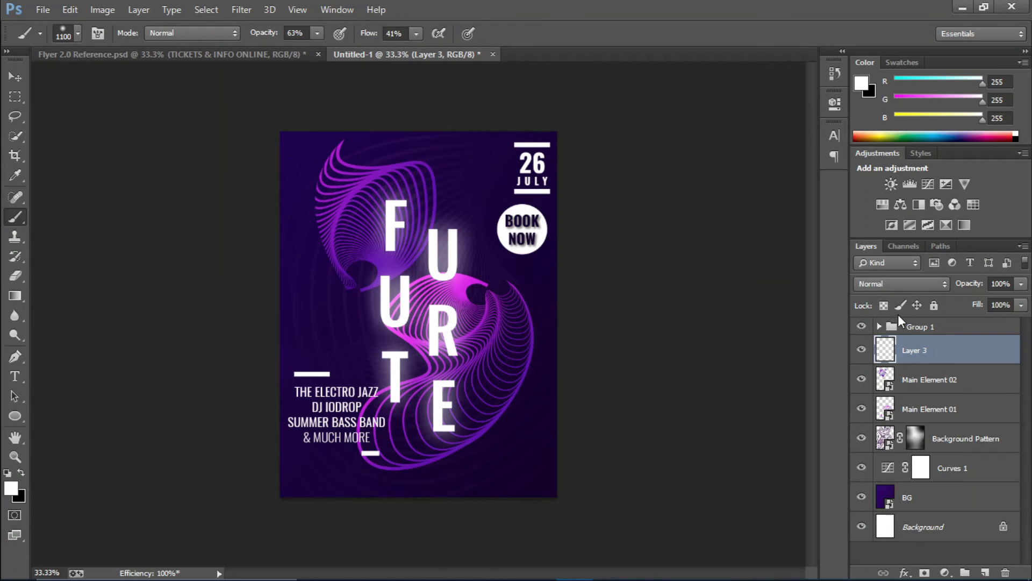
left_click(902, 283)
left_click(896, 133)
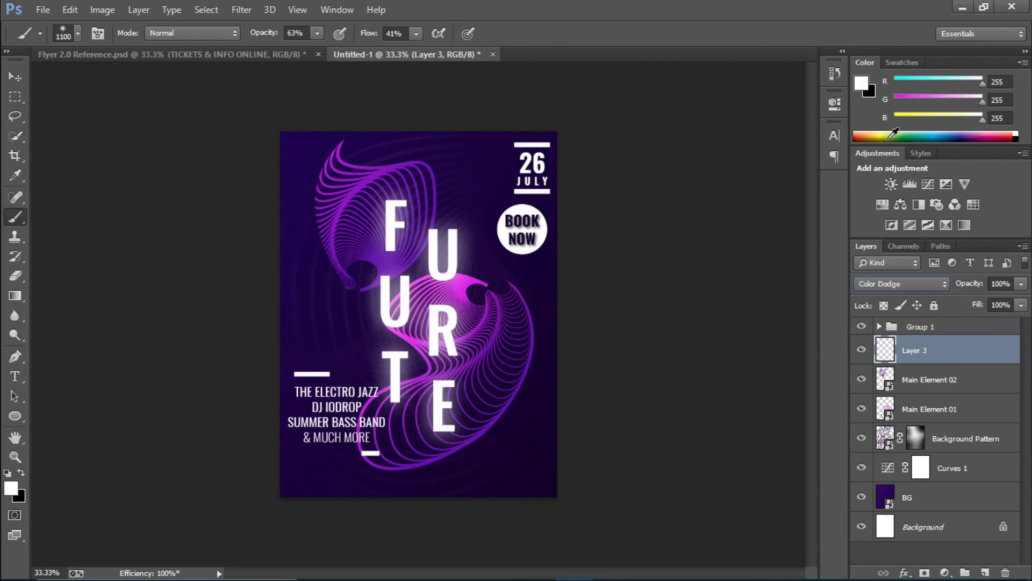
- Brush soft glows over the lower and upper swirls, using magenta and purple sampled from the line artwork
left_click(475, 281, "alt")
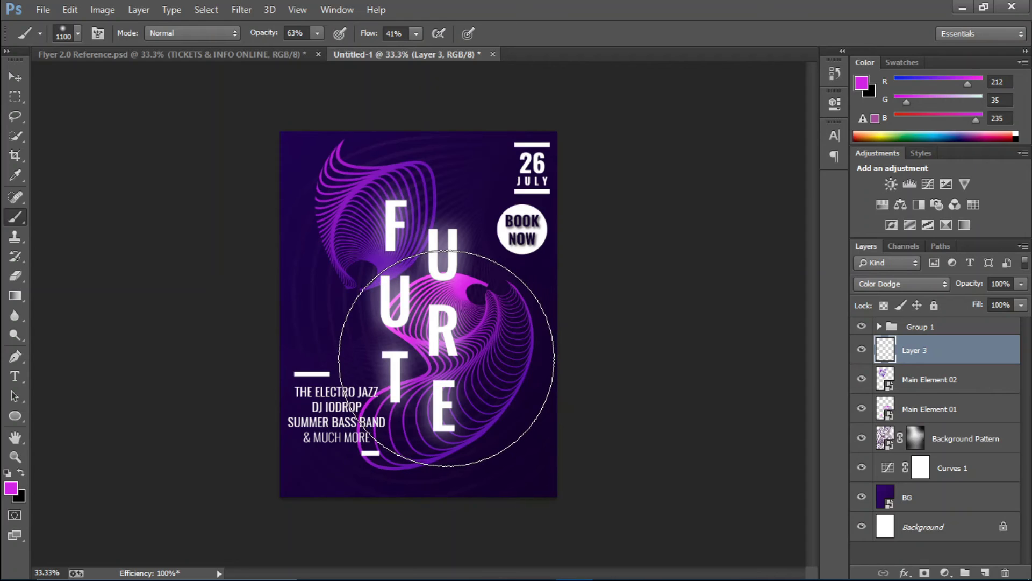
left_click(446, 357)
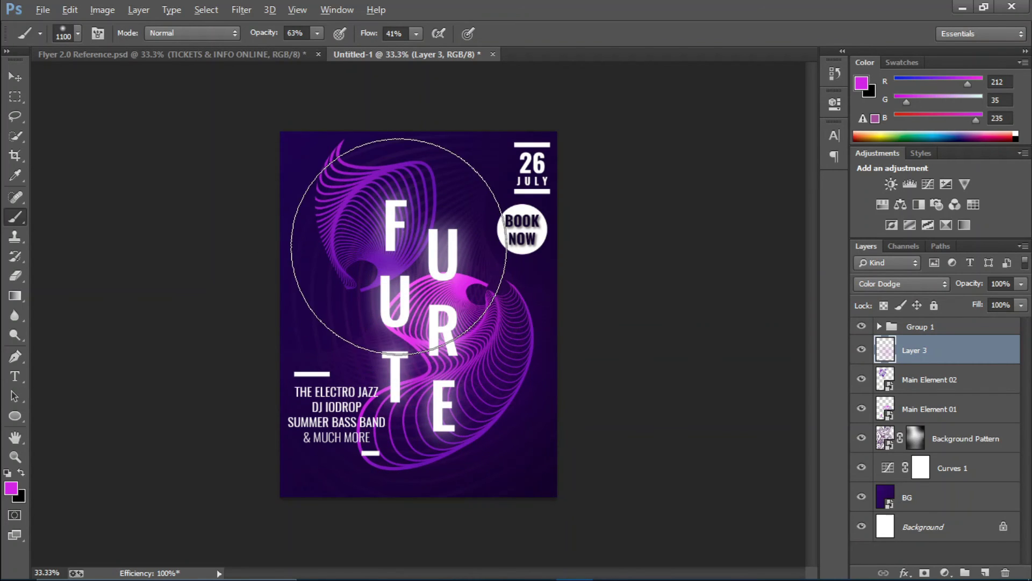
left_click(383, 169, "alt")
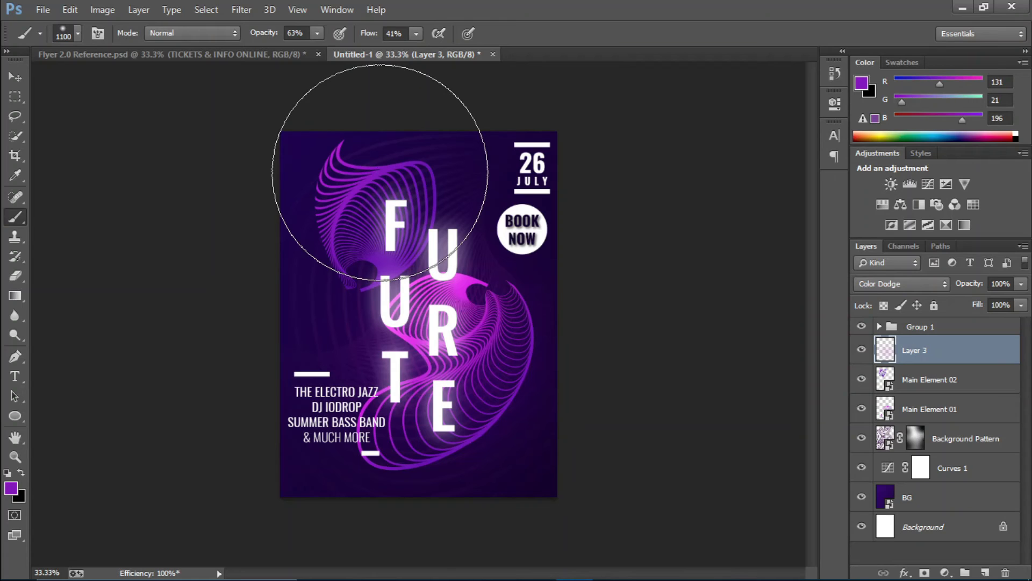
left_click(354, 212)
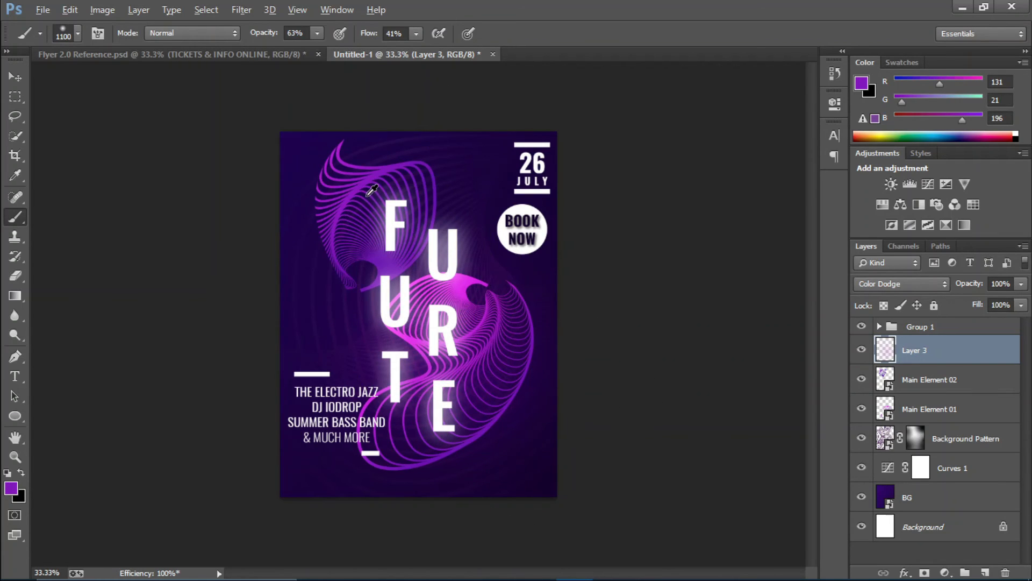
left_click(367, 180, "alt")
left_click(374, 172)
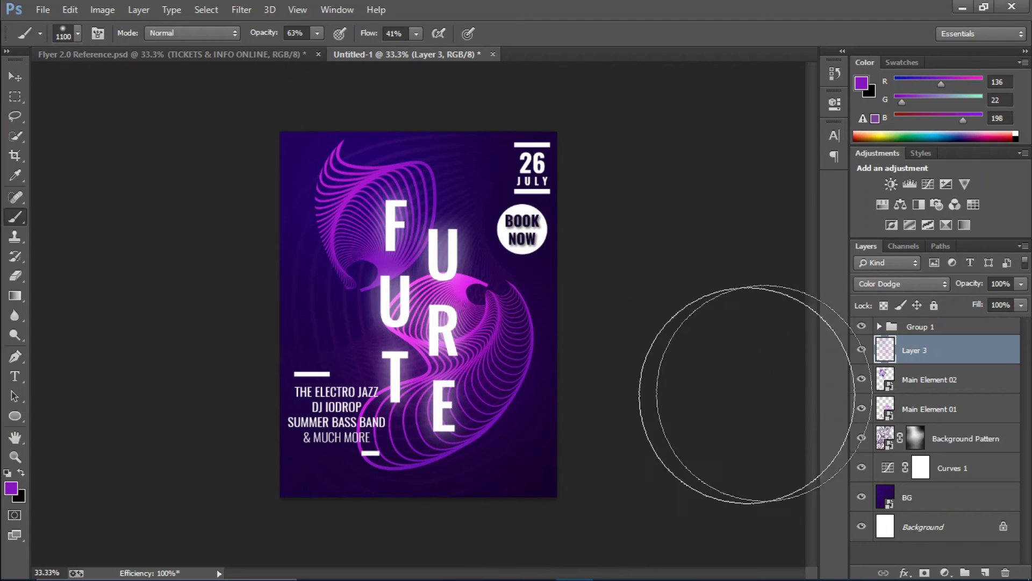
- Rename the painted glow layer as Color Glow
double_click(925, 350)
type("Color")
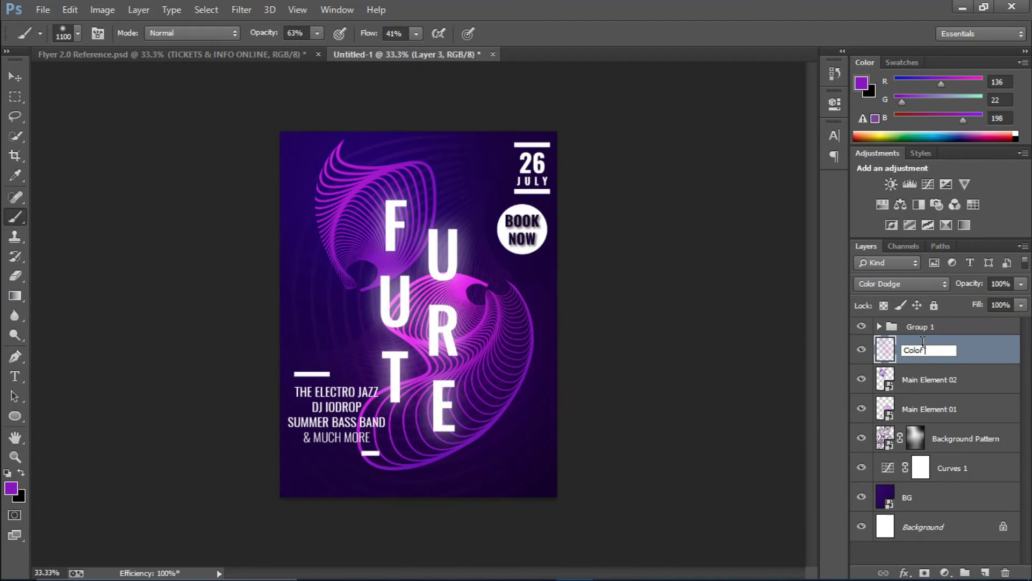
type(" Glow")
key("Return")
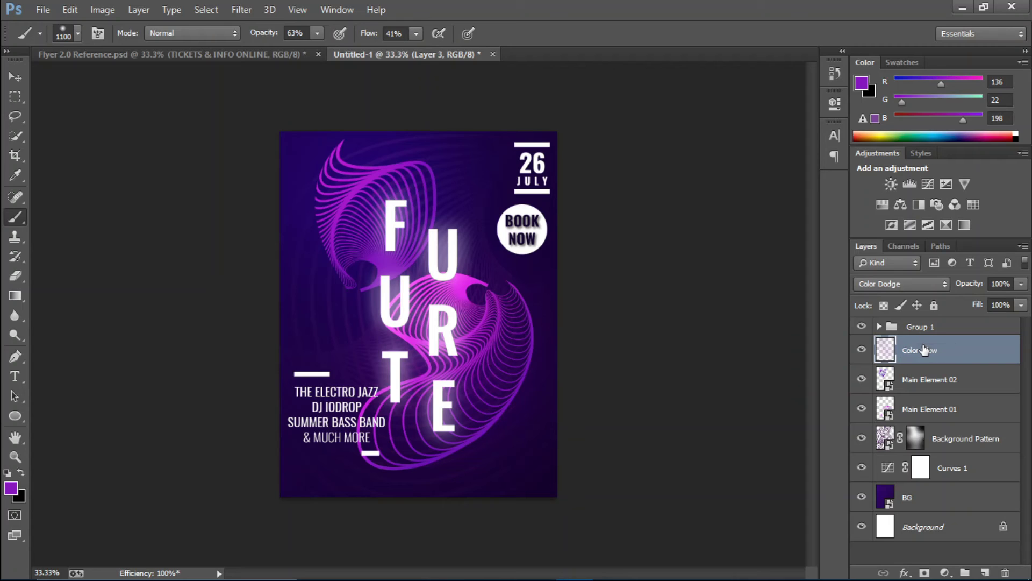
- Add a Color Dodge layer above Color Glow and set the brush colour to white, ffffff
left_click(987, 570)
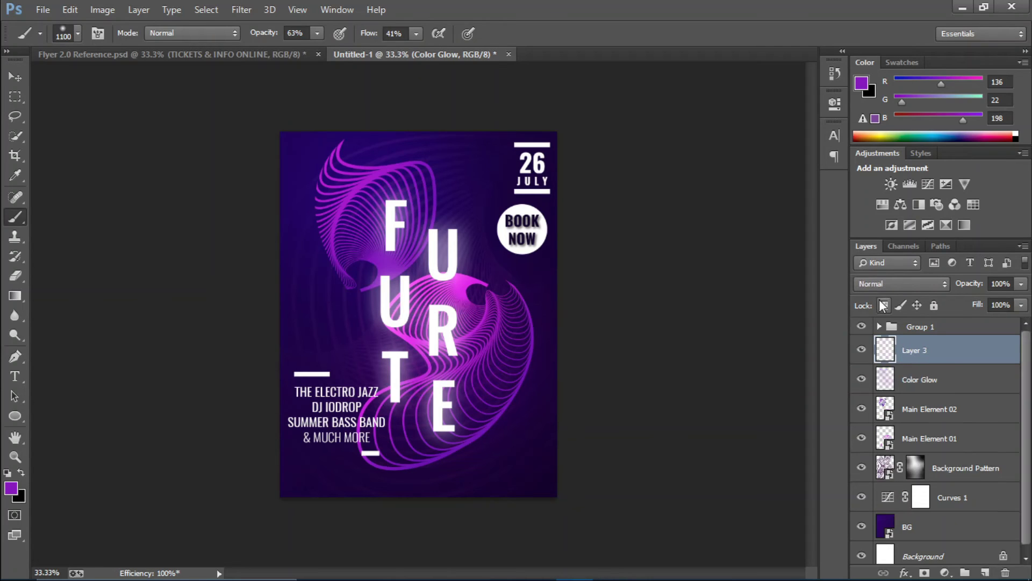
left_click(880, 283)
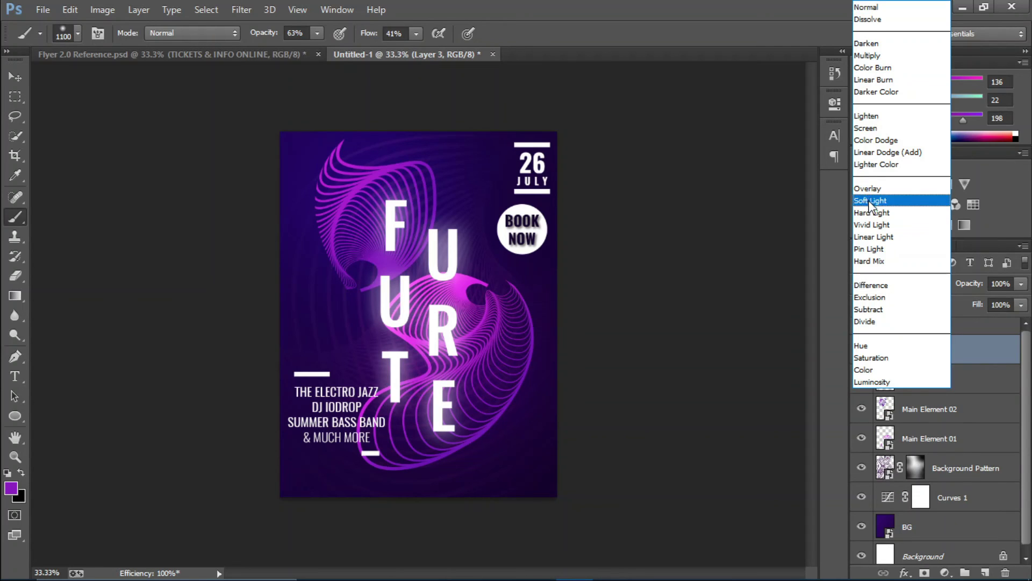
left_click(874, 141)
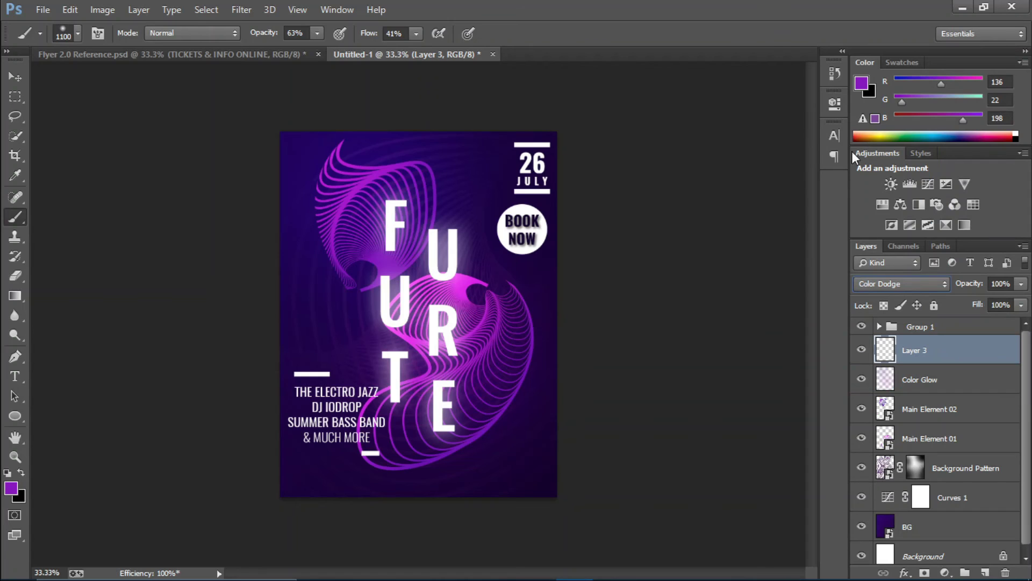
left_click(11, 489)
type("ffffff")
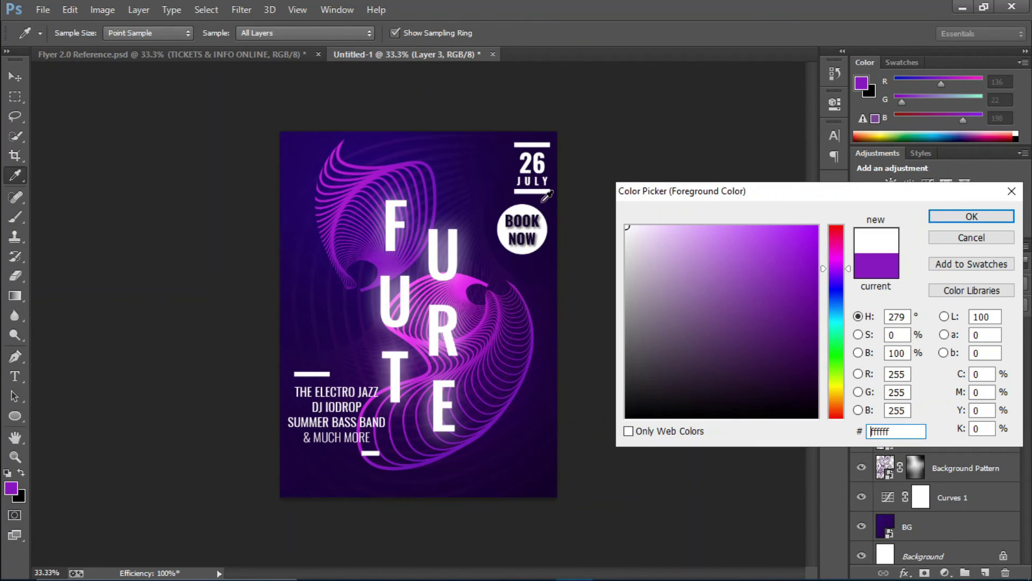
left_click(954, 214)
key("b")
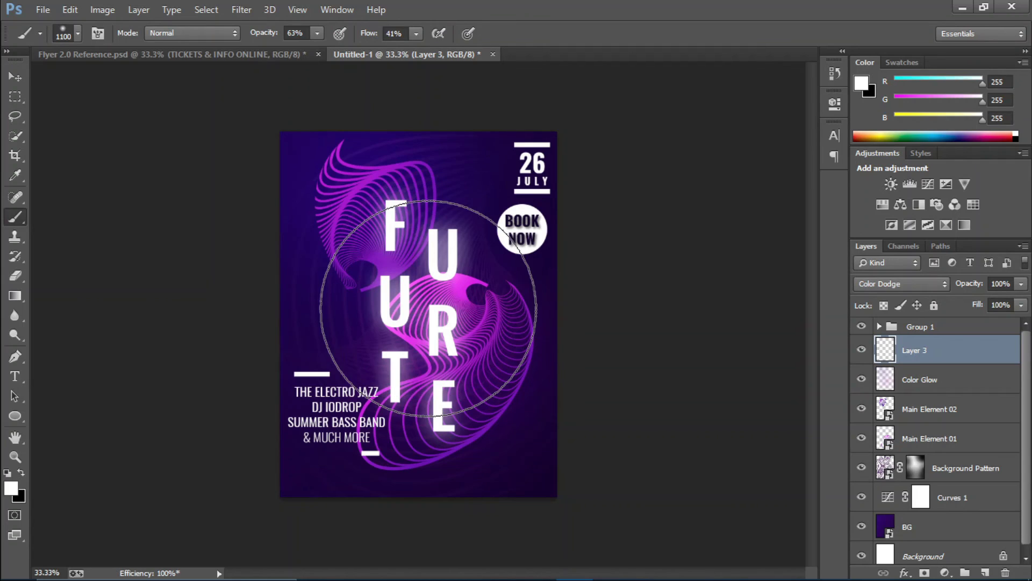
left_click(428, 308)
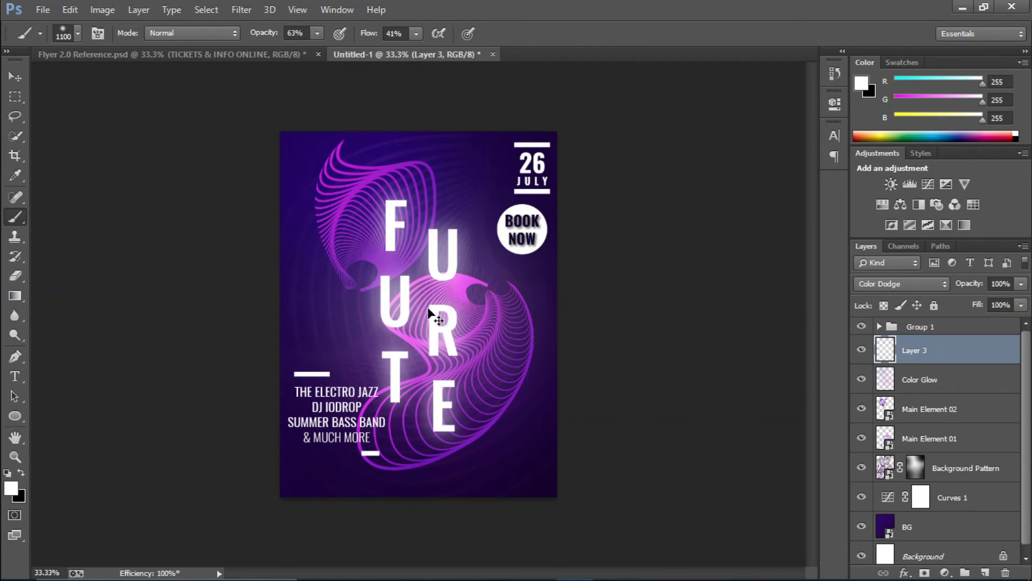
key("ctrl+z")
left_click(382, 409)
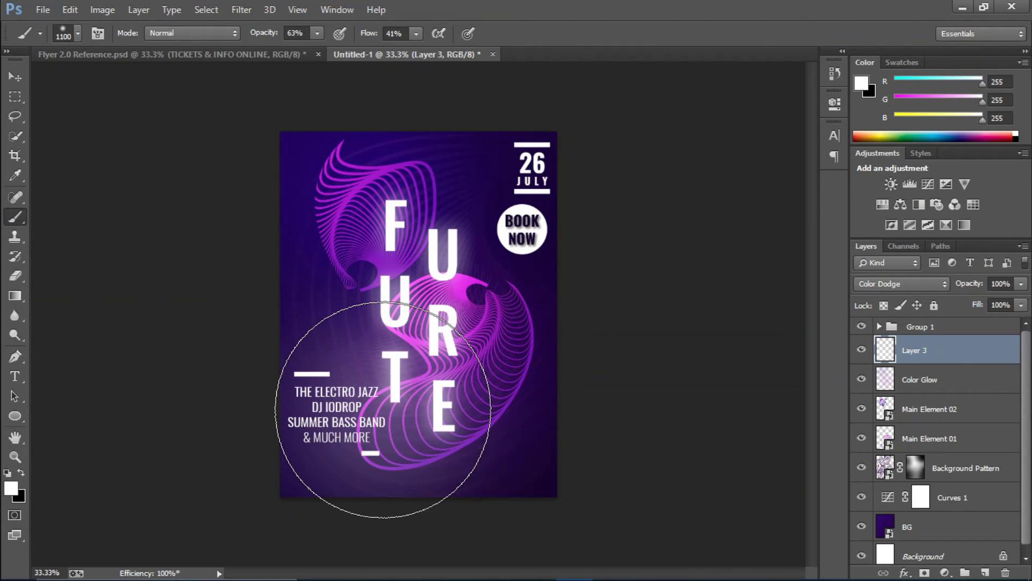
key("ctrl+z")
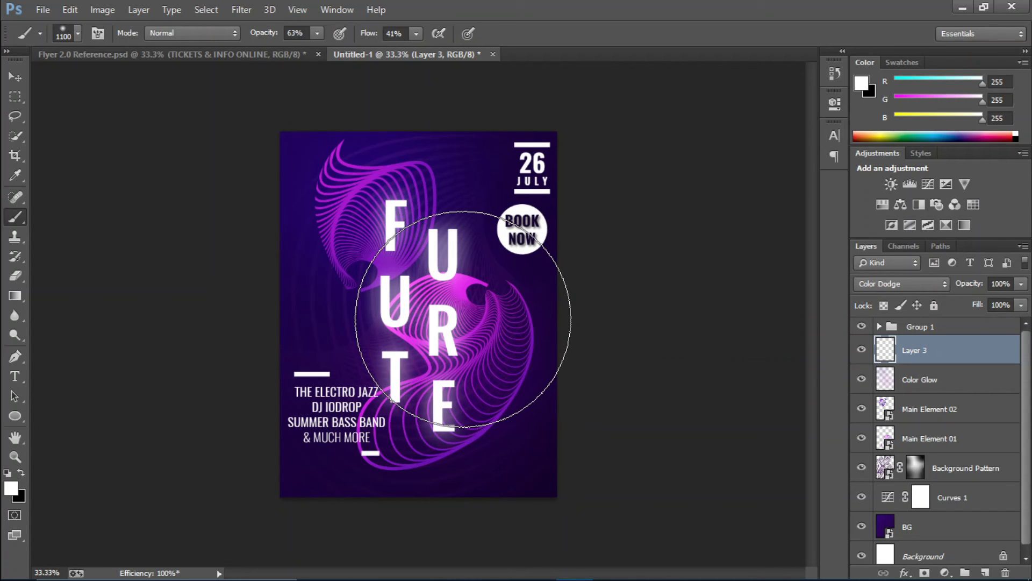
- Brush a soft white glow over the lower swirl beside the letter R, and reduce the layer to 35% opacity and 80% fill
left_click(463, 318)
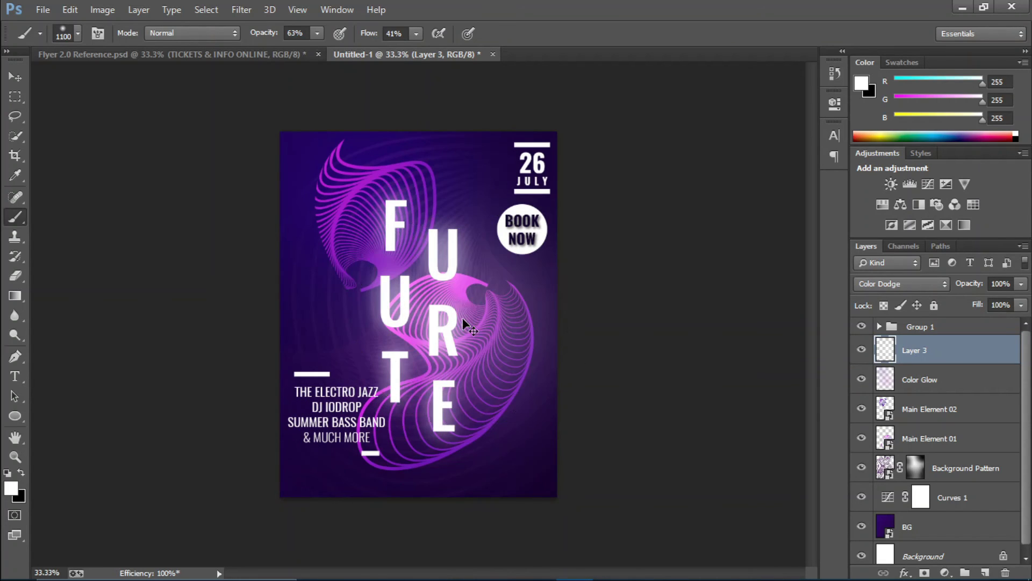
left_click_drag(971, 285, 956, 310)
left_click(861, 349)
left_click(862, 350)
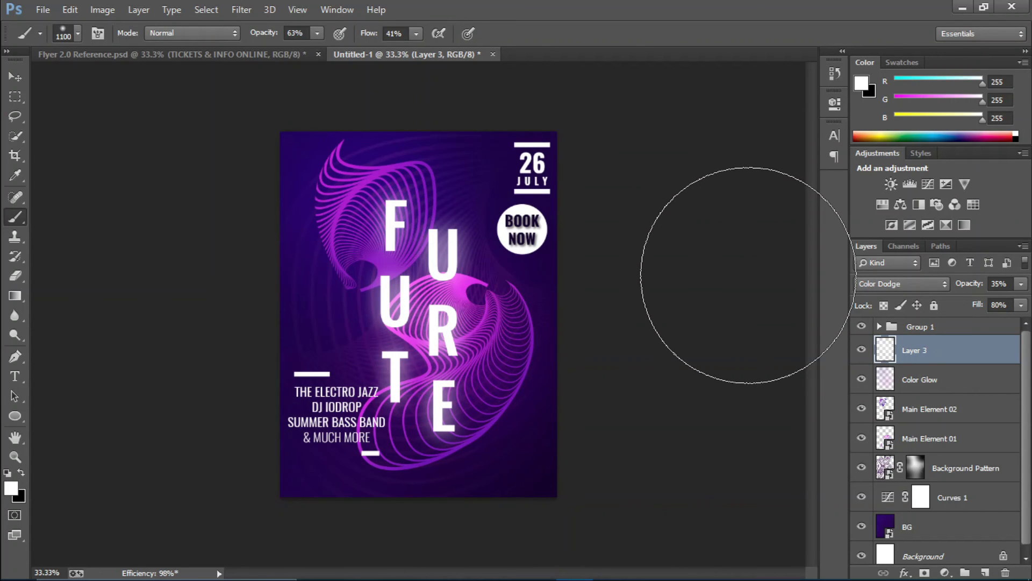
- Compare the new flyer with the reference flyer, hiding the reference's Gradient Fill 1 layer to examine its effect
left_click(205, 53)
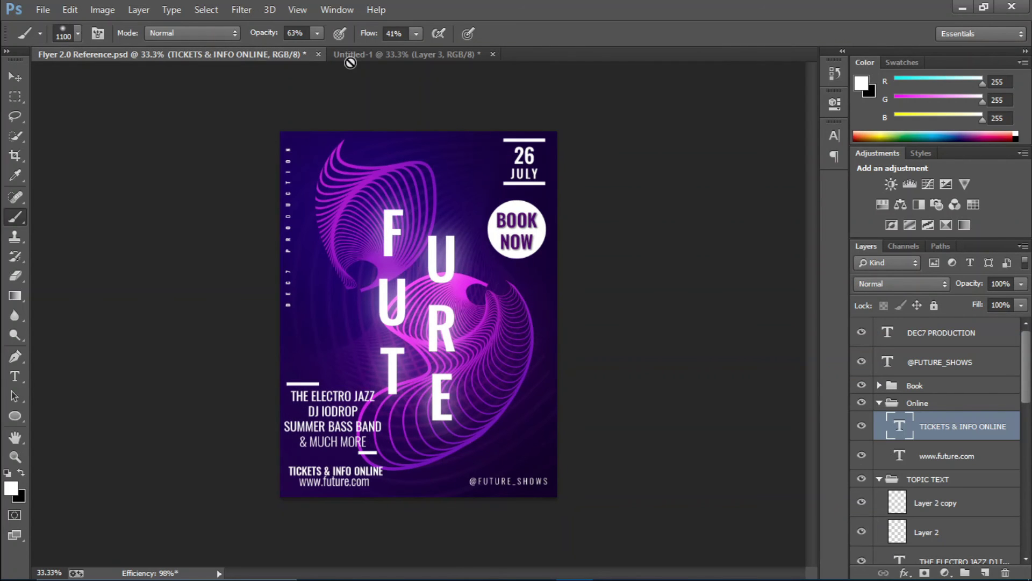
left_click(378, 55)
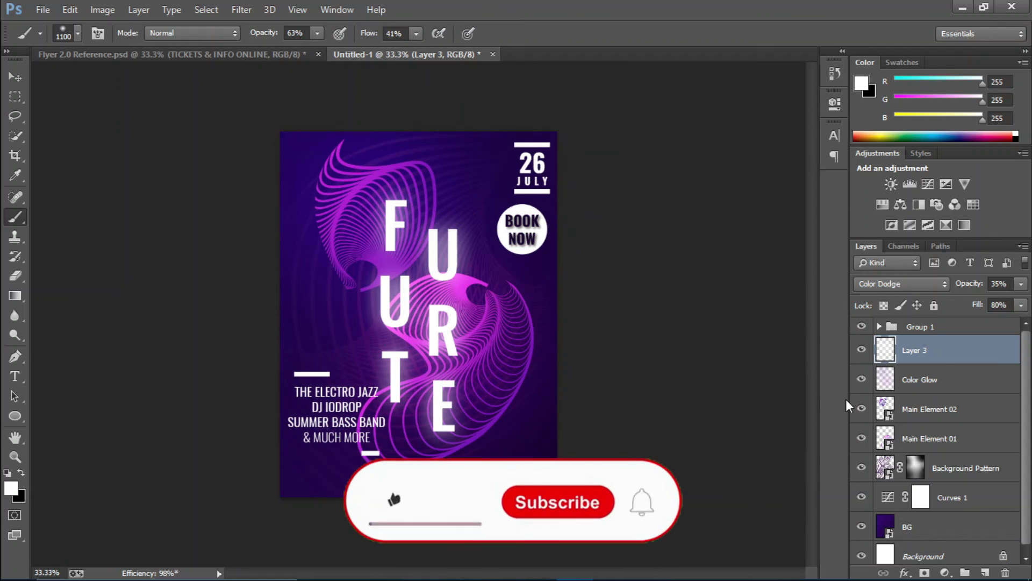
left_click(178, 54)
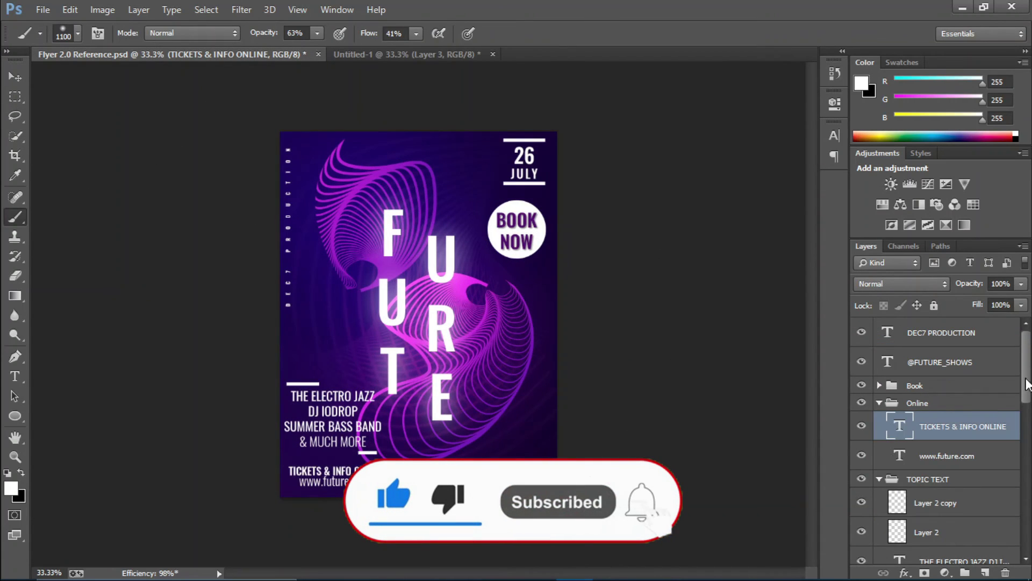
scroll(1004, 435, "down", 8)
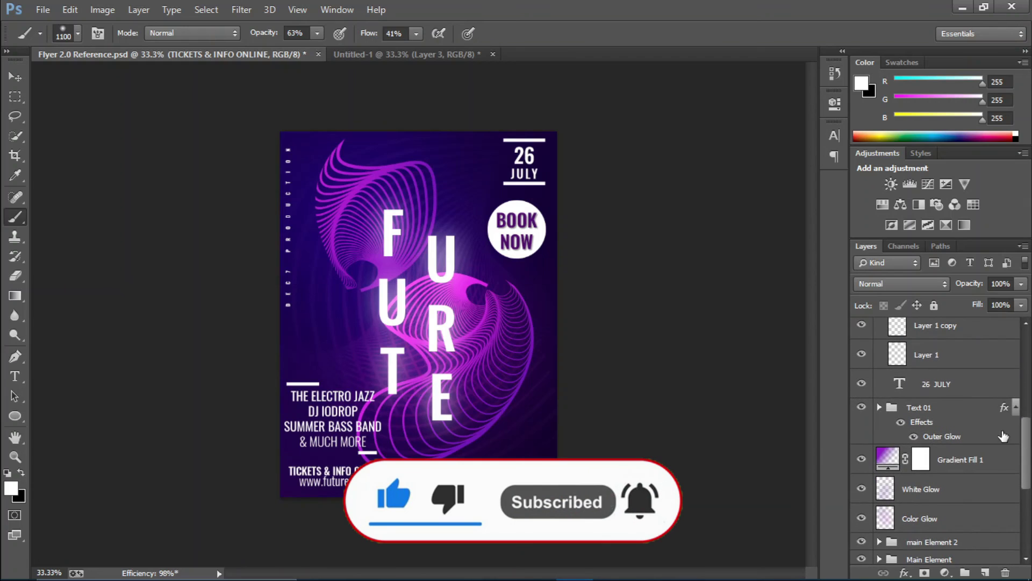
left_click(864, 458)
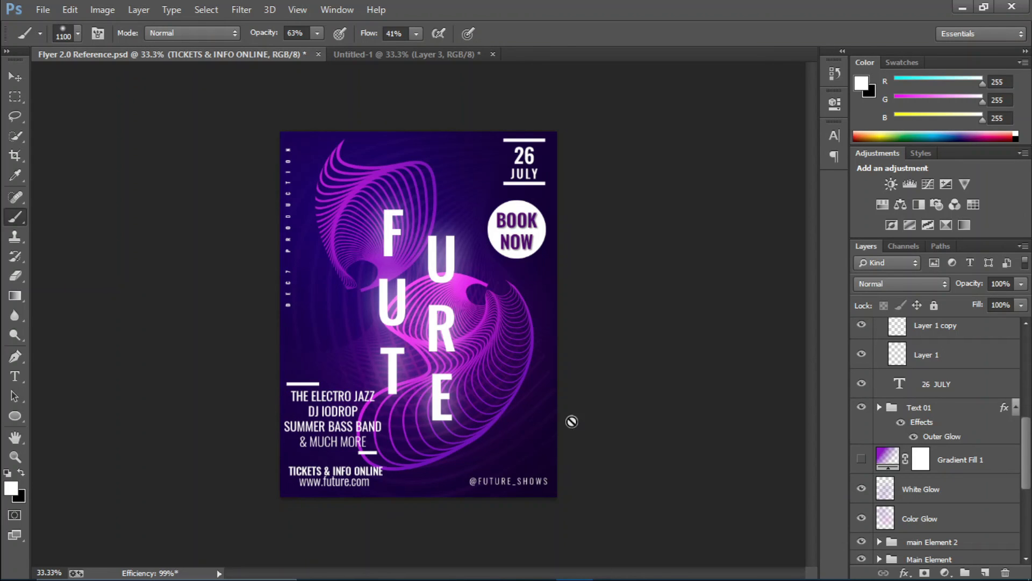
left_click(369, 56)
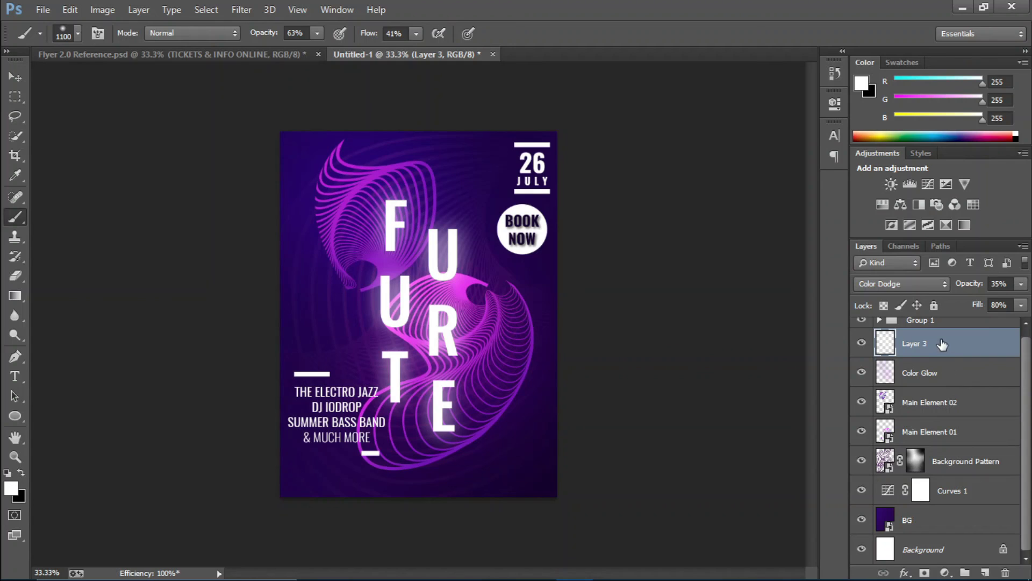
- Rename the white-brushed layer above Color Glow as White glow
double_click(919, 344)
type("White glow")
key("Return")
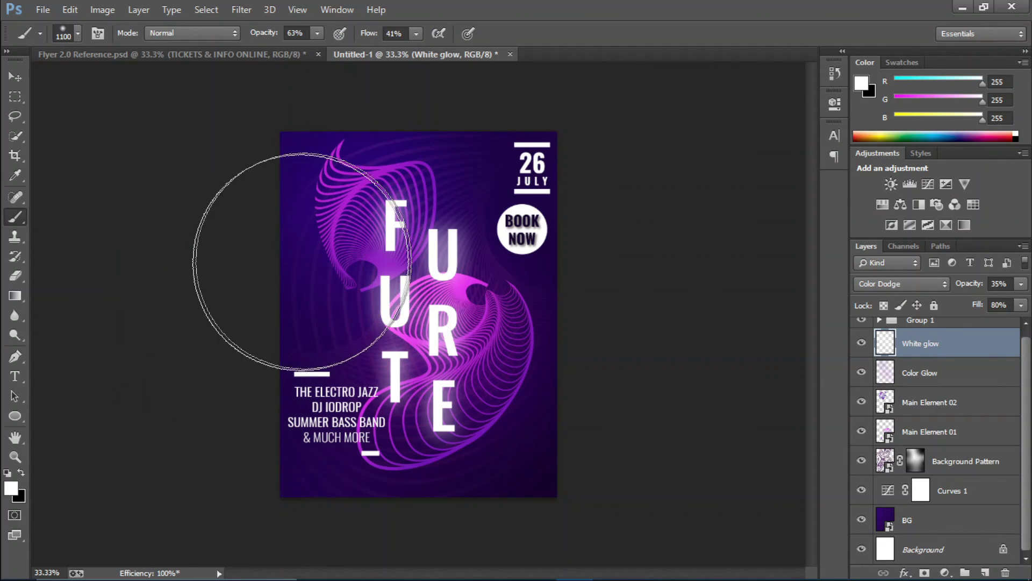
- Sample the bright pink from the lower swirl and add a linear pink-to-transparent gradient fill layer above White glow
left_click(476, 281, "alt")
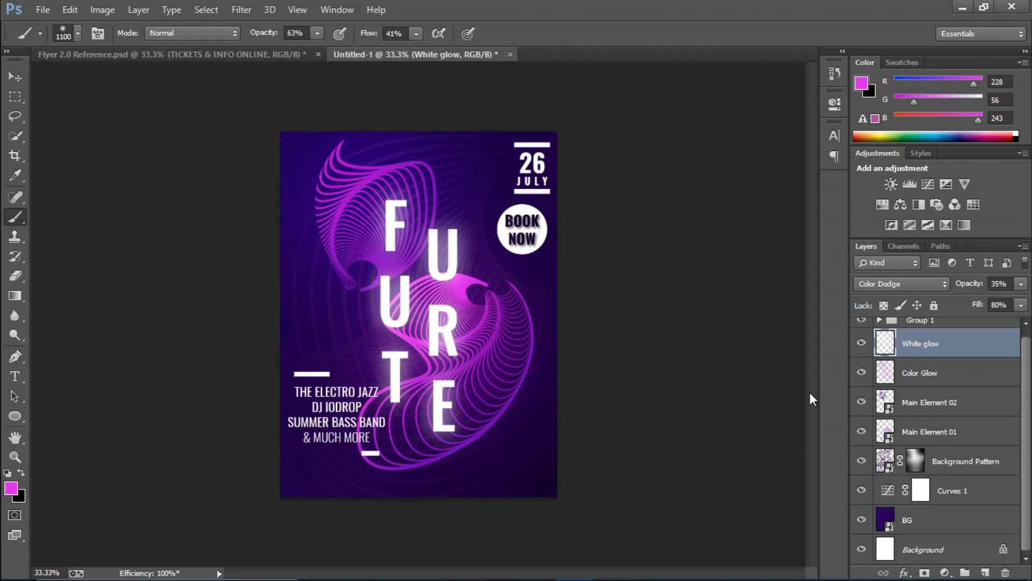
left_click(946, 571)
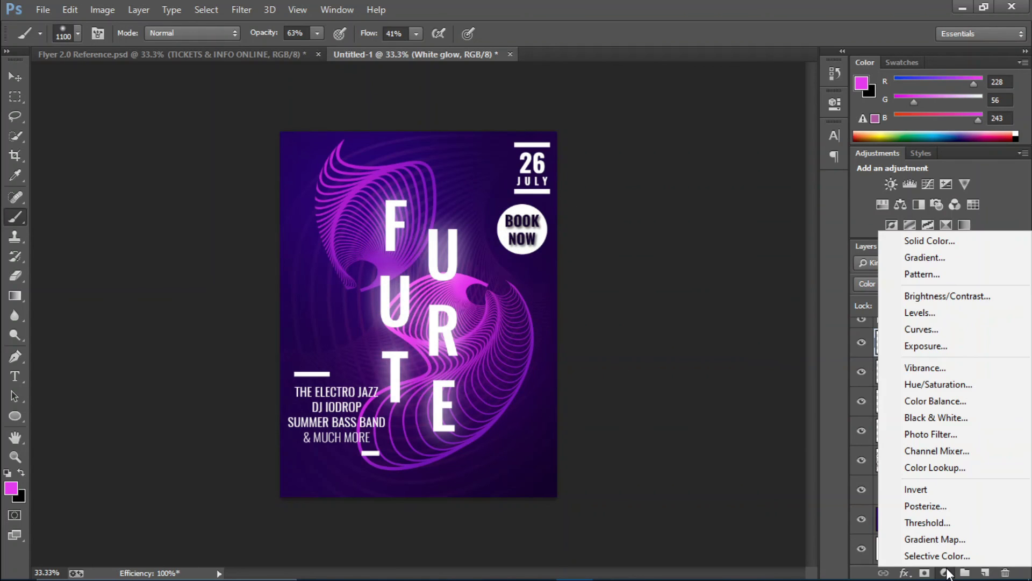
left_click(921, 261)
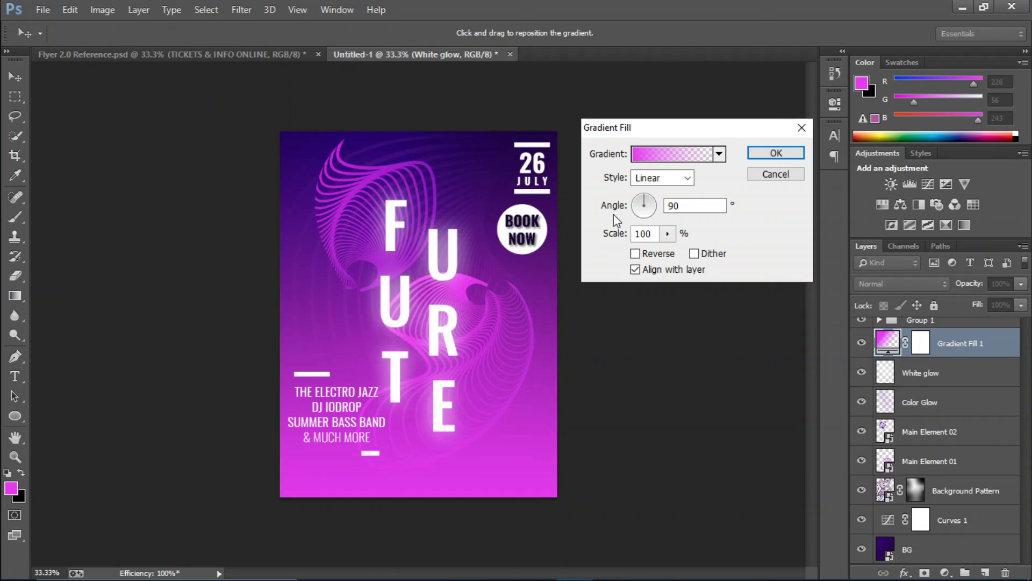
- Angle the gradient fill at 41.19°, shift it into the flyer's lower-left corner, and reduce the layer to 42% opacity
left_click_drag(649, 207, 652, 198)
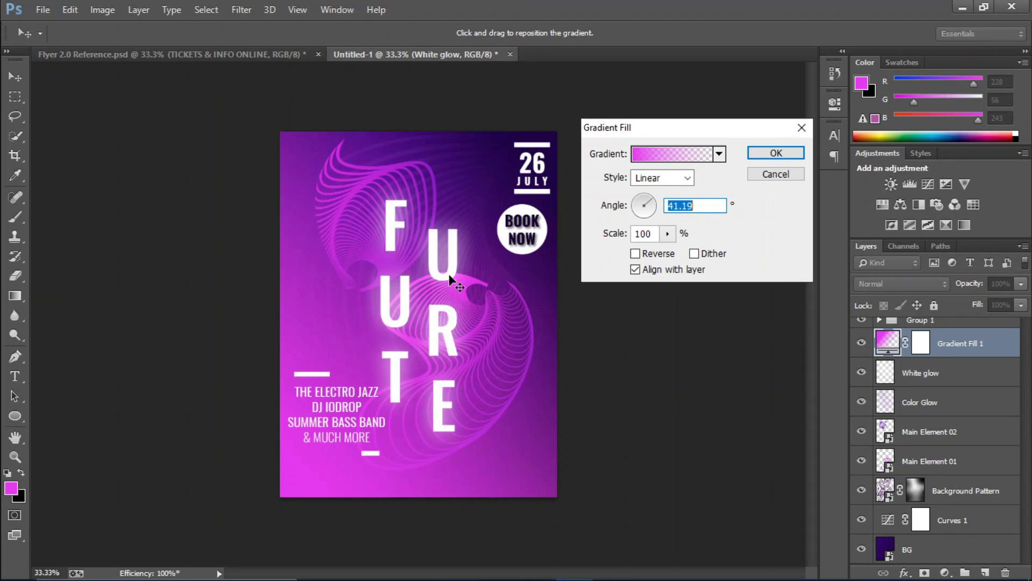
left_click_drag(431, 305, 298, 399)
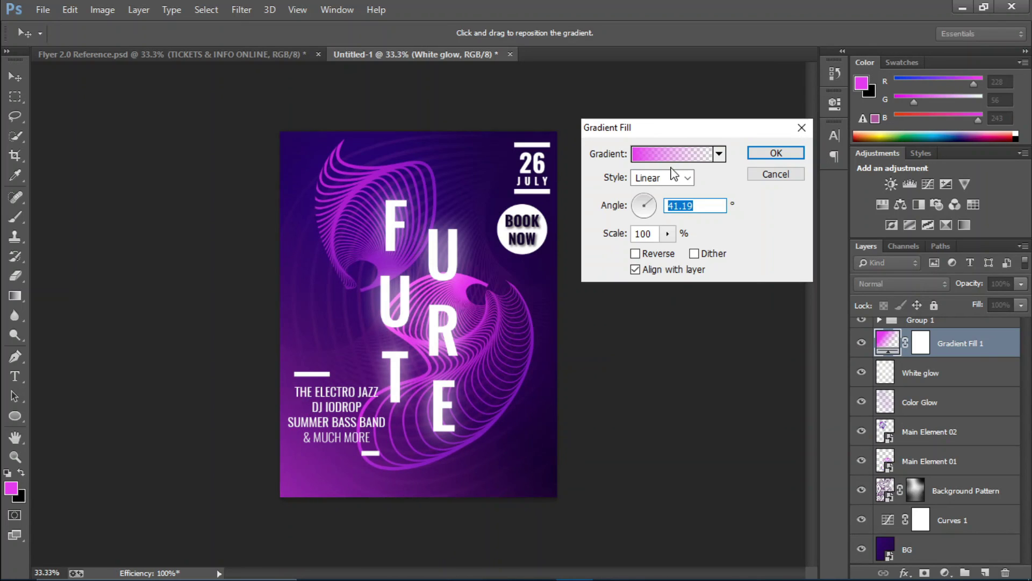
left_click(776, 153)
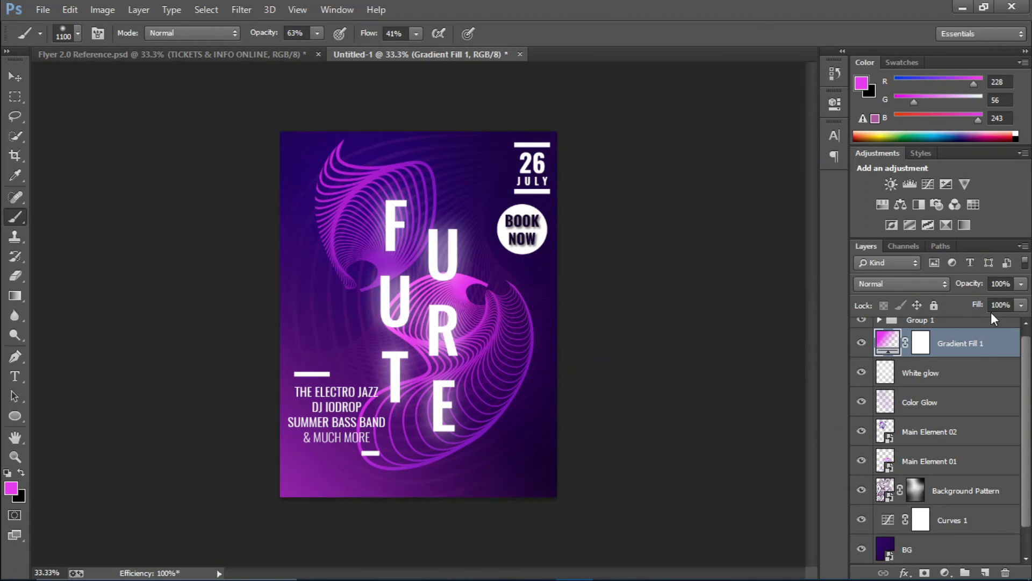
left_click_drag(975, 285, 934, 292)
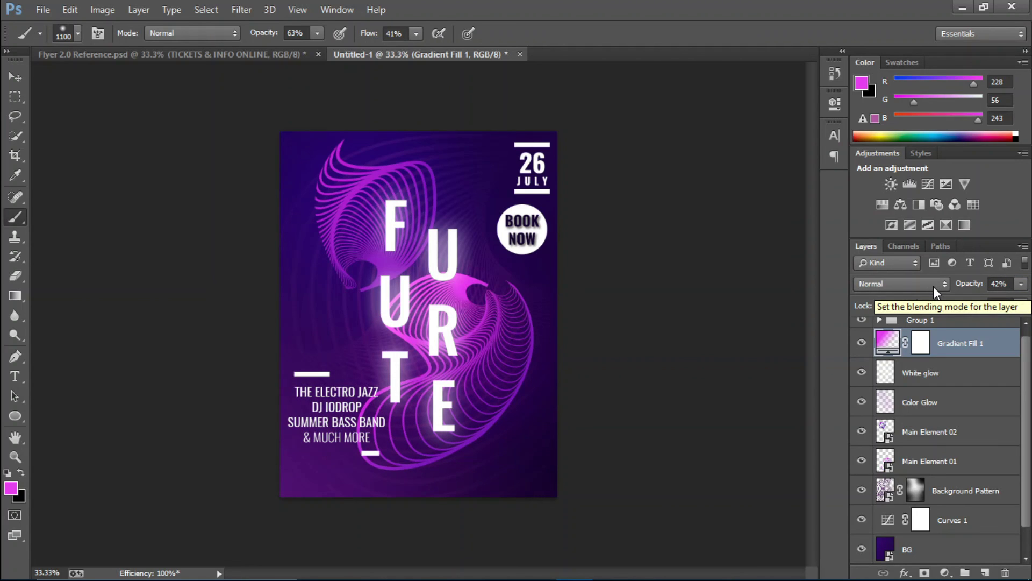
- Compare the new flyer with the reference flyer and its layers, isolating the reference's Main Element group to examine it
key("ctrl+Tab")
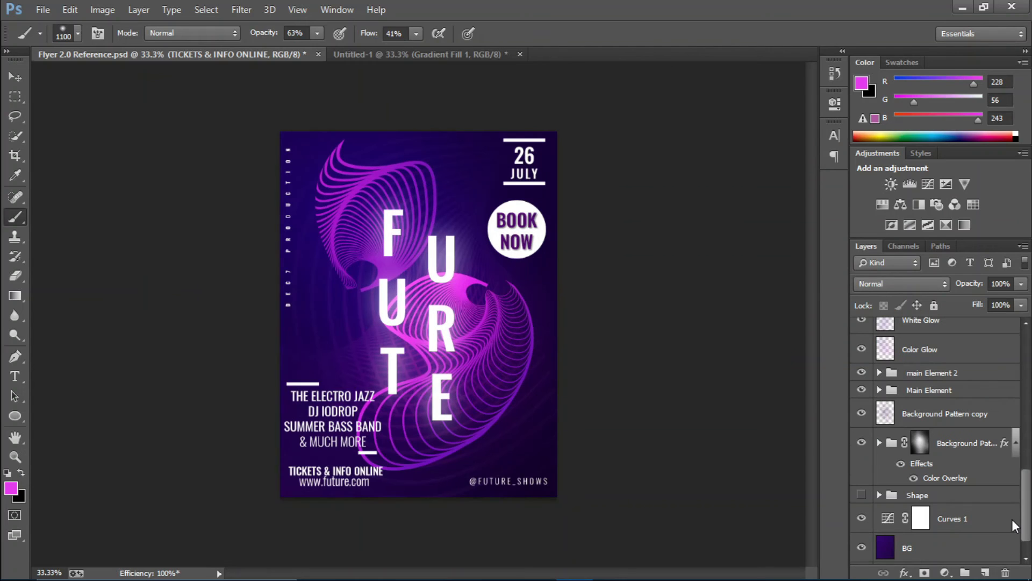
left_click_drag(1022, 524, 1027, 348)
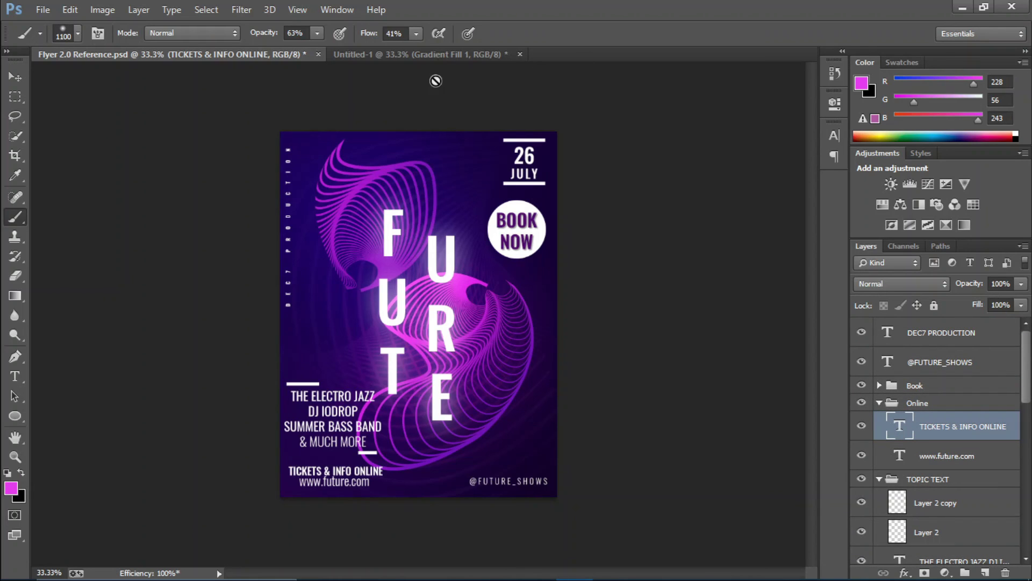
left_click(440, 54)
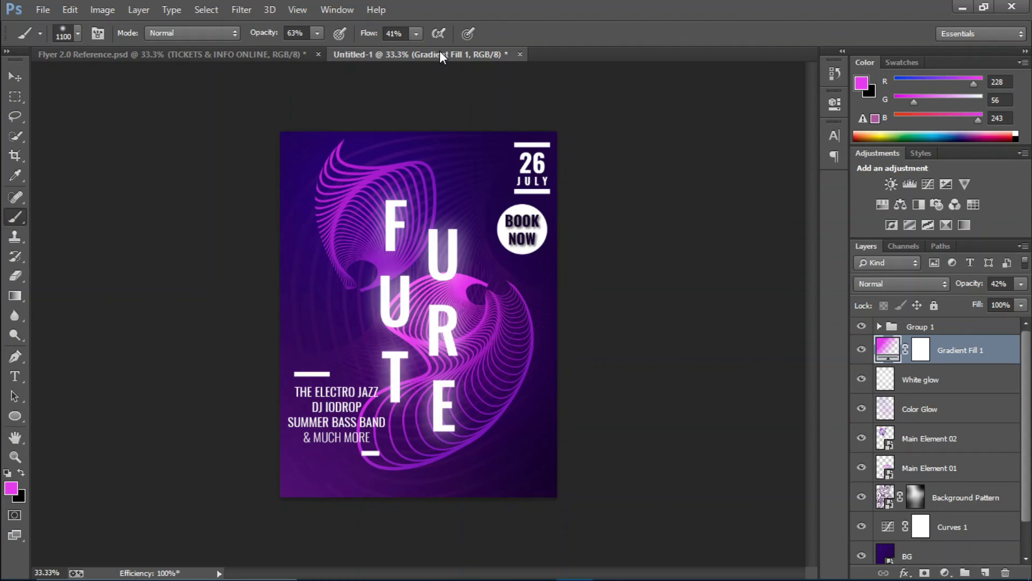
key("ctrl+Tab")
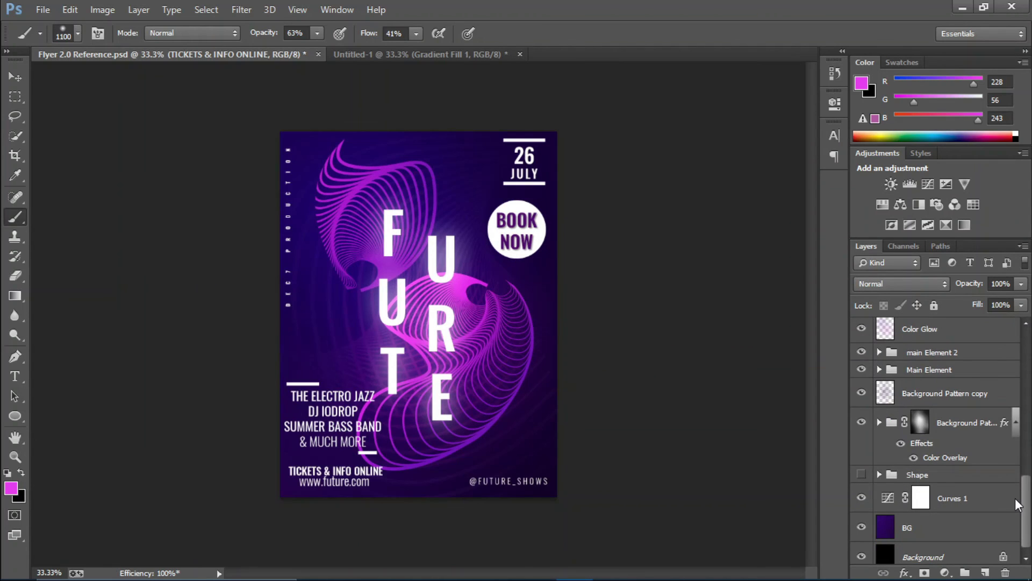
left_click(861, 370, "alt")
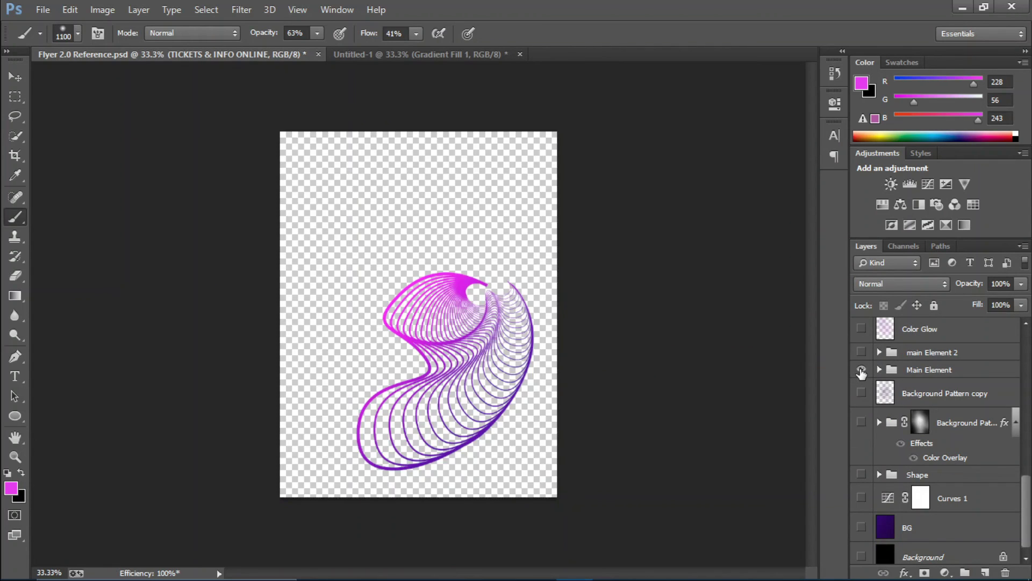
left_click(861, 370, "alt")
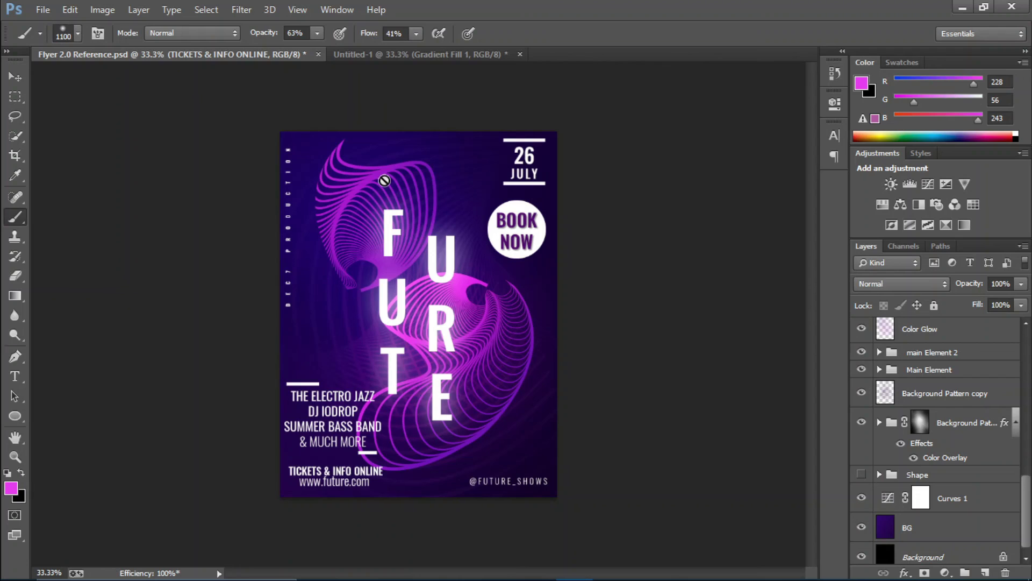
left_click(411, 56)
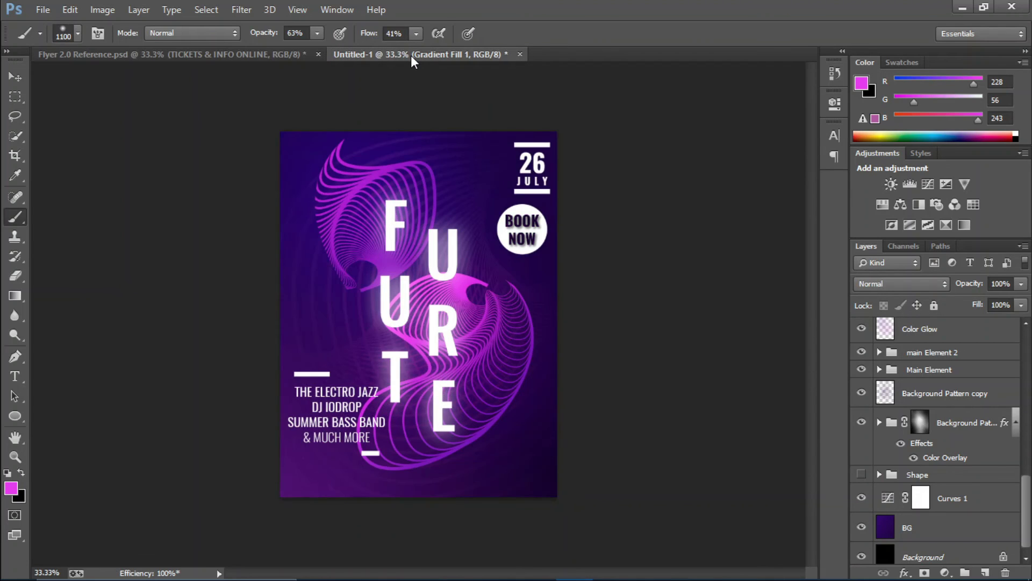